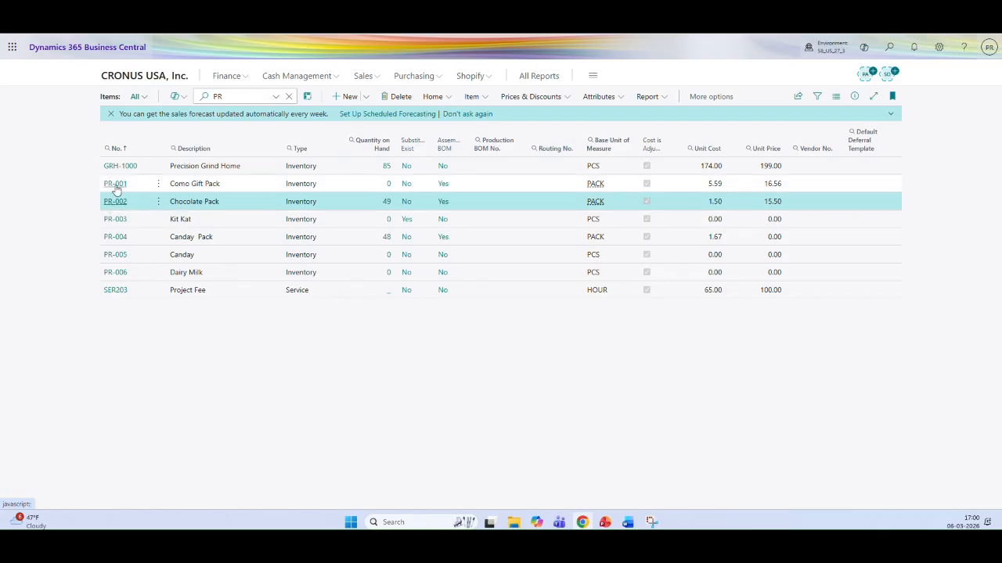
# Review the replenishment, assembly policy and planning settings on the item card of PR-001 Como Gift Pack
pyautogui.click(115, 184)
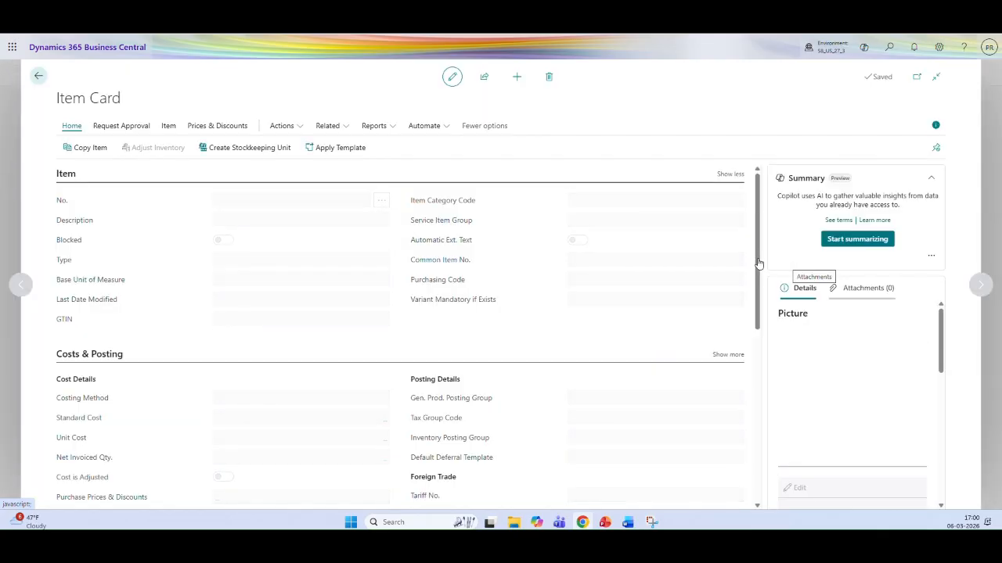
pyautogui.scroll(-4, 766, 339)
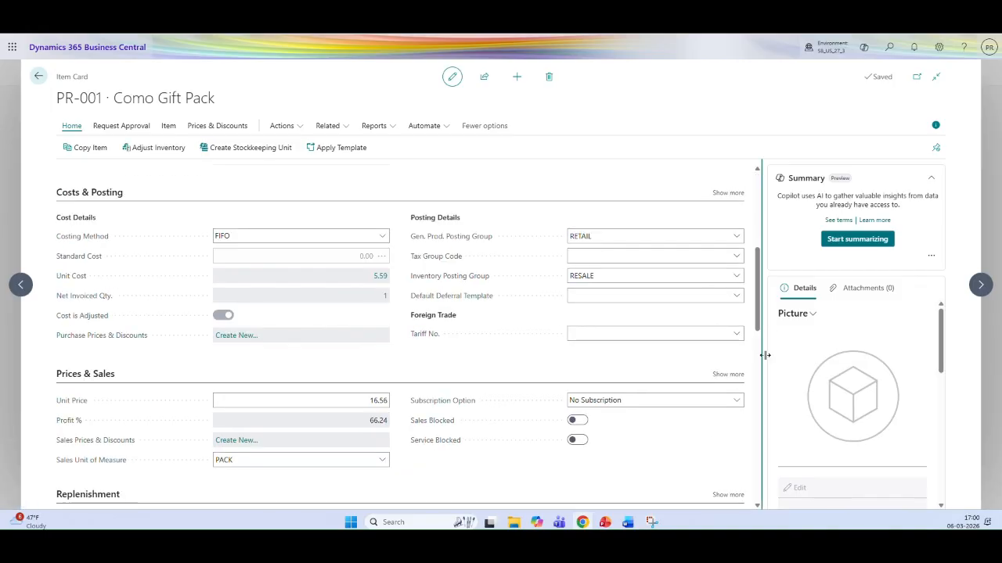
pyautogui.moveTo(756, 325); pyautogui.dragTo(756, 423)
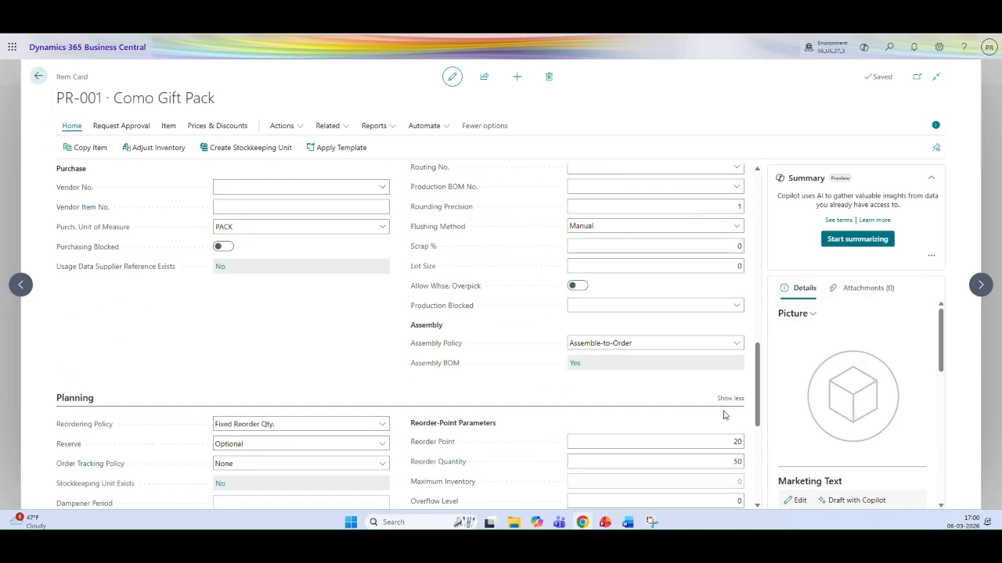
pyautogui.click(38, 76)
# Review the replenishment and assembly policy settings on the item card of PR-002 Chocolate Pack
pyautogui.click(115, 201)
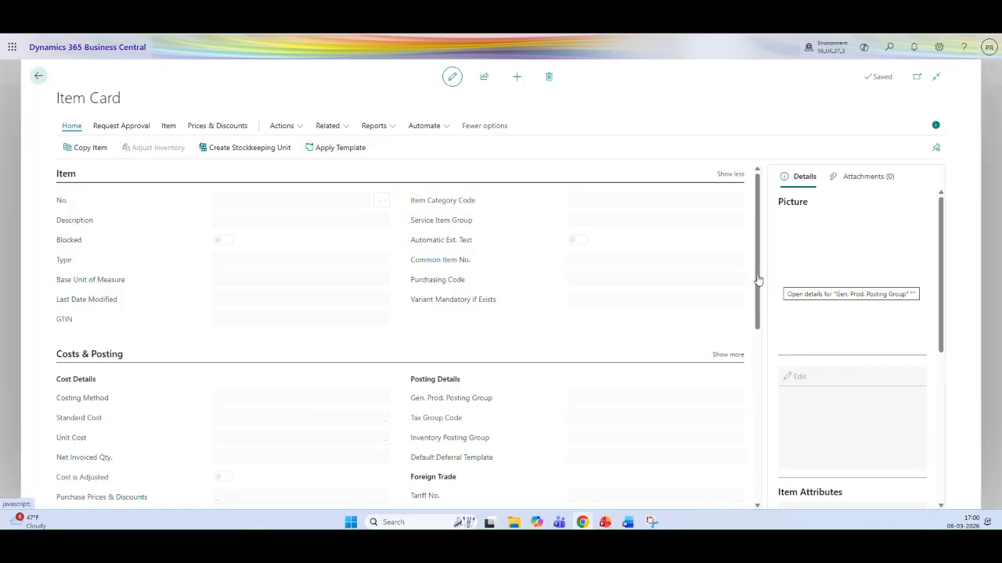
pyautogui.moveTo(758, 280); pyautogui.dragTo(767, 345)
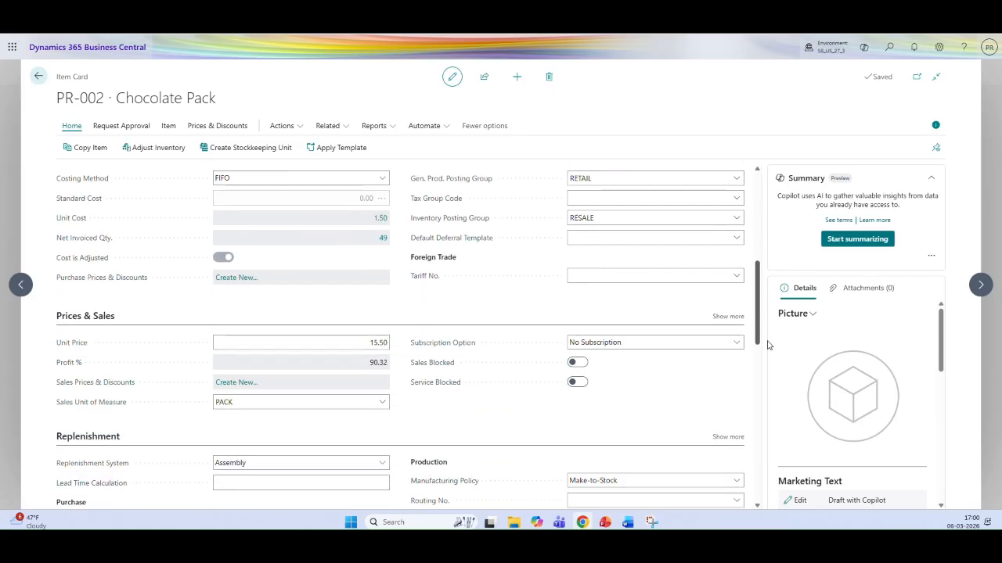
pyautogui.scroll(-5, 767, 344)
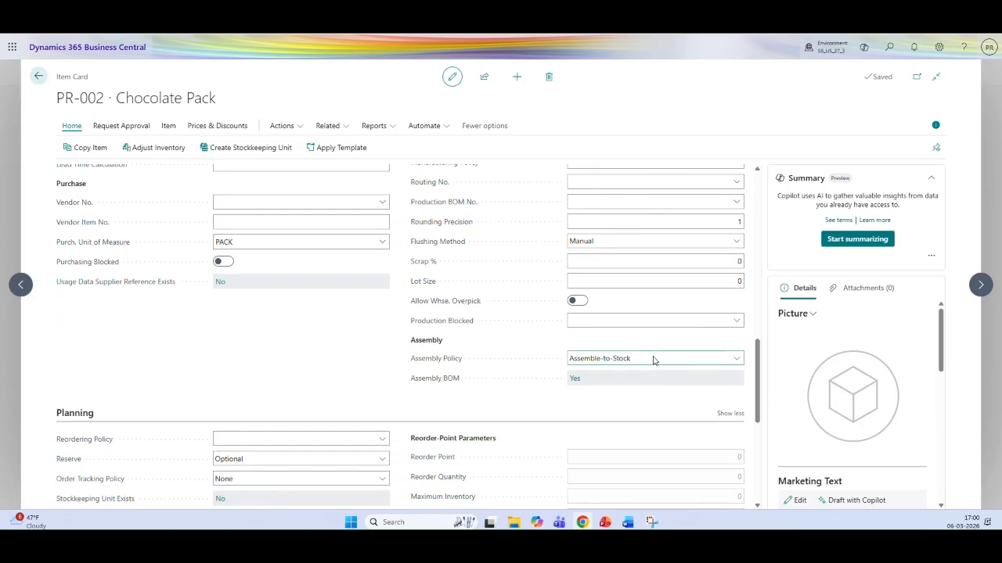
pyautogui.click(41, 76)
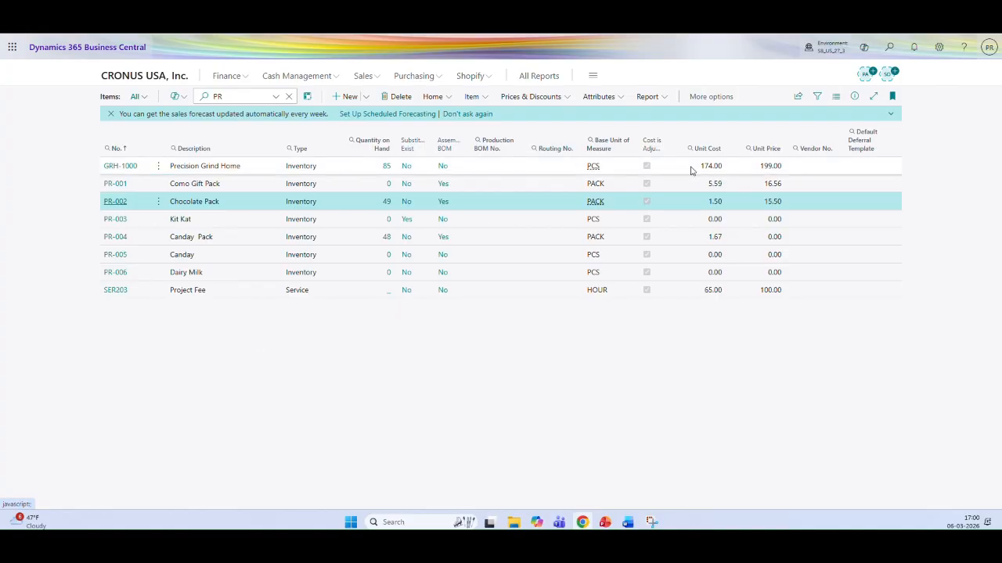
# Search for "Blanket Sales Order" and open the Blanket Sales Orders list
pyautogui.click(889, 48)
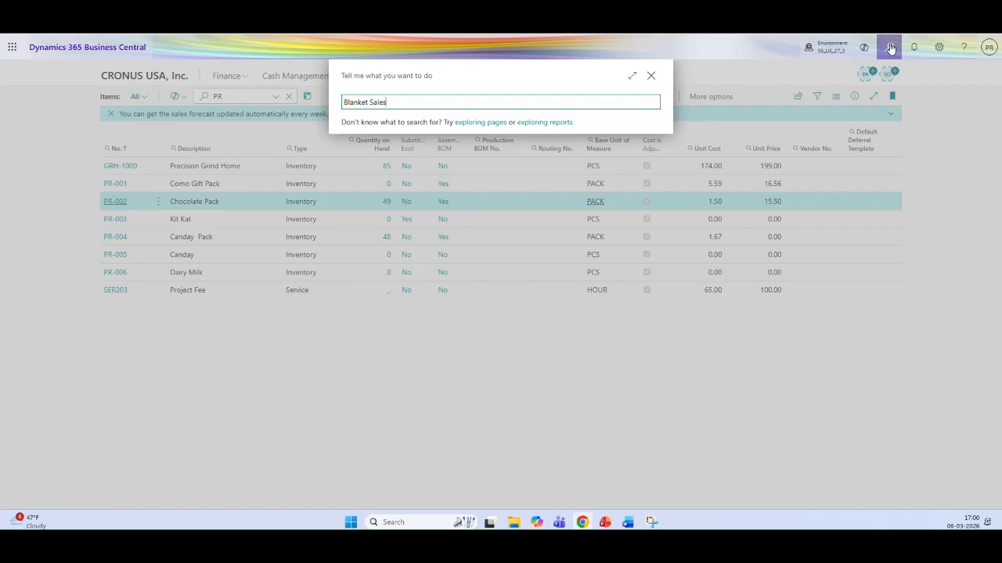
pyautogui.write('Order')
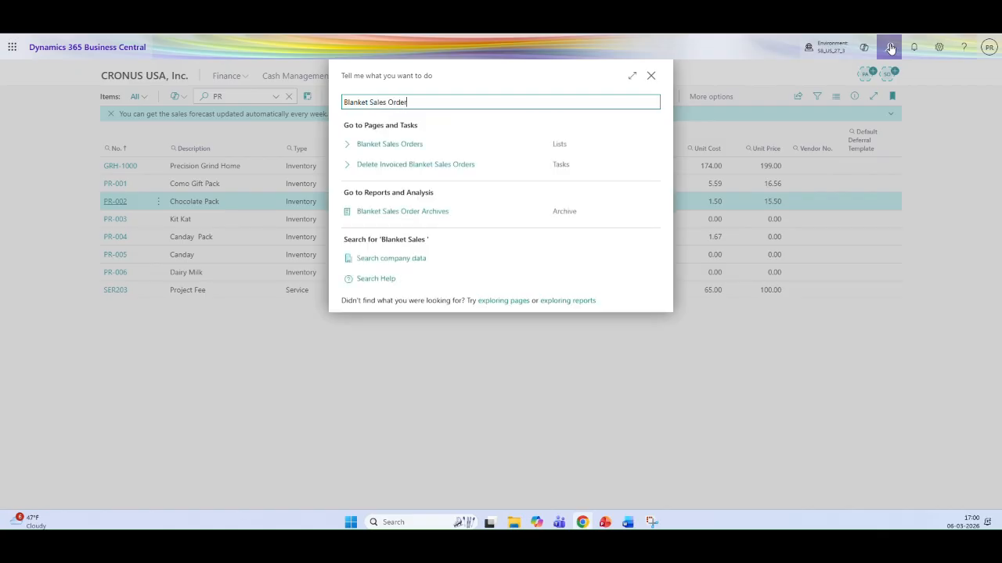
pyautogui.click(403, 147)
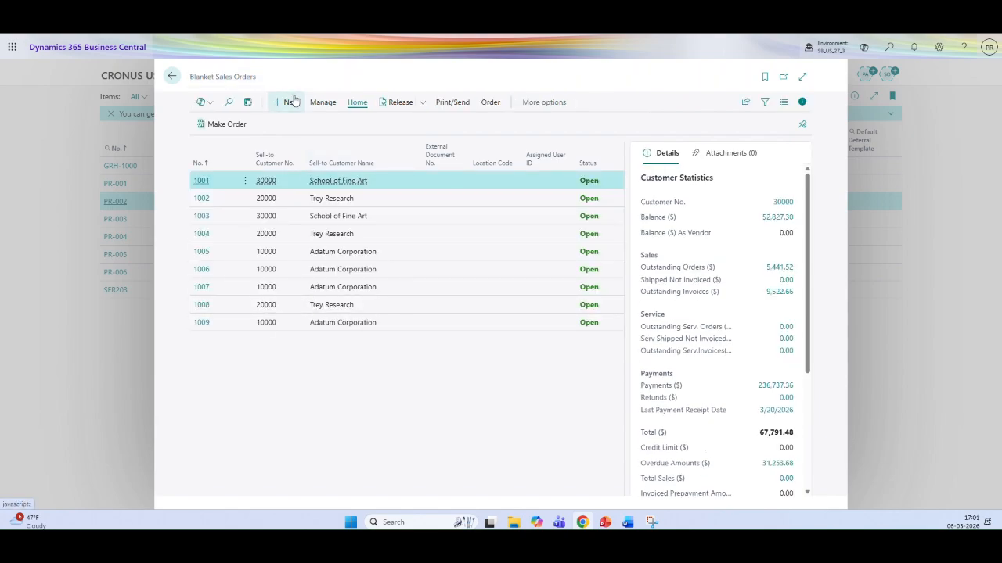
# Create a new blanket sales order and enter the customer number for Adatum Corporation
pyautogui.click(287, 101)
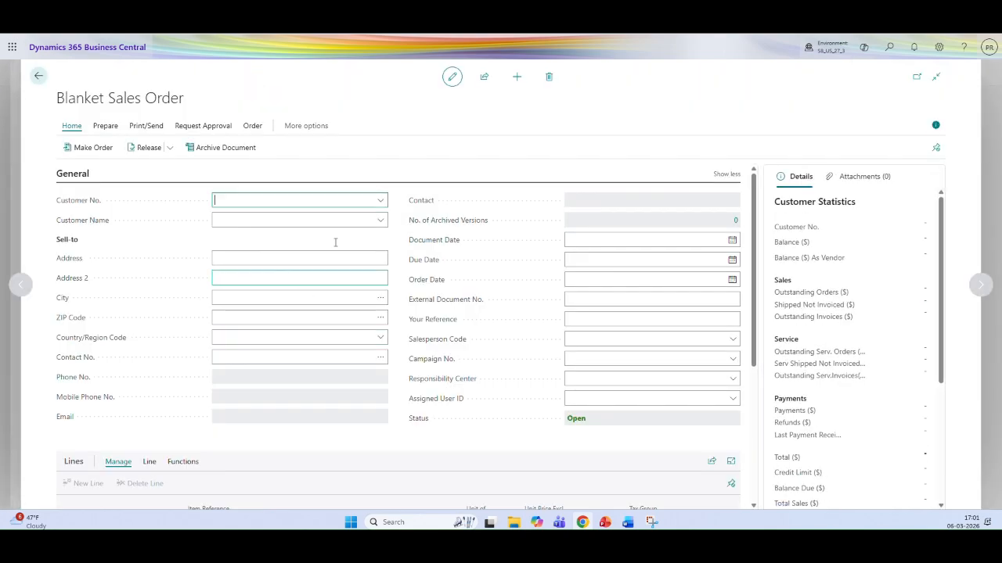
pyautogui.click(263, 200)
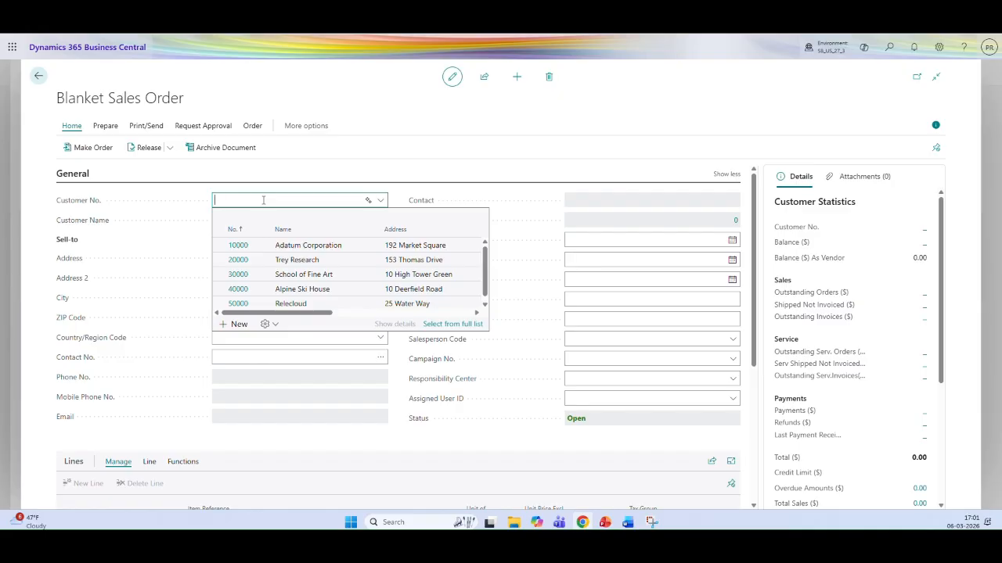
pyautogui.write('1000')
pyautogui.press('Tab')
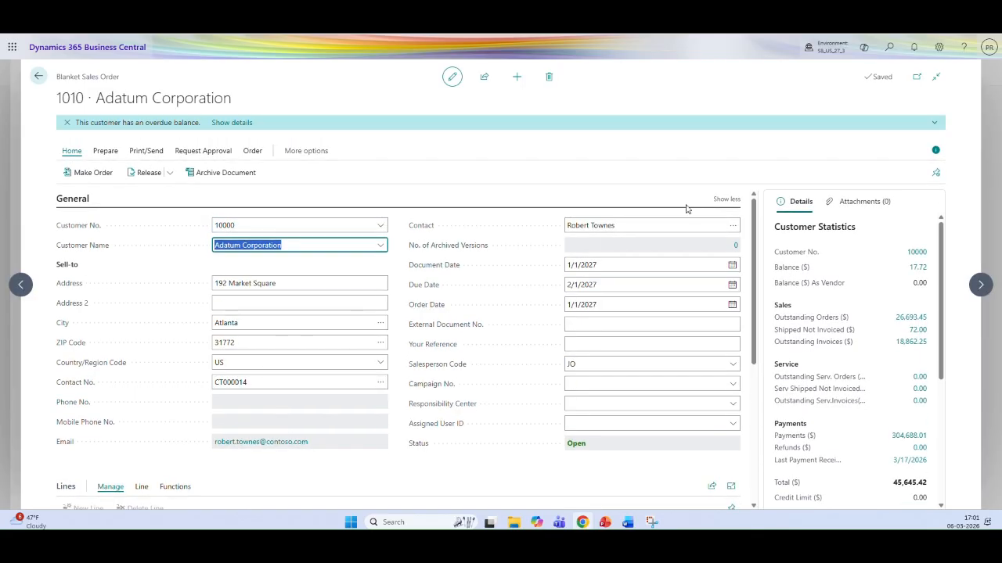
# Fill the first order line with item PR-001 and location code EAST
pyautogui.moveTo(753, 226); pyautogui.dragTo(750, 317)
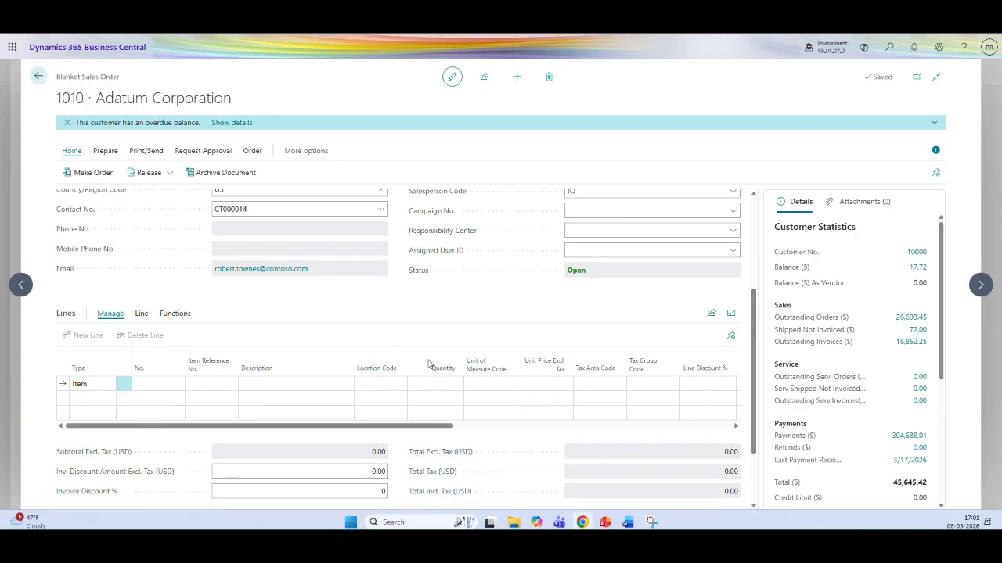
pyautogui.click(160, 383)
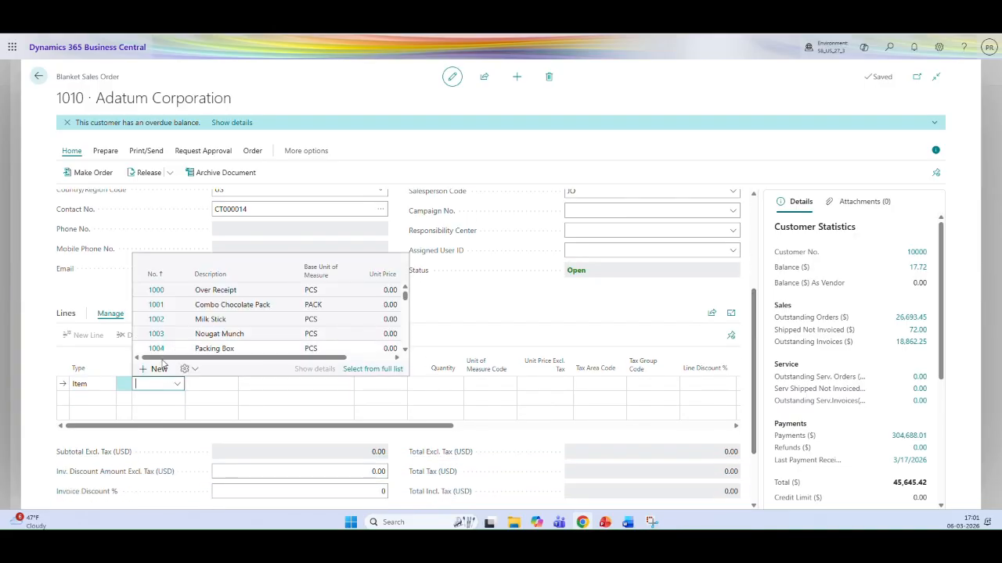
pyautogui.write('PR-001')
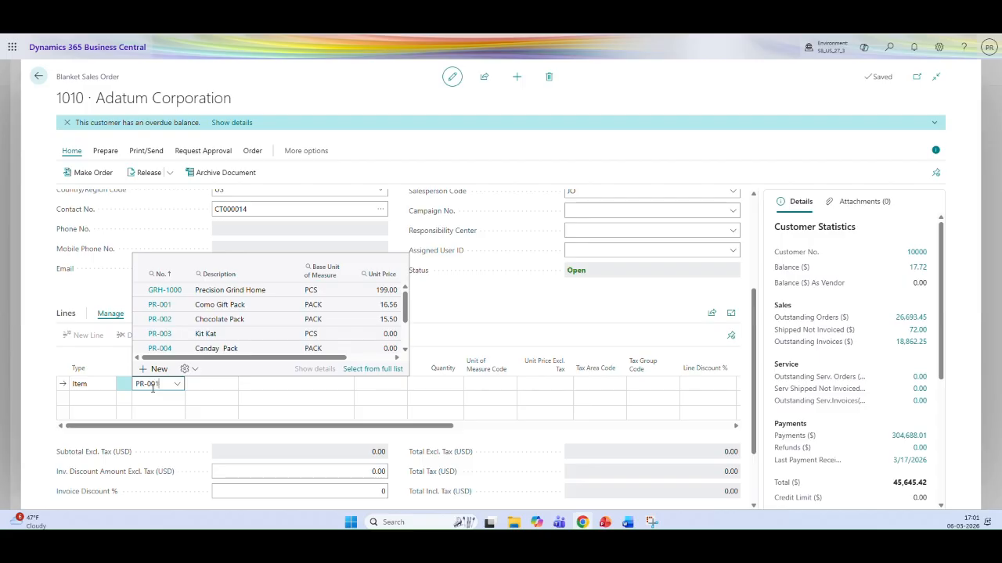
pyautogui.press('Tab')
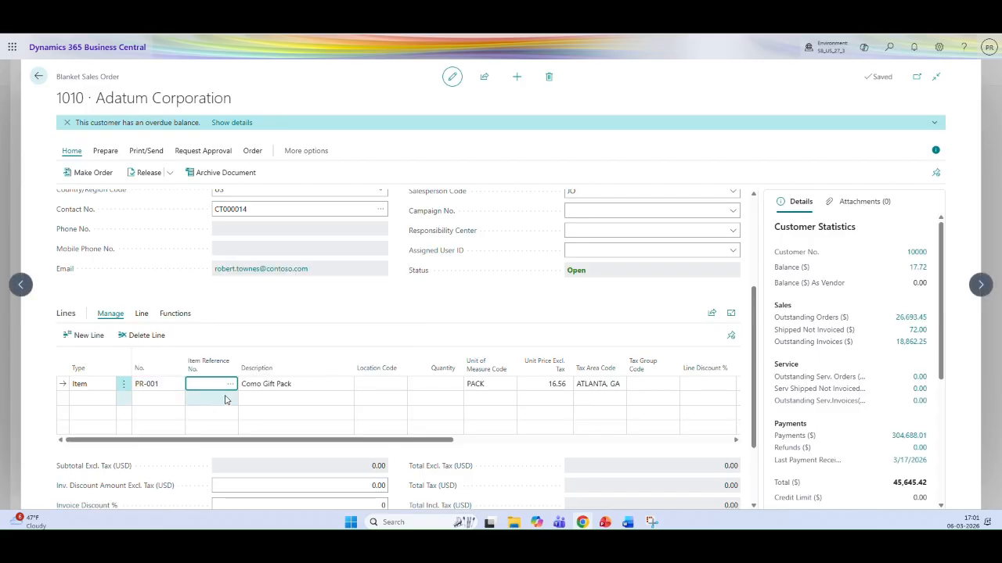
pyautogui.click(379, 383)
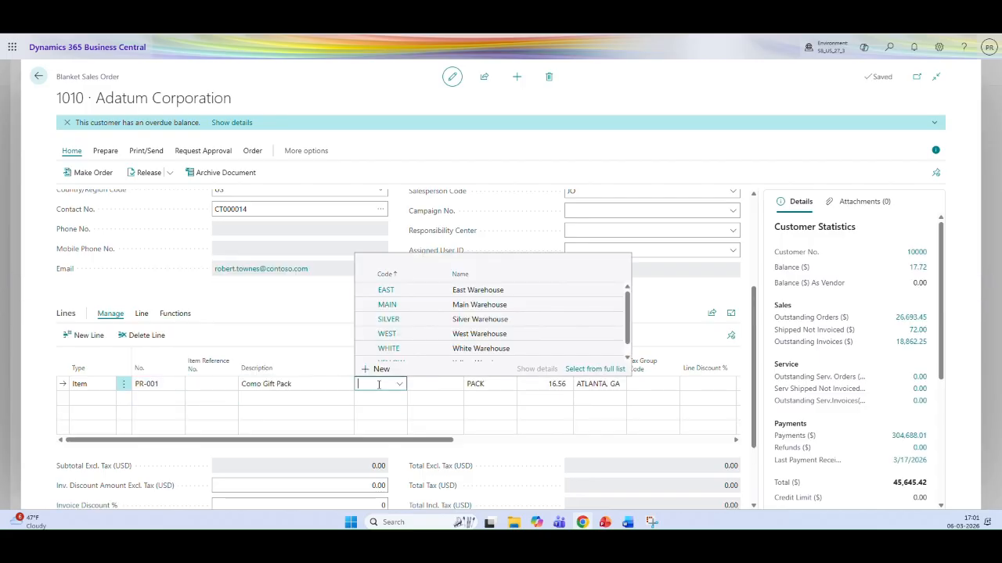
pyautogui.write('E')
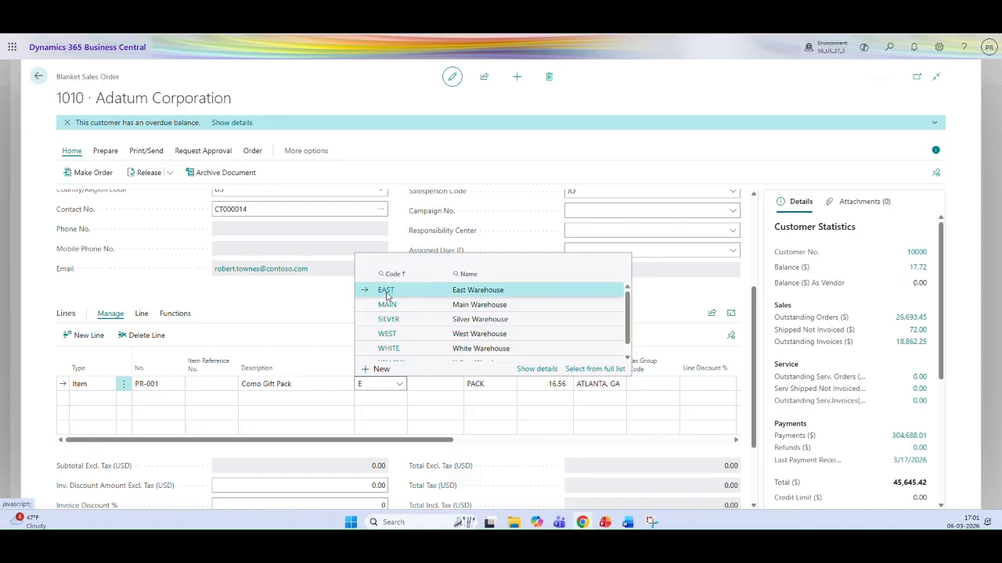
pyautogui.click(386, 290)
# Add a second order line of type Item for PR-001
pyautogui.click(85, 407)
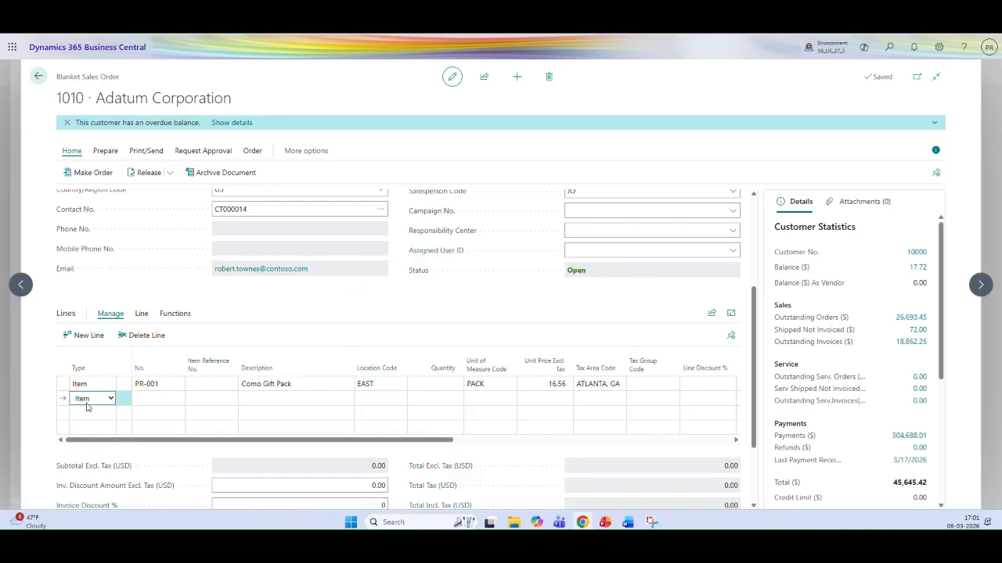
pyautogui.click(160, 399)
pyautogui.write('PR-00')
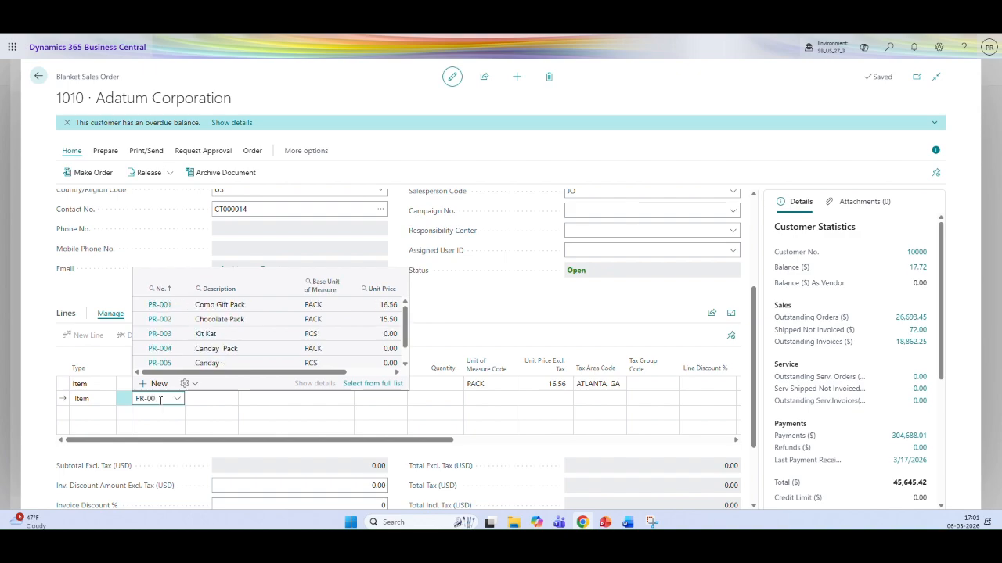
pyautogui.write('1')
pyautogui.press('Tab')
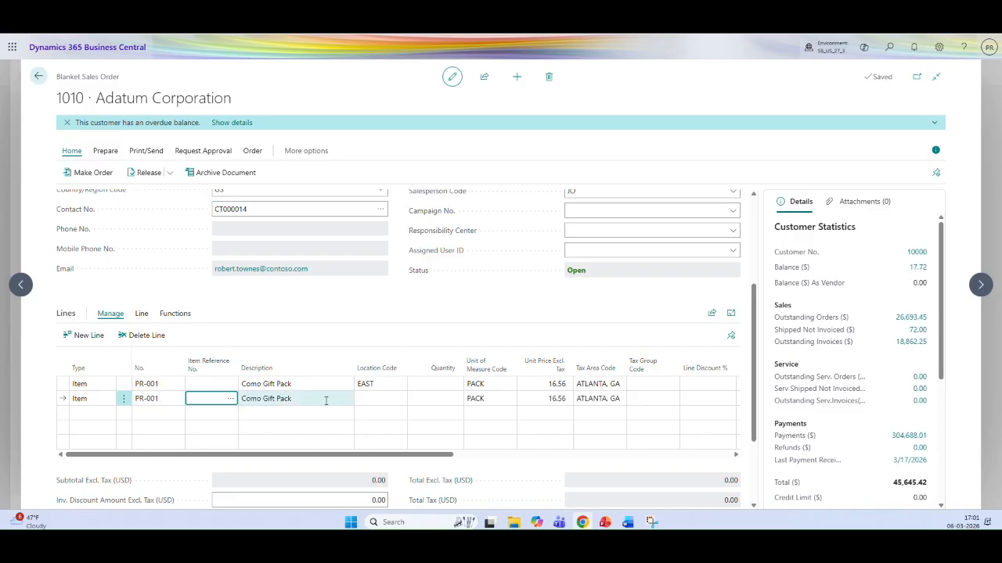
pyautogui.click(359, 411)
pyautogui.click(362, 401)
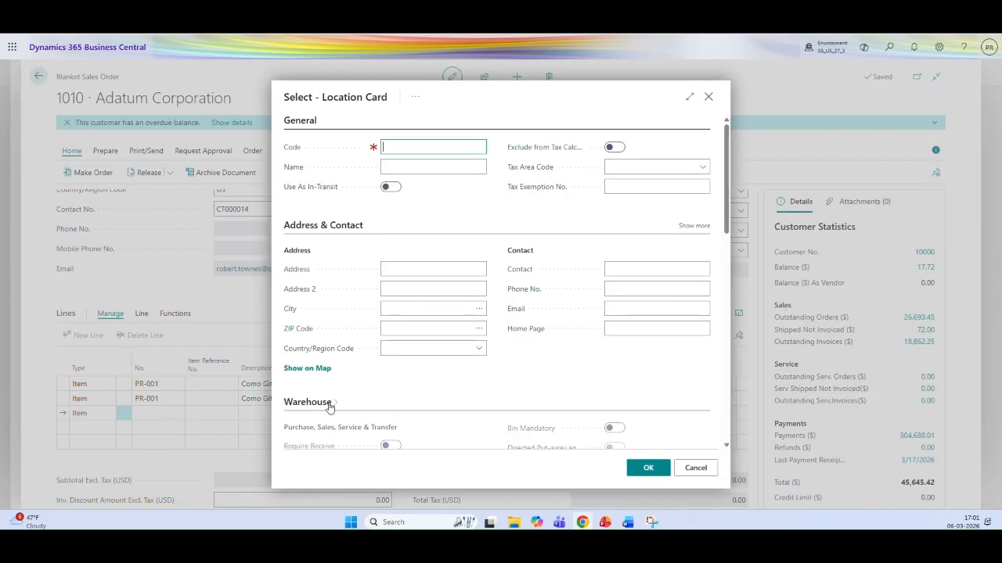
pyautogui.click(329, 404)
pyautogui.click(709, 98)
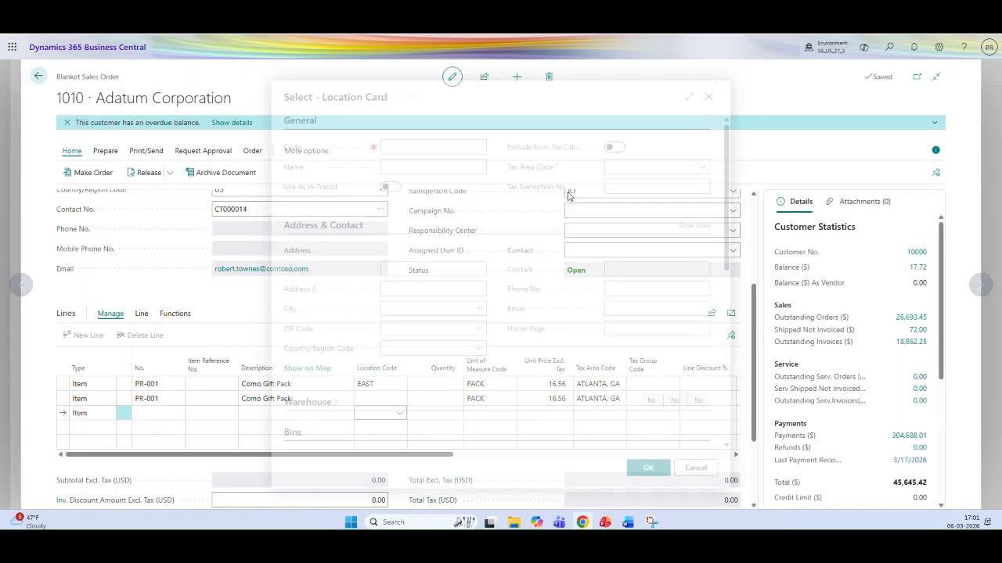
# Set the location code of the second PR-001 line to EAST
pyautogui.click(364, 398)
pyautogui.write('E')
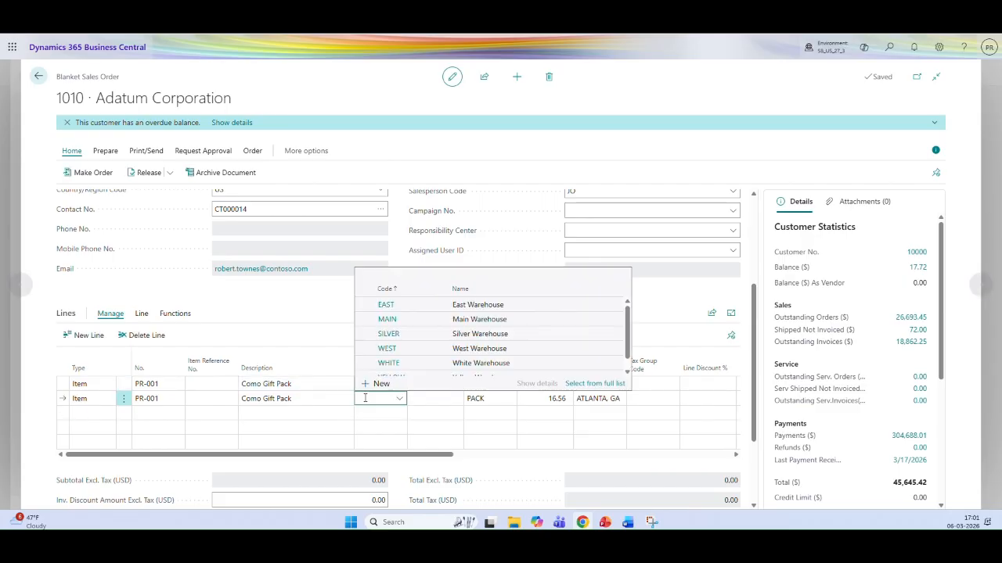
pyautogui.press('Tab')
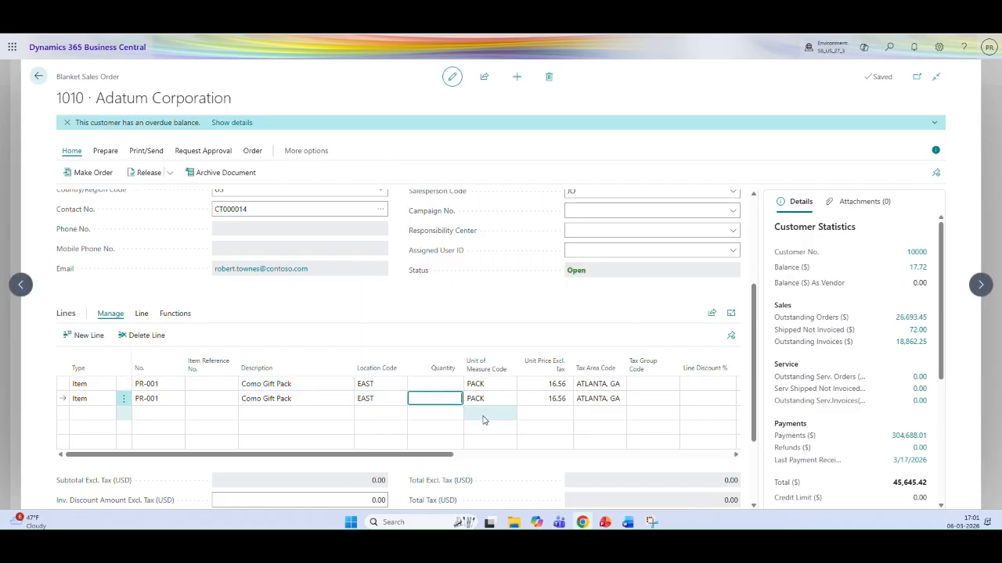
# Set the shipment date to 1/14/2027 on the first order line and 1/11/2027 on the second
pyautogui.moveTo(429, 455); pyautogui.dragTo(691, 459)
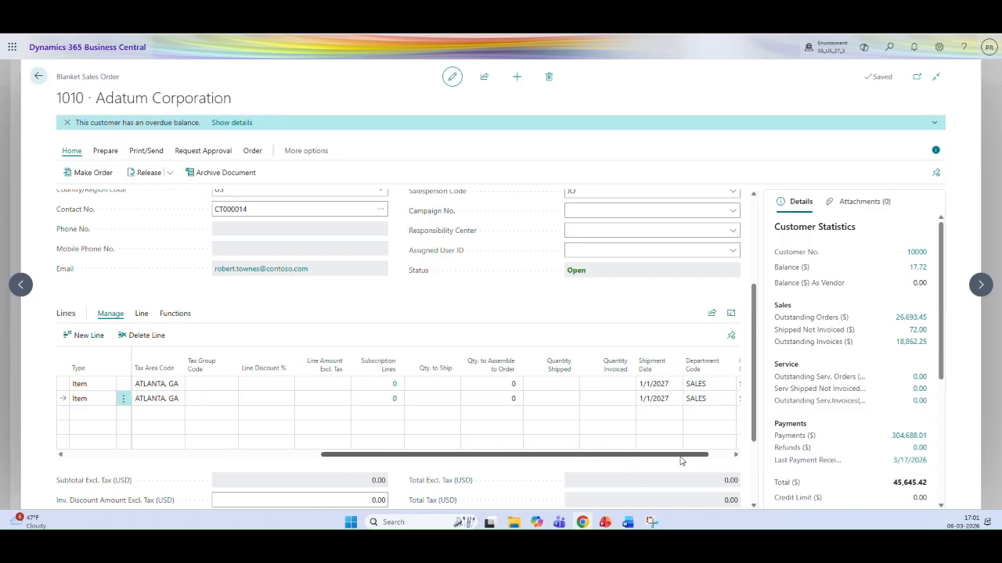
pyautogui.click(669, 384)
pyautogui.click(673, 384)
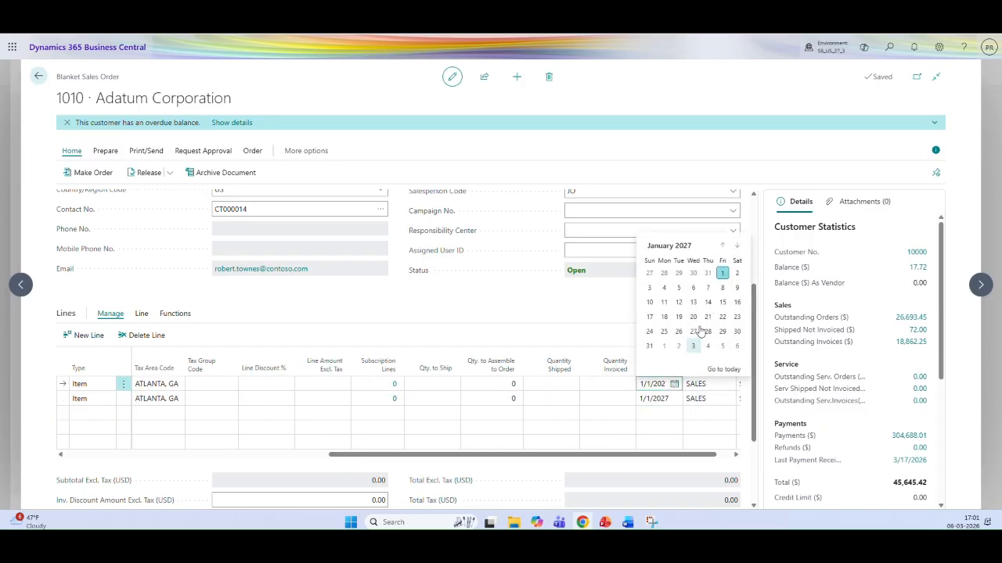
pyautogui.click(714, 302)
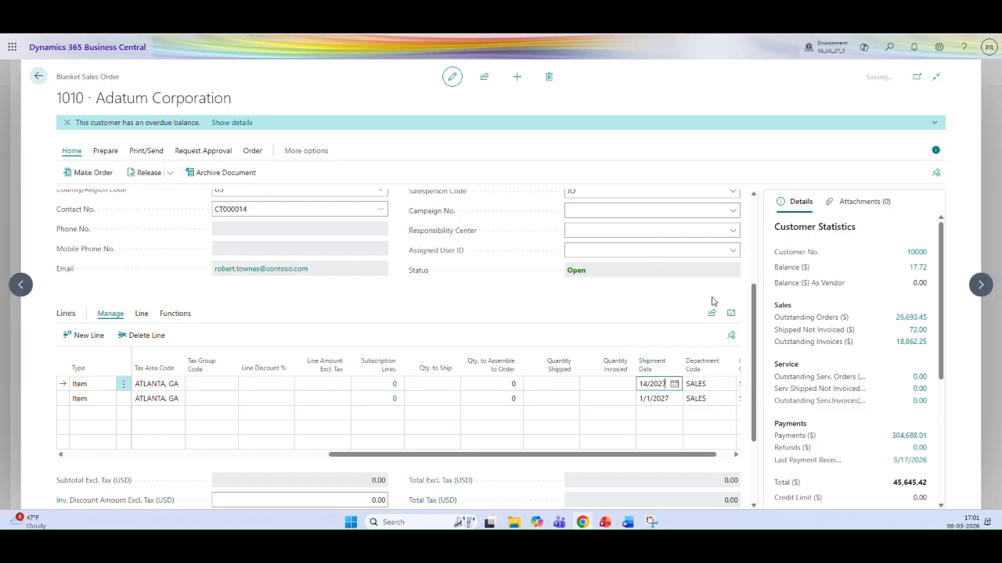
pyautogui.click(664, 400)
pyautogui.click(674, 399)
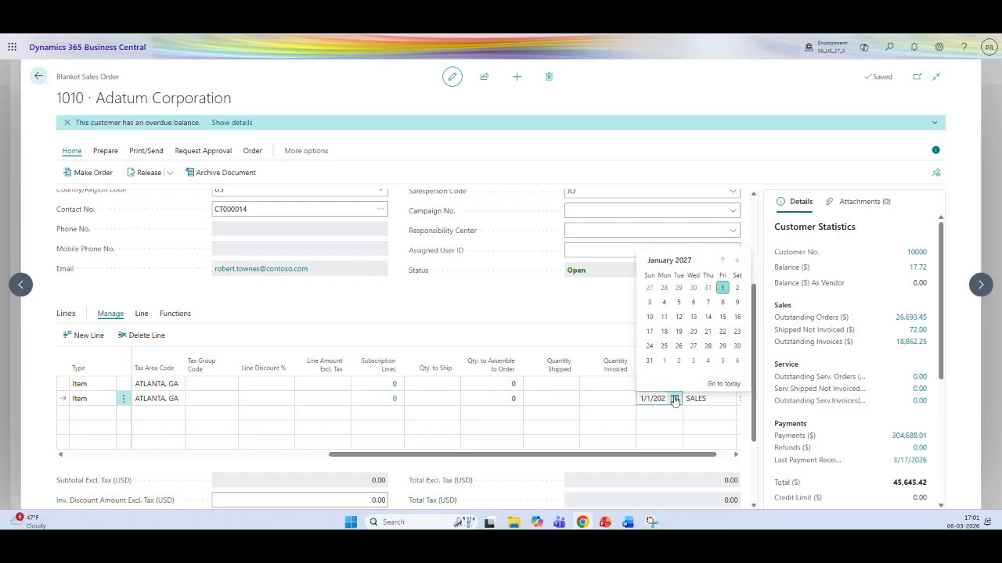
pyautogui.click(664, 317)
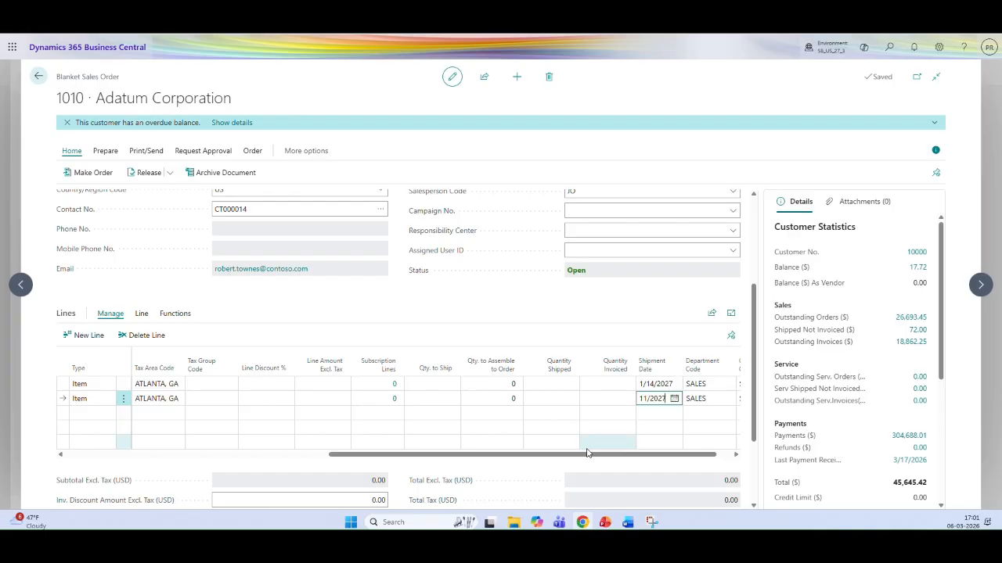
pyautogui.click(212, 398)
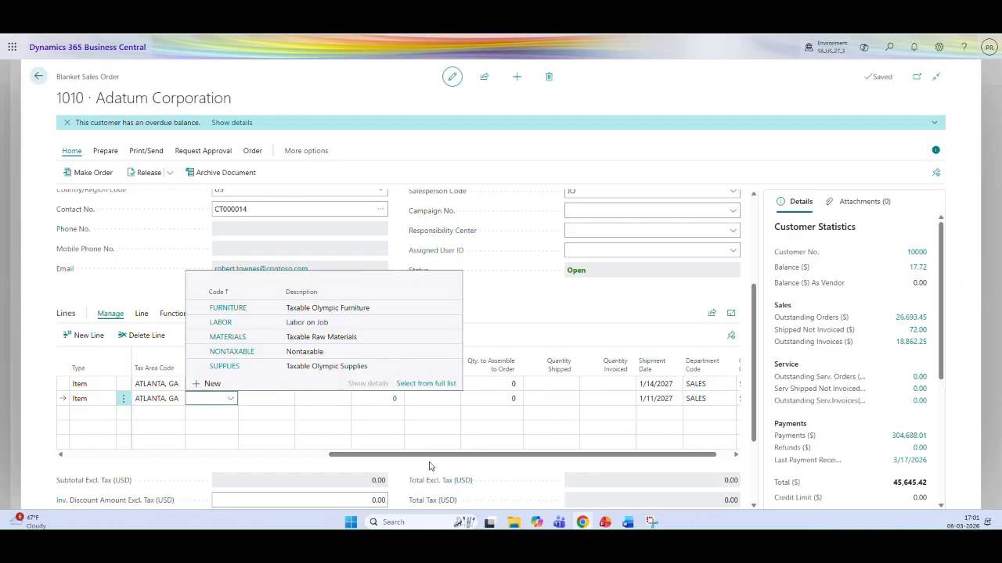
# Set the quantity of the first PR-001 line to 10
pyautogui.moveTo(416, 459); pyautogui.dragTo(154, 458)
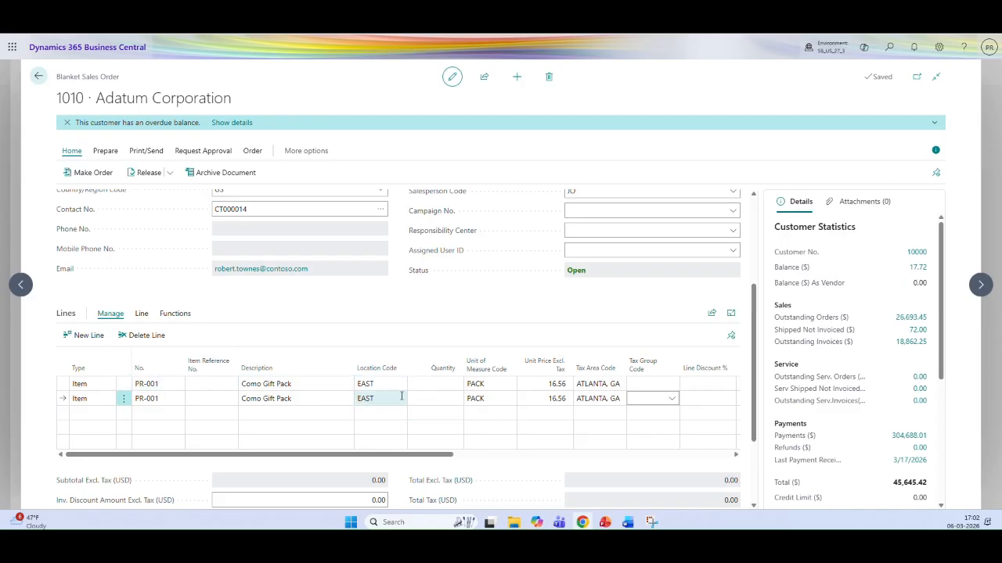
pyautogui.click(438, 385)
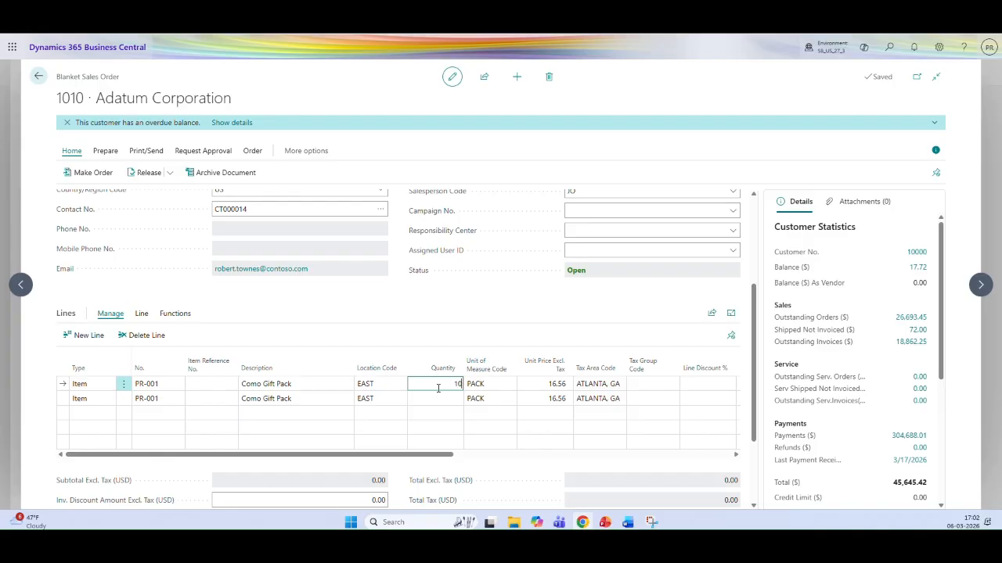
pyautogui.press('Tab')
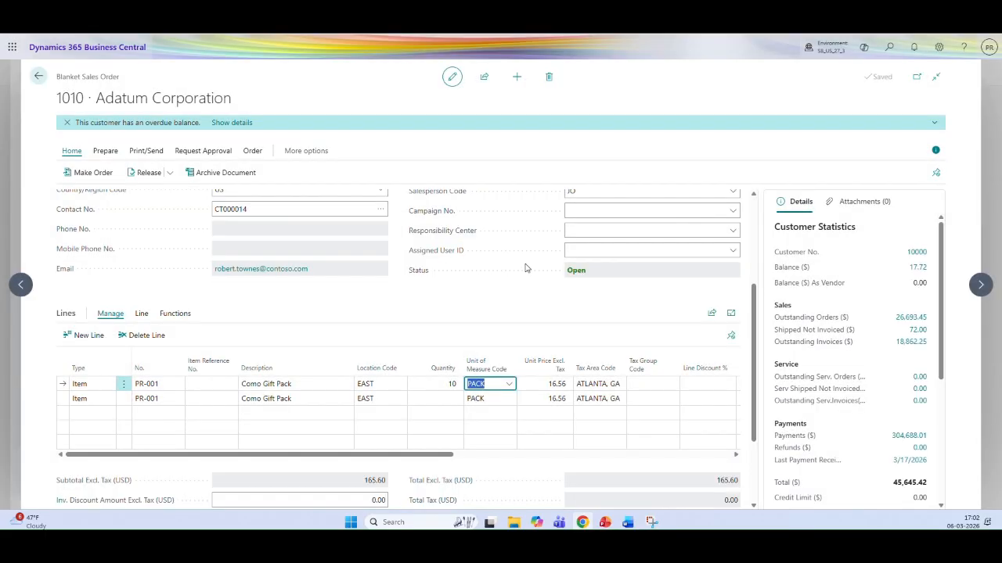
# Open the assemble-to-order lines of the first PR-001 line and show their blanket assembly order
pyautogui.click(436, 400)
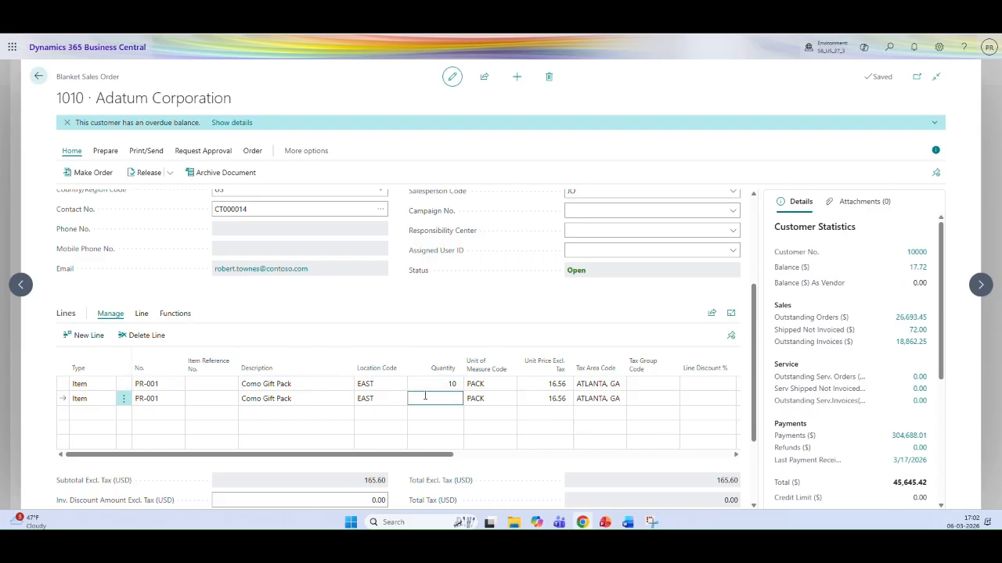
pyautogui.press('Up')
pyautogui.click(146, 317)
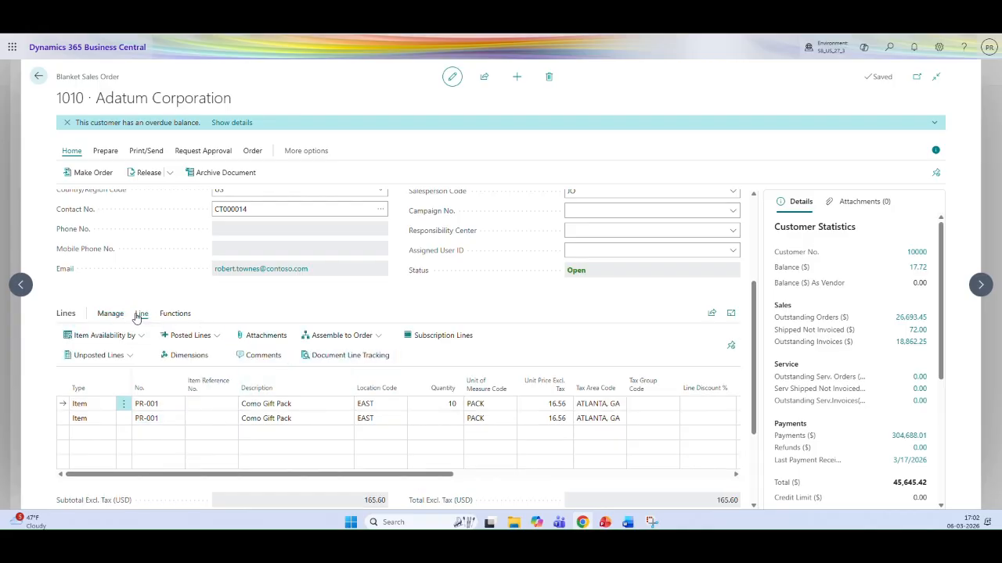
pyautogui.click(382, 337)
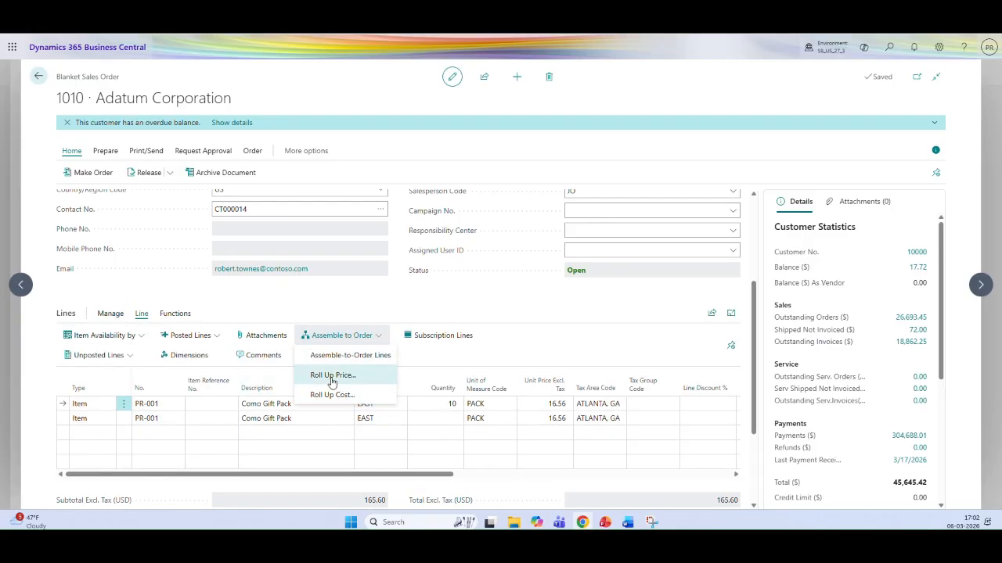
pyautogui.click(347, 359)
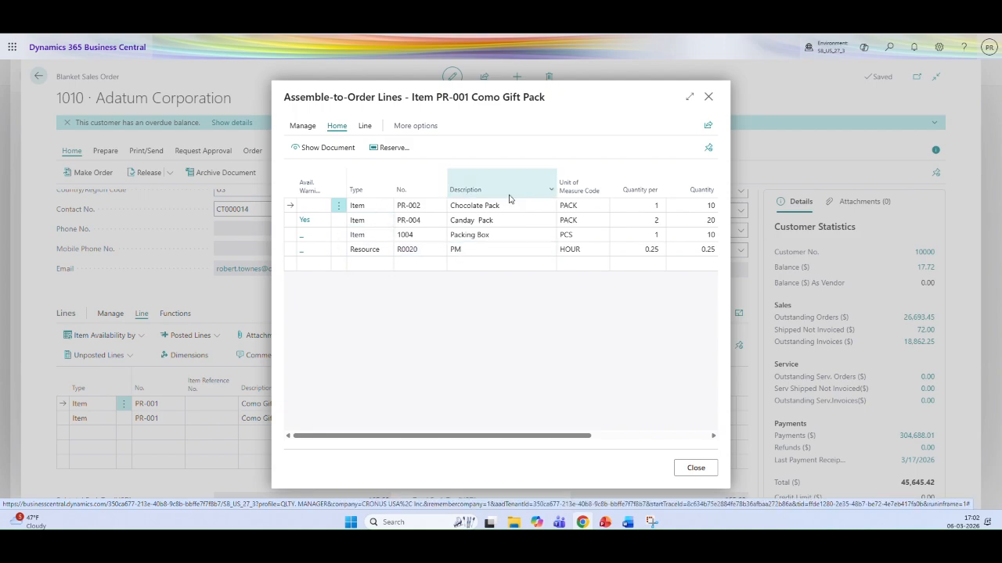
pyautogui.click(325, 148)
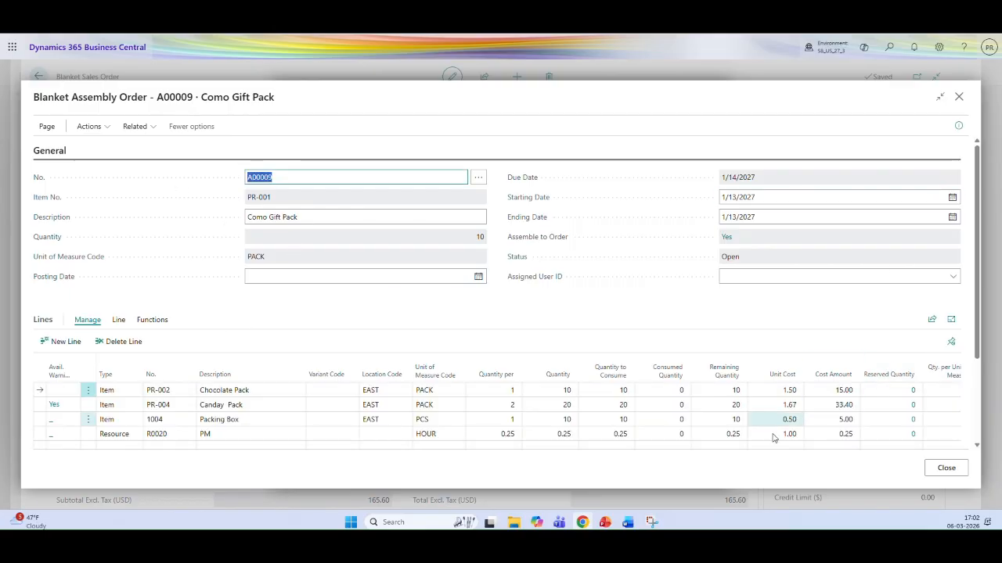
# Examine the blanket assembly order's number, available actions, related pages, and starting and ending dates
pyautogui.click(290, 177)
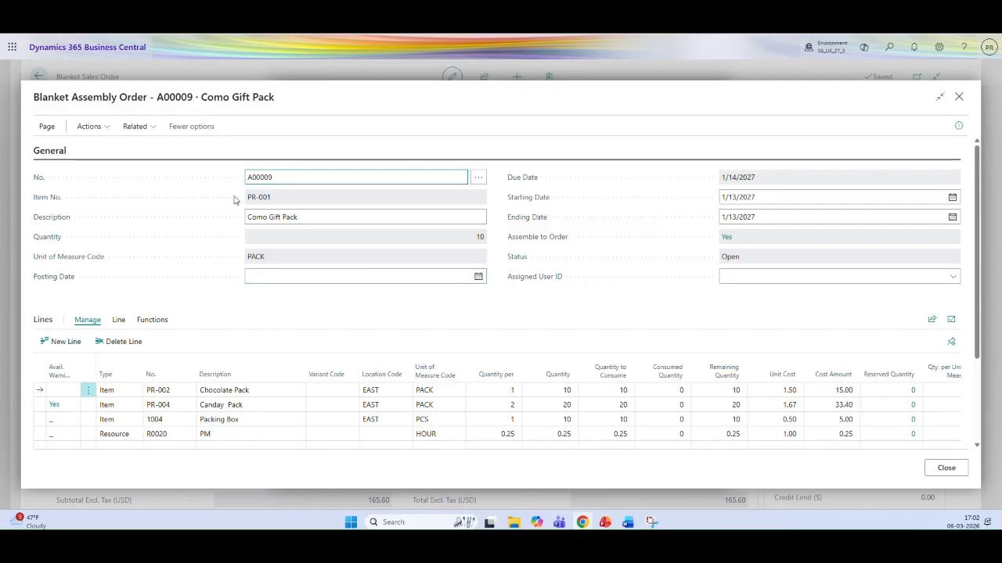
pyautogui.click(88, 126)
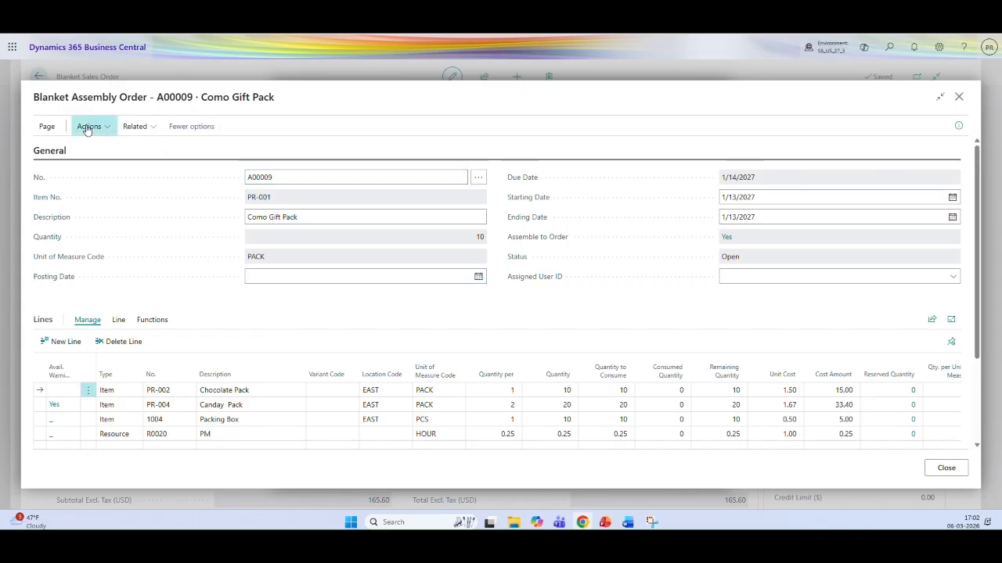
pyautogui.click(49, 126)
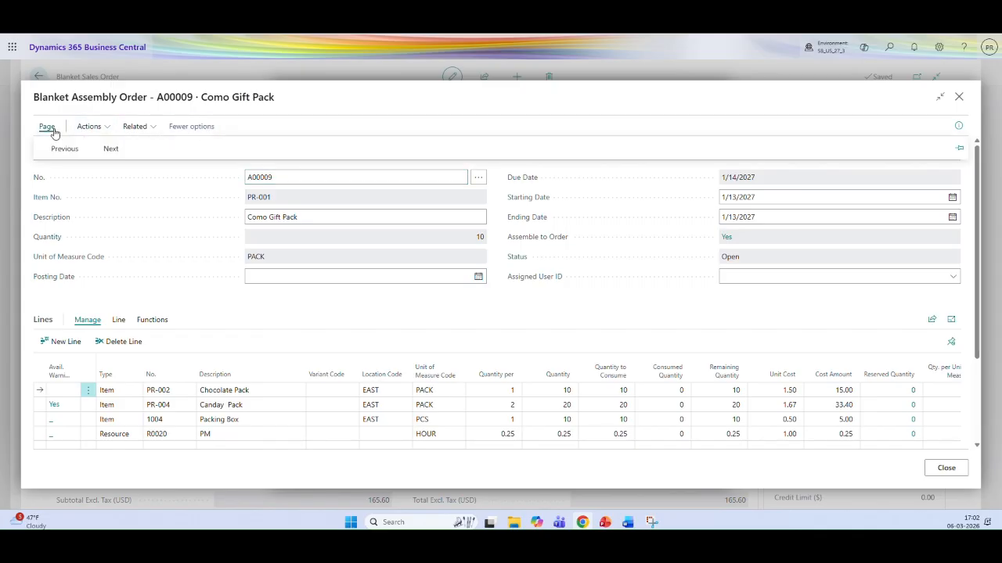
pyautogui.click(135, 126)
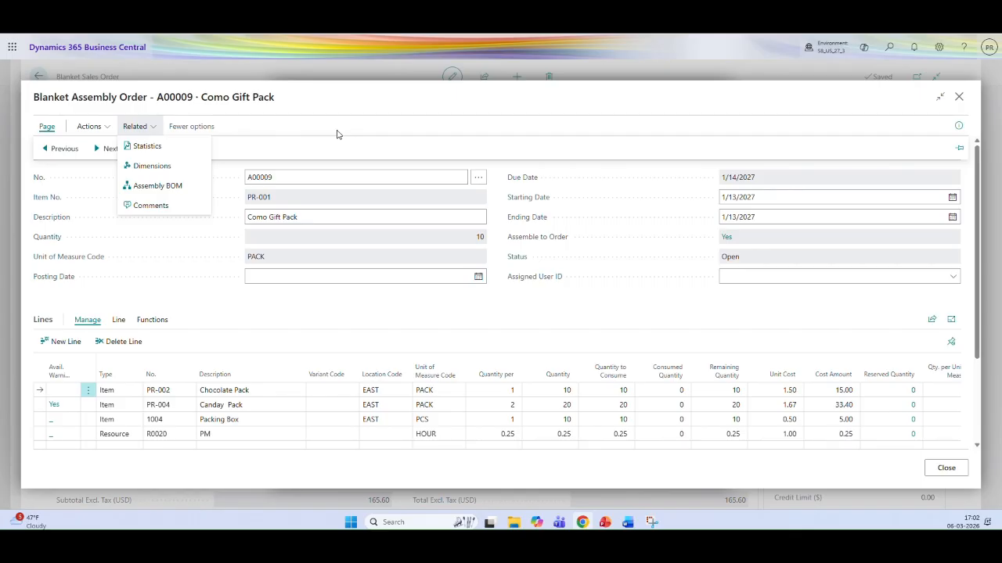
pyautogui.click(799, 194)
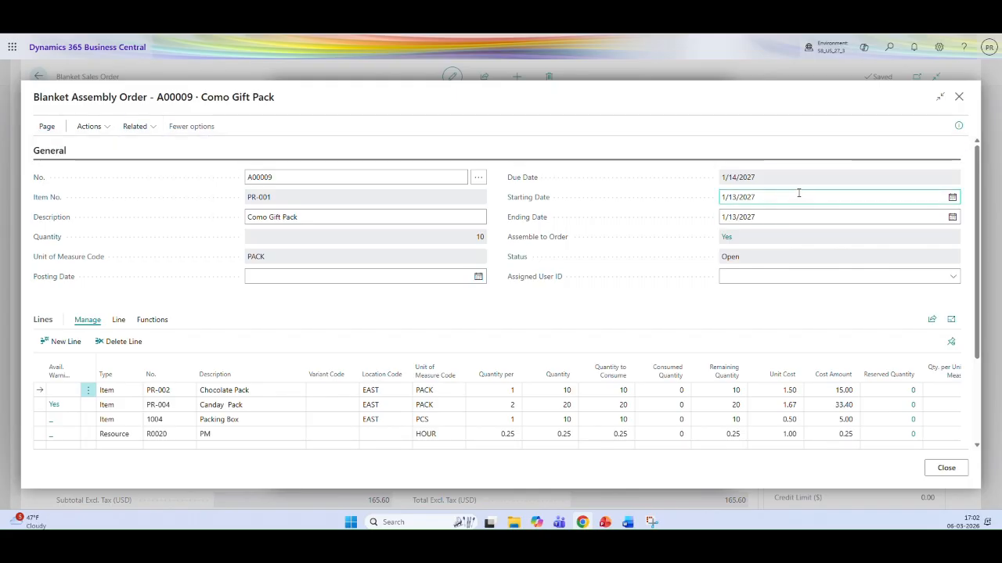
pyautogui.click(738, 203)
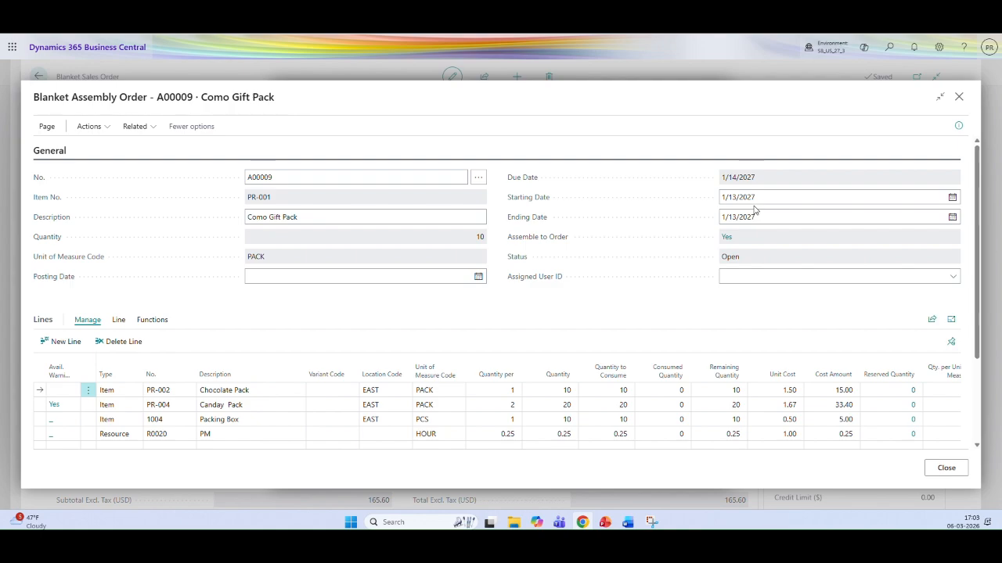
pyautogui.click(728, 223)
pyautogui.click(766, 219)
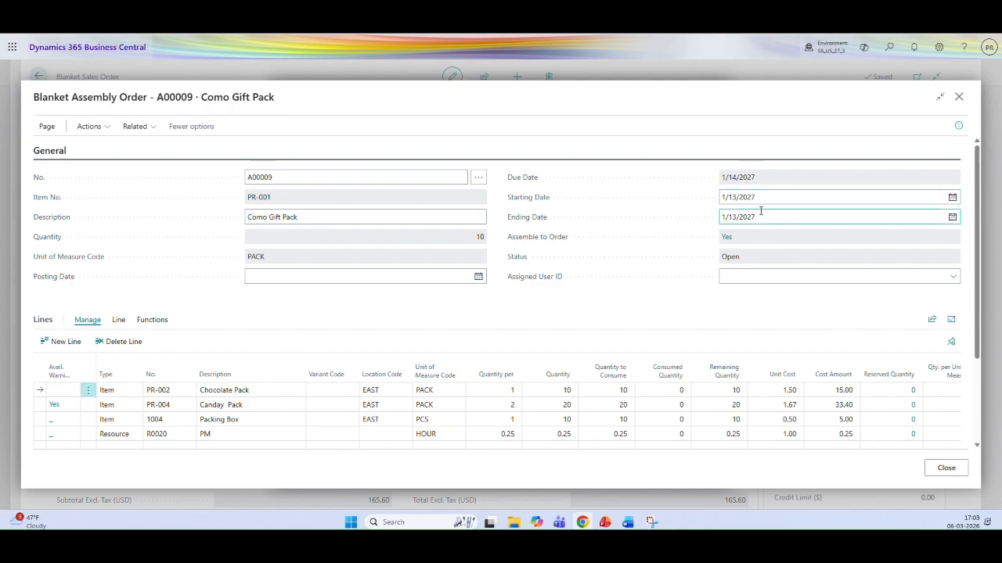
pyautogui.click(762, 219)
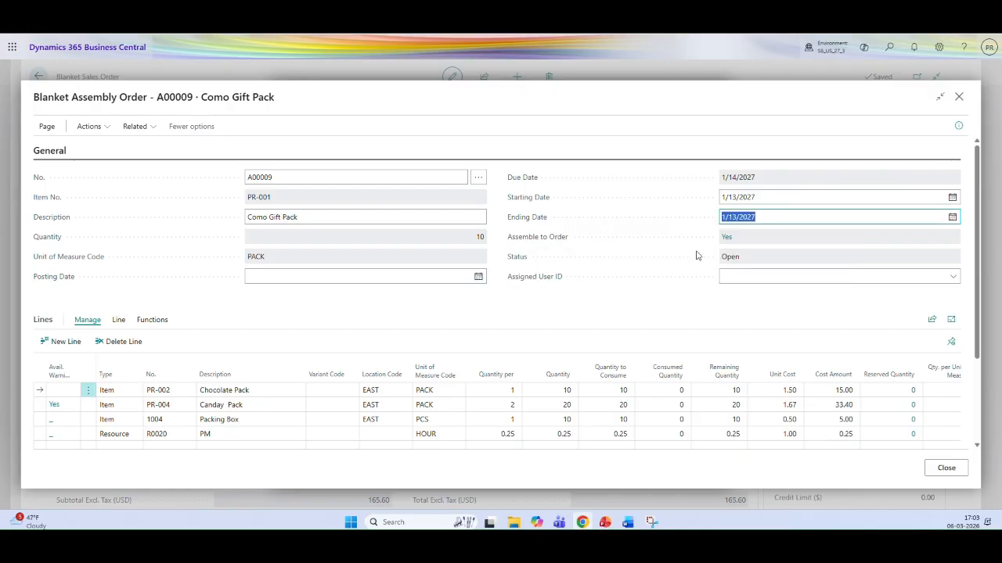
# View the blanket sales order linked through the Assemble to Order value, and return to the original order's lines
pyautogui.click(728, 238)
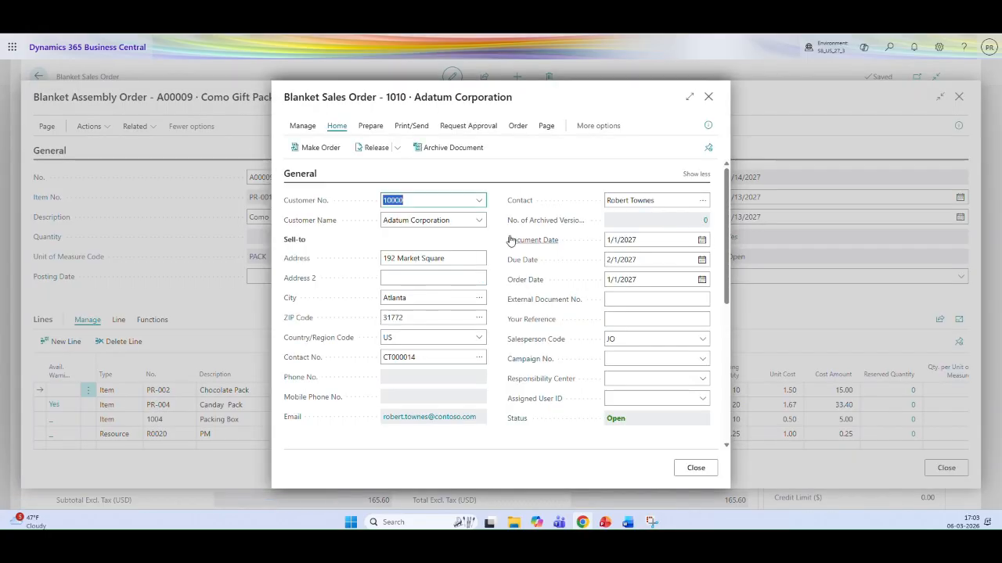
pyautogui.moveTo(510, 241)
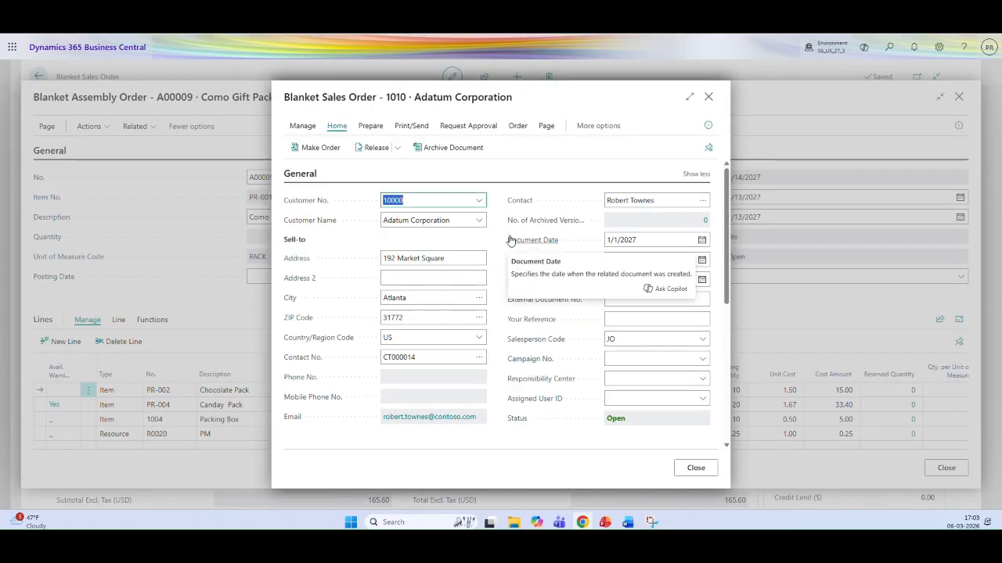
pyautogui.click(707, 99)
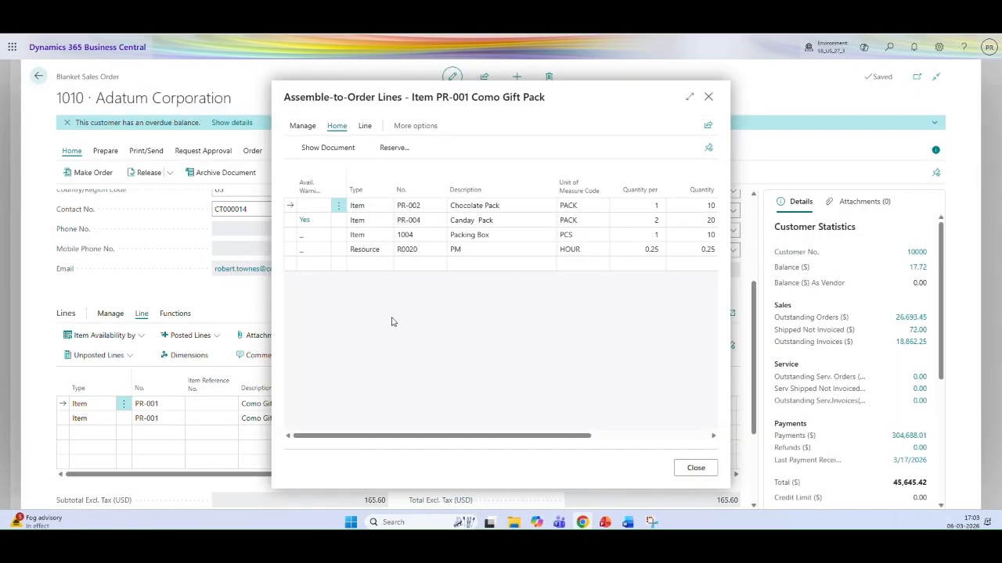
pyautogui.press('Escape')
# Try to open the assemble-to-order lines of the second PR-001 line while its quantity is empty
pyautogui.click(314, 420)
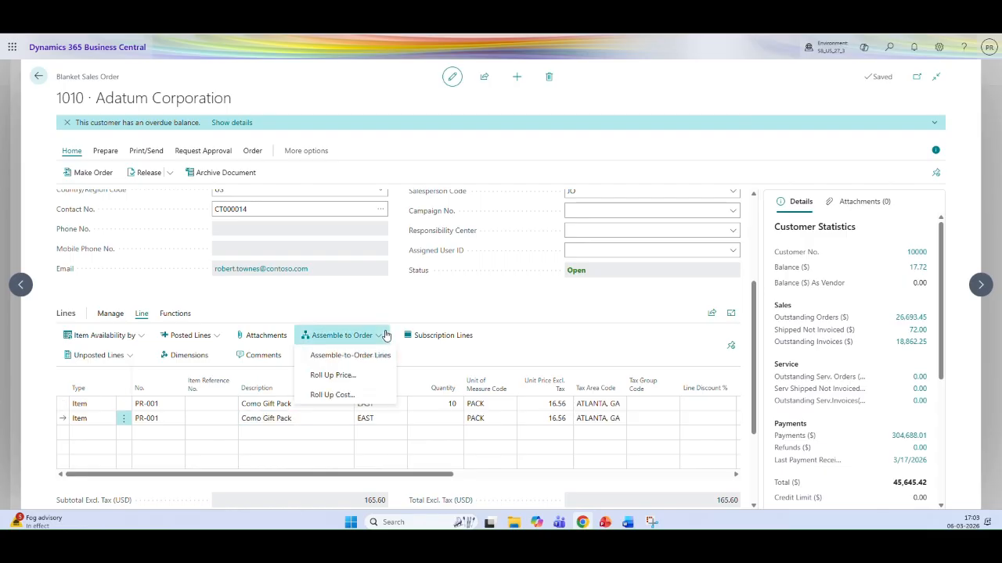
pyautogui.click(349, 356)
pyautogui.click(581, 326)
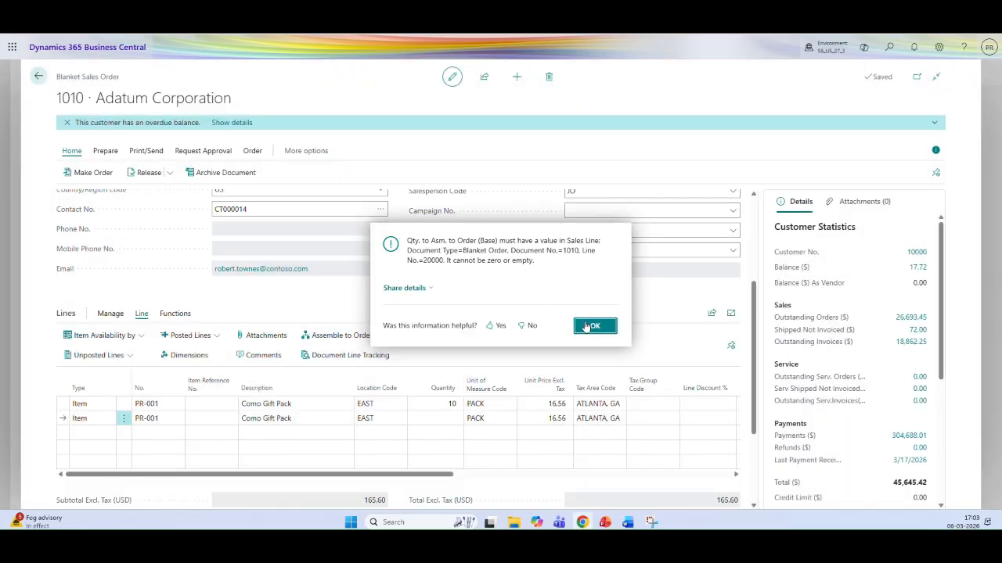
# Set the quantity of the second PR-001 line to 7
pyautogui.click(435, 420)
pyautogui.write('7')
pyautogui.press('Tab')
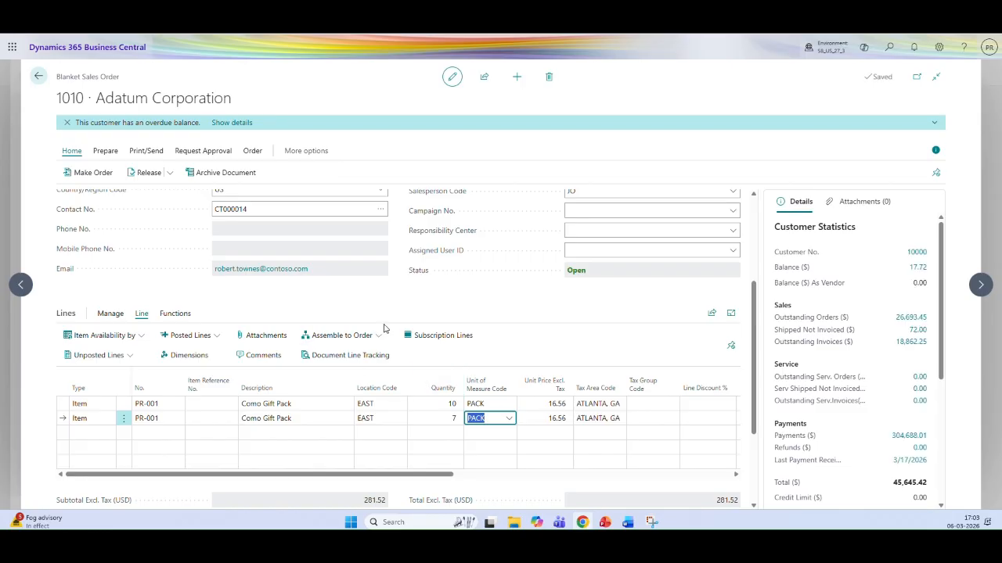
# Review the second PR-001 line's blanket assembly order, and check both order lines' quantities to assemble and shipment dates
pyautogui.click(378, 337)
pyautogui.click(350, 355)
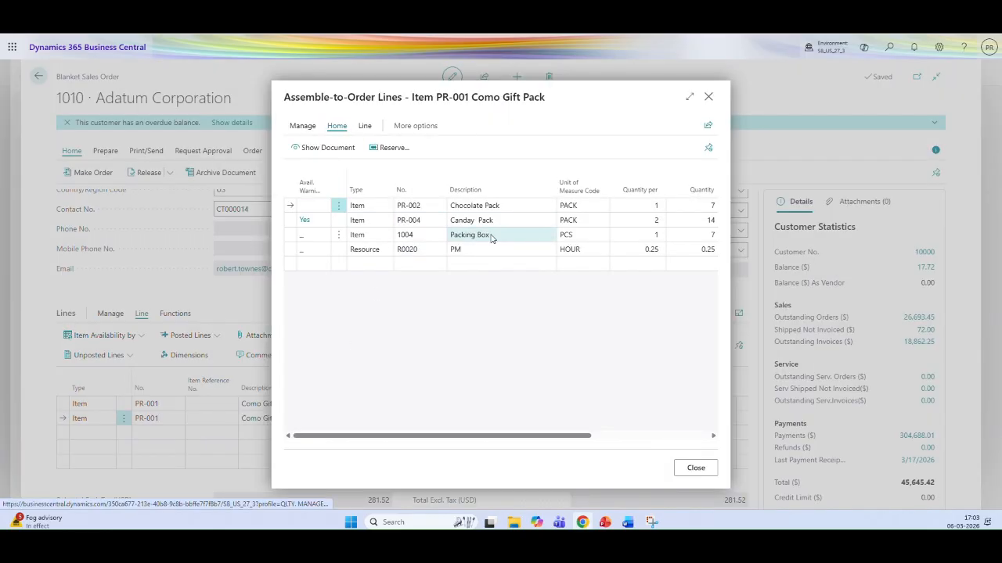
pyautogui.click(311, 149)
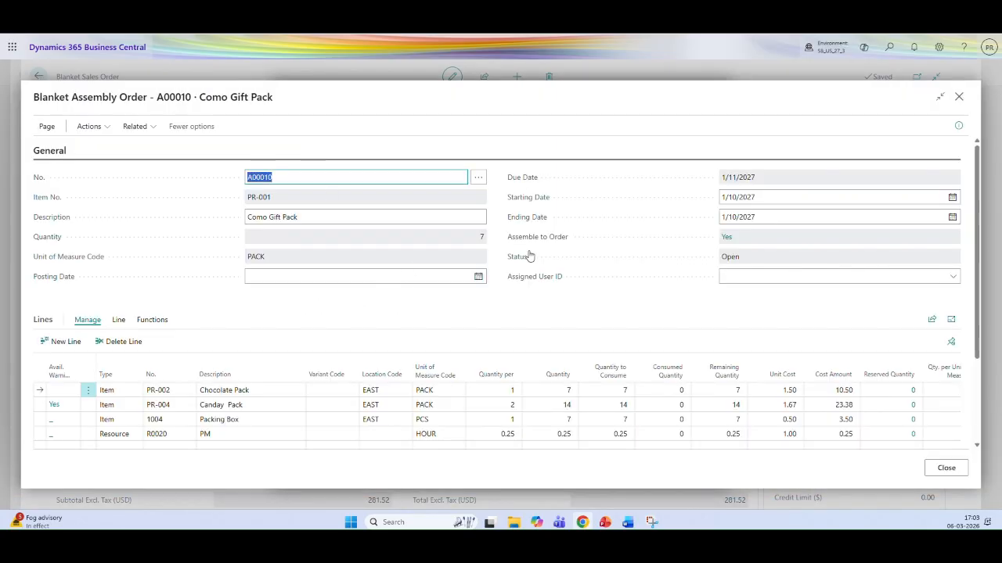
pyautogui.click(289, 178)
pyautogui.click(959, 97)
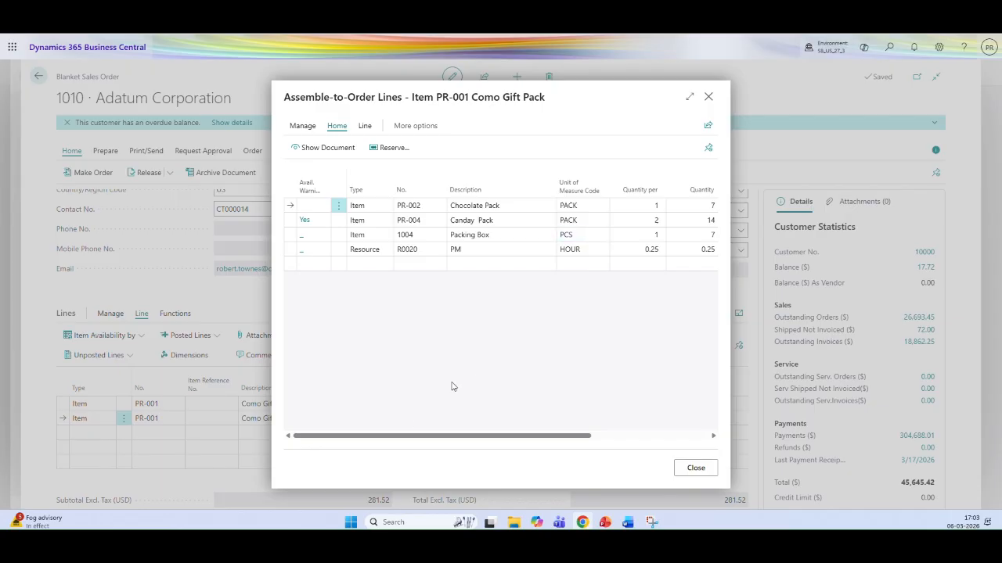
pyautogui.press('Escape')
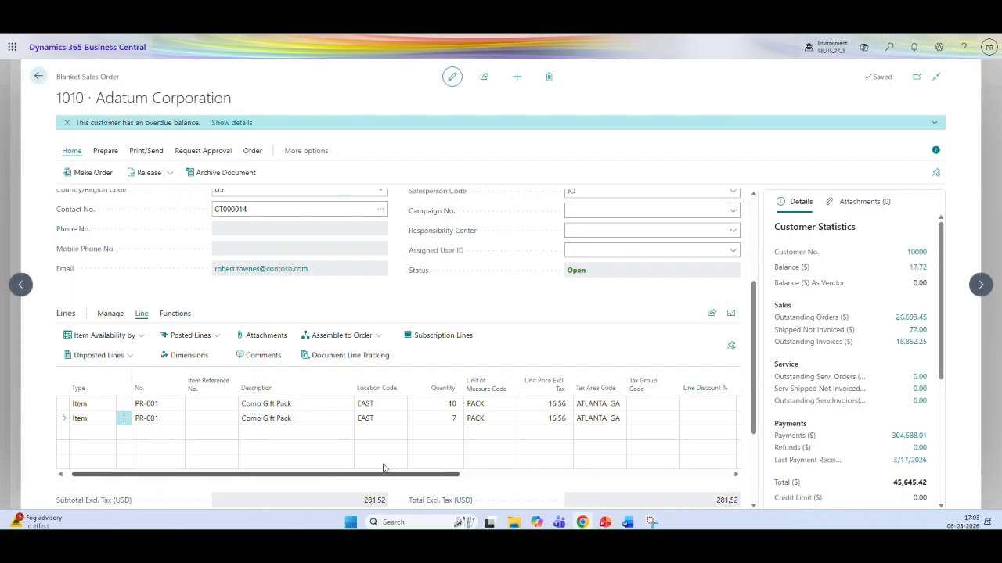
pyautogui.moveTo(384, 468); pyautogui.dragTo(633, 475)
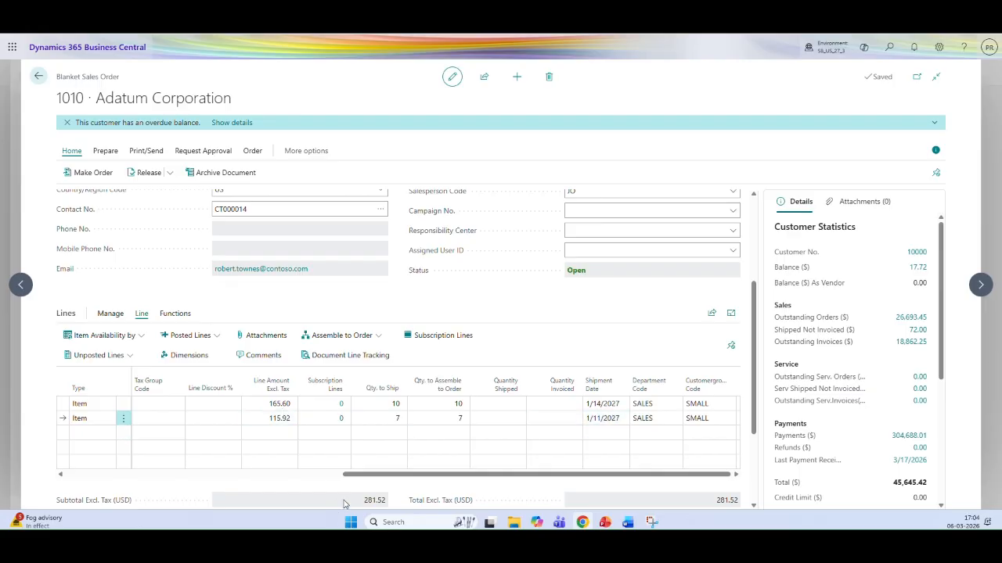
pyautogui.moveTo(358, 474); pyautogui.dragTo(80, 474)
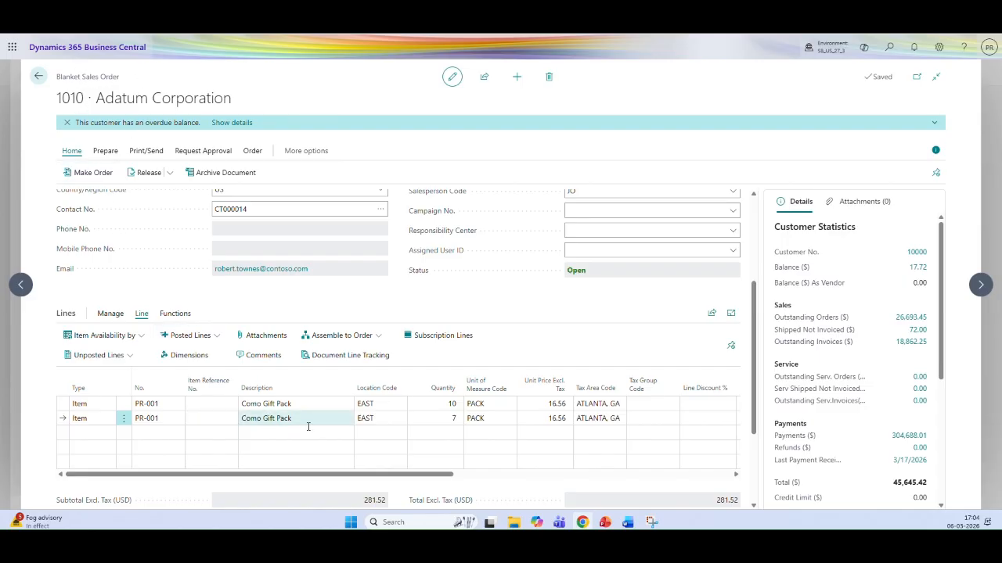
# Add a third line of type Item for 1000 Over Receipt with location EAST and quantity 5
pyautogui.click(78, 433)
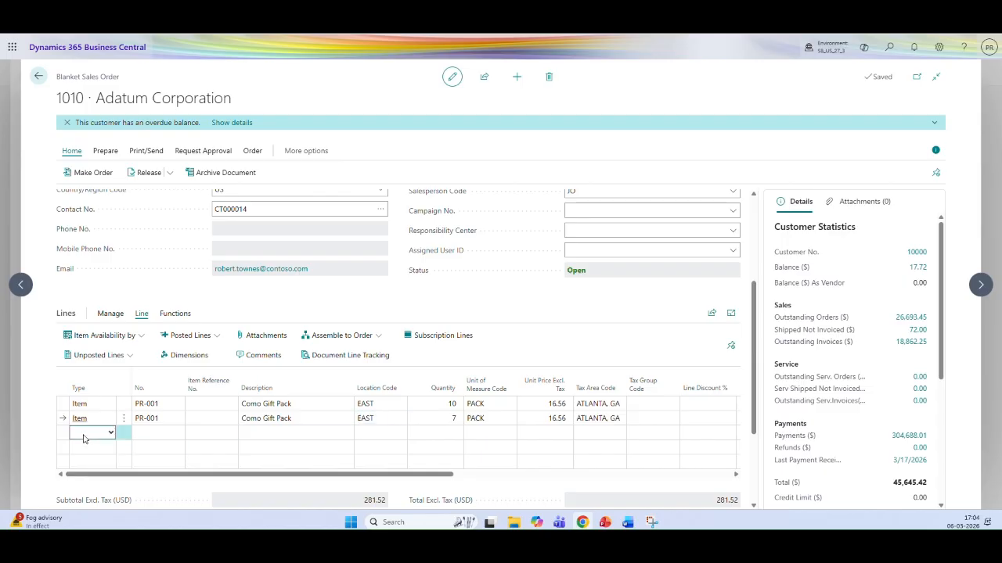
pyautogui.click(160, 431)
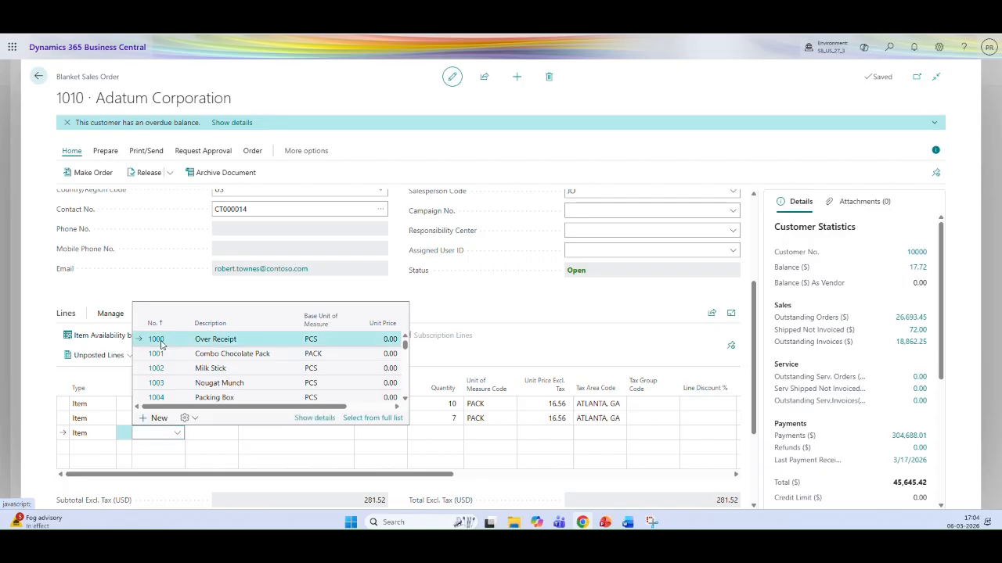
pyautogui.click(157, 340)
pyautogui.press('Tab')
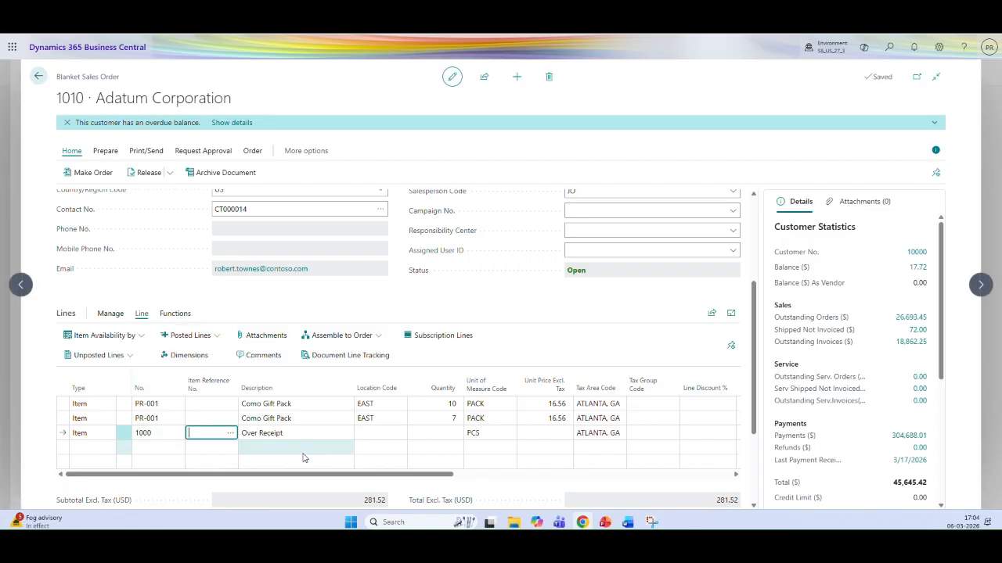
pyautogui.click(396, 433)
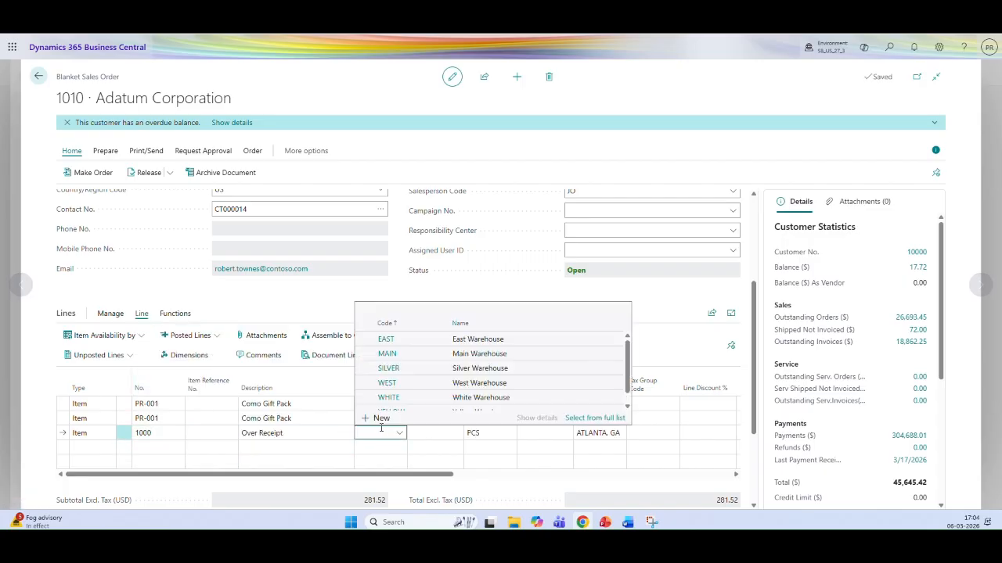
pyautogui.click(386, 339)
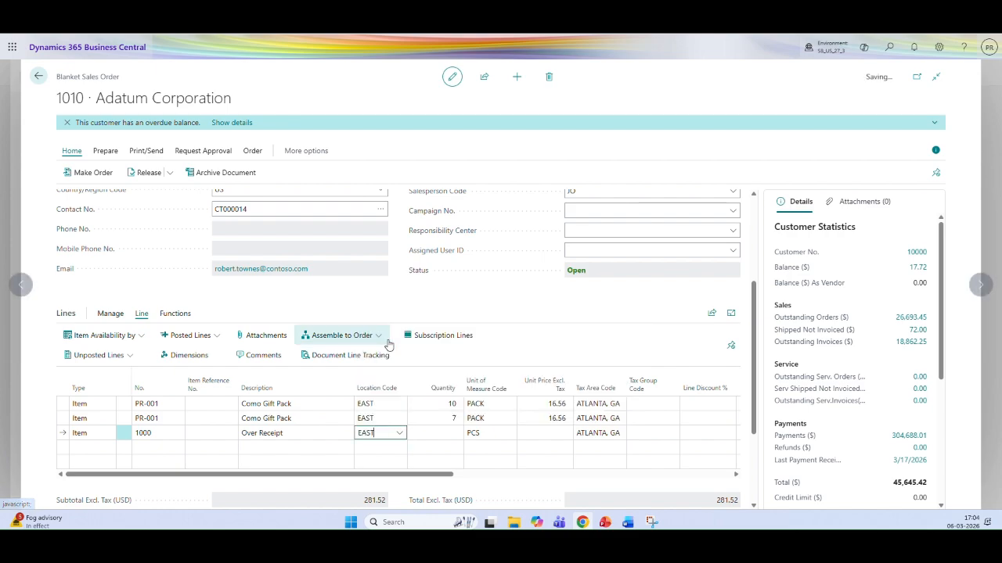
pyautogui.click(431, 439)
pyautogui.press('Tab')
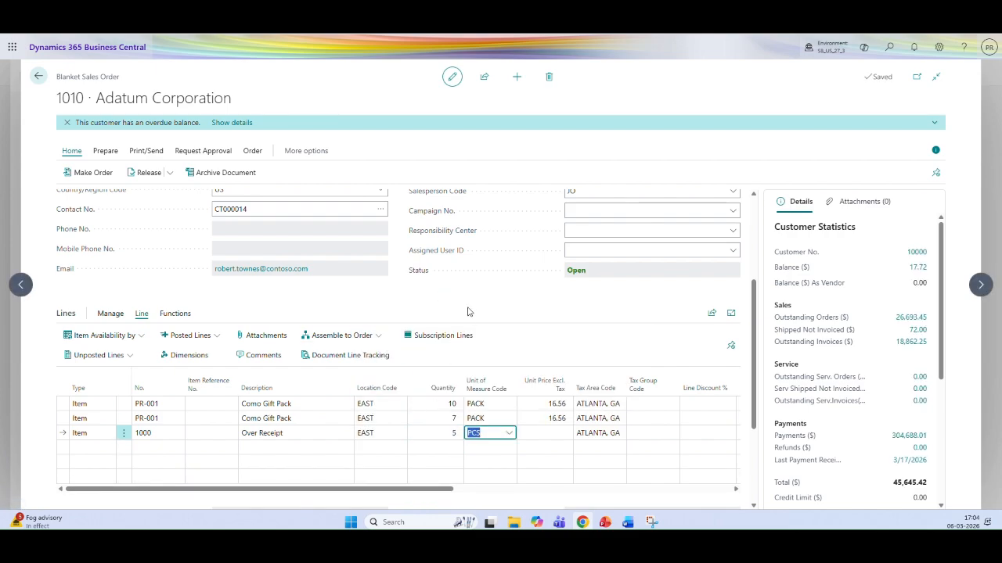
# Try to open the assemble-to-order lines of the item 1000 Over Receipt line
pyautogui.click(375, 337)
pyautogui.click(362, 363)
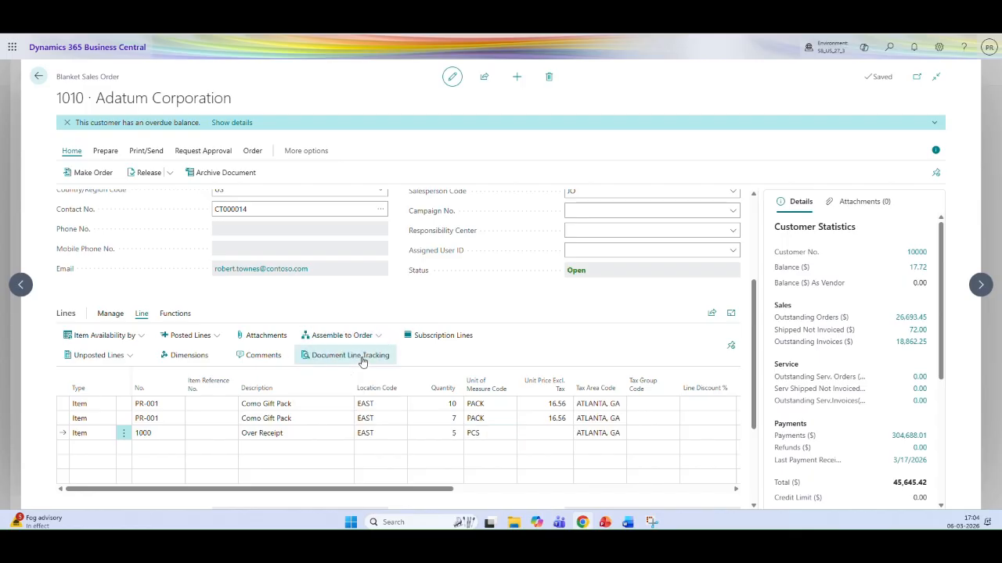
pyautogui.click(591, 327)
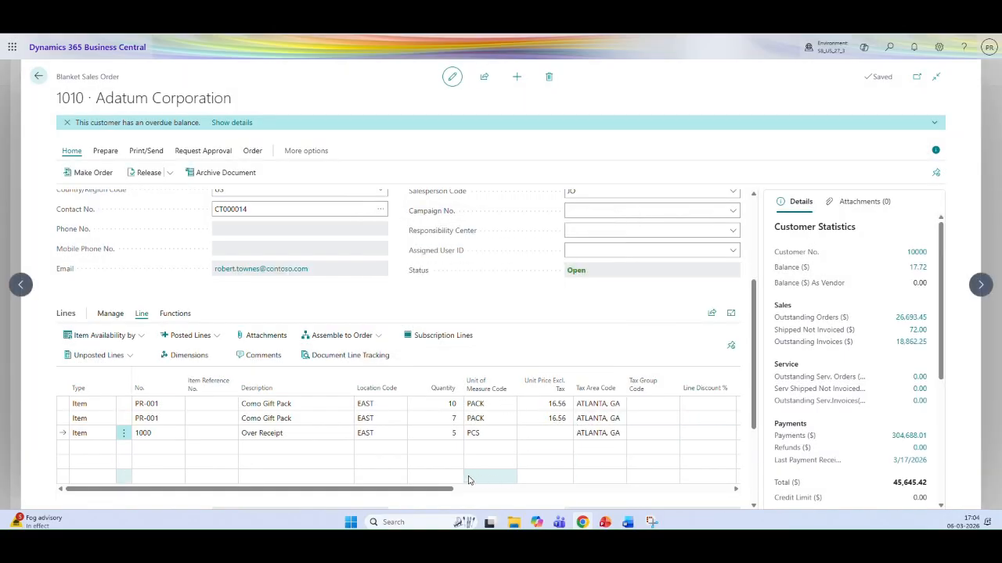
# Delete the third line for item 1000 Over Receipt from the blanket sales order
pyautogui.click(106, 444)
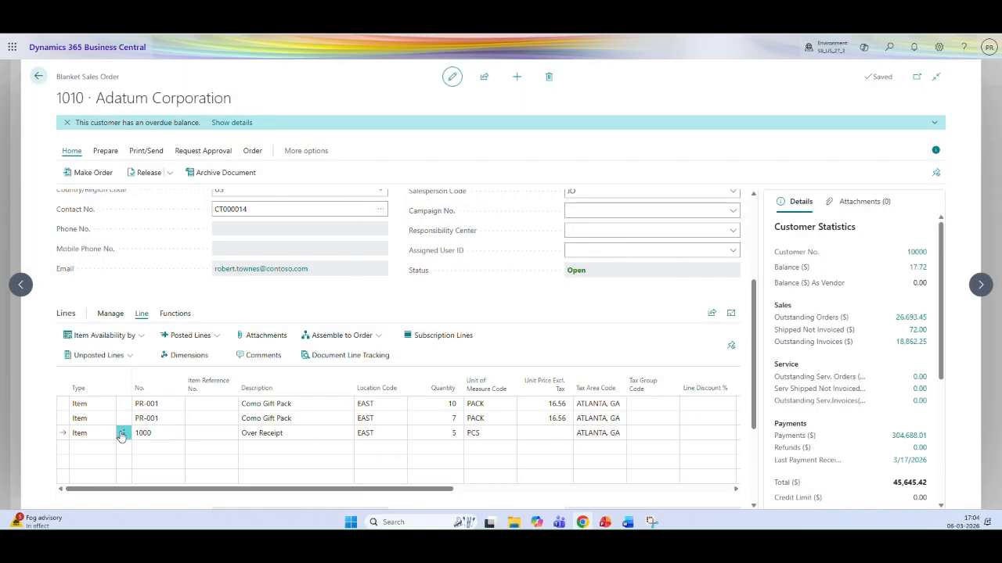
pyautogui.click(123, 434)
pyautogui.click(98, 470)
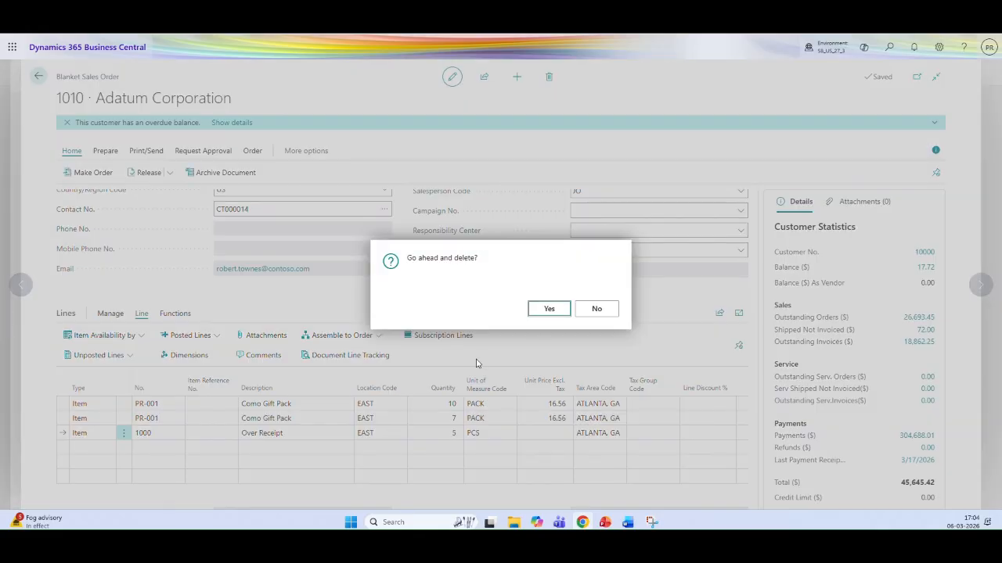
pyautogui.click(545, 310)
# Add item PR-002 Chocolate Pack on the third line with location EAST and quantity 10
pyautogui.click(160, 433)
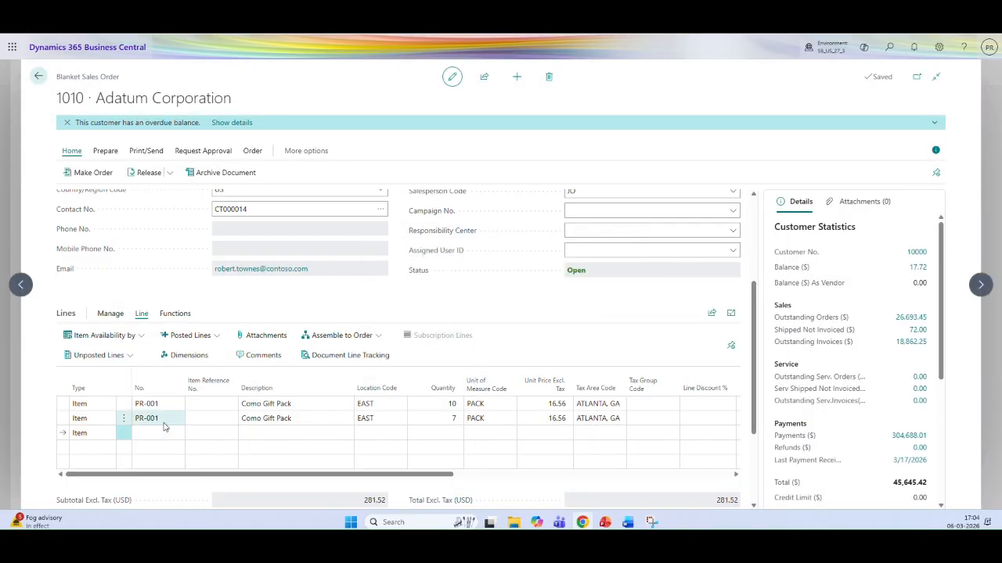
pyautogui.write('PR')
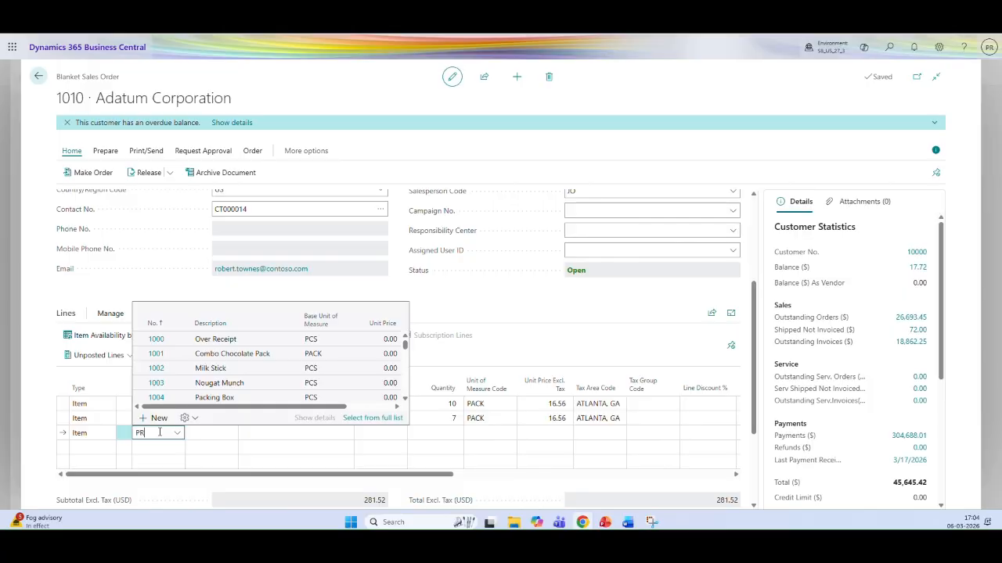
pyautogui.write('-00')
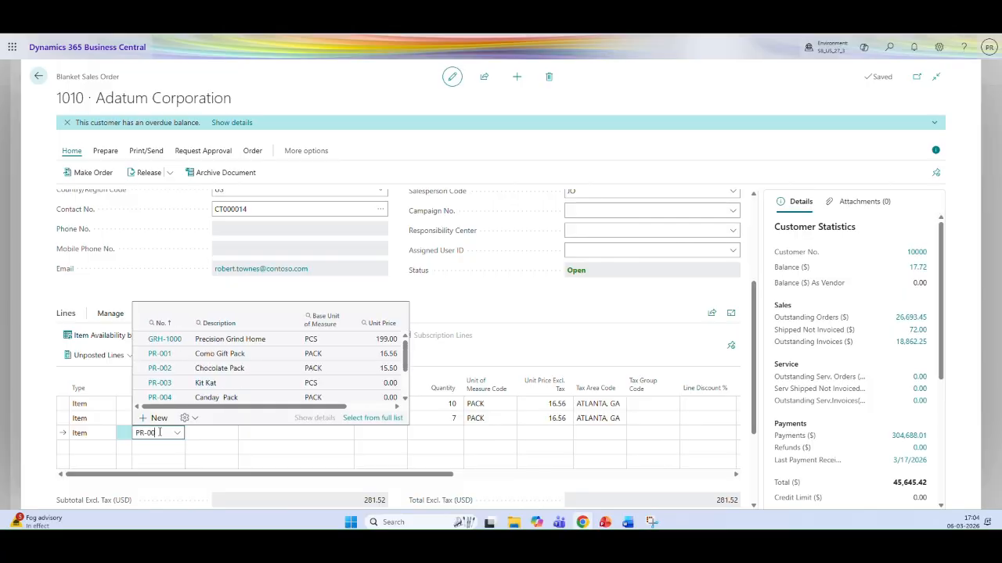
pyautogui.write('2')
pyautogui.press('Tab')
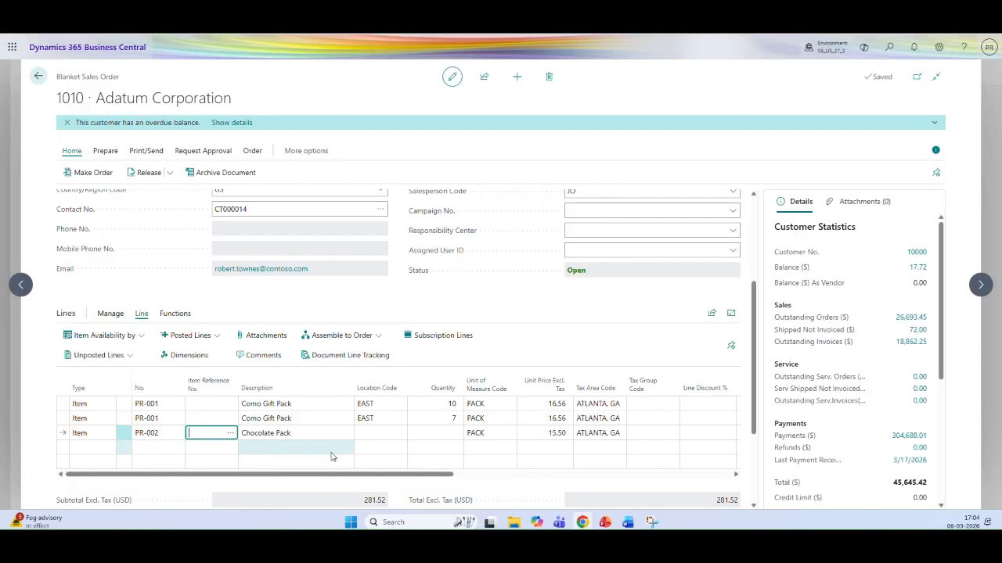
pyautogui.click(381, 435)
pyautogui.write('E')
pyautogui.press('Tab')
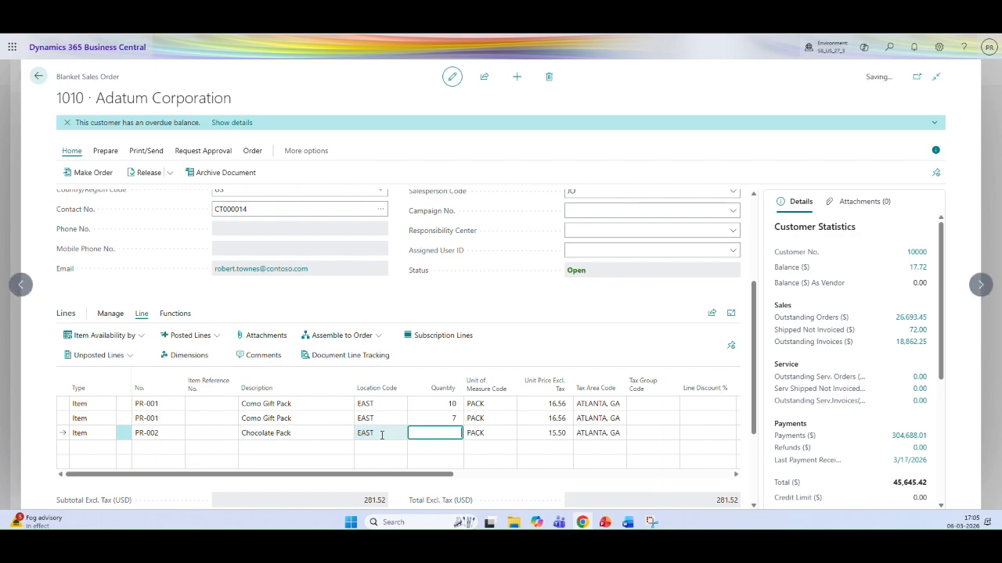
pyautogui.write('10')
pyautogui.press('Tab')
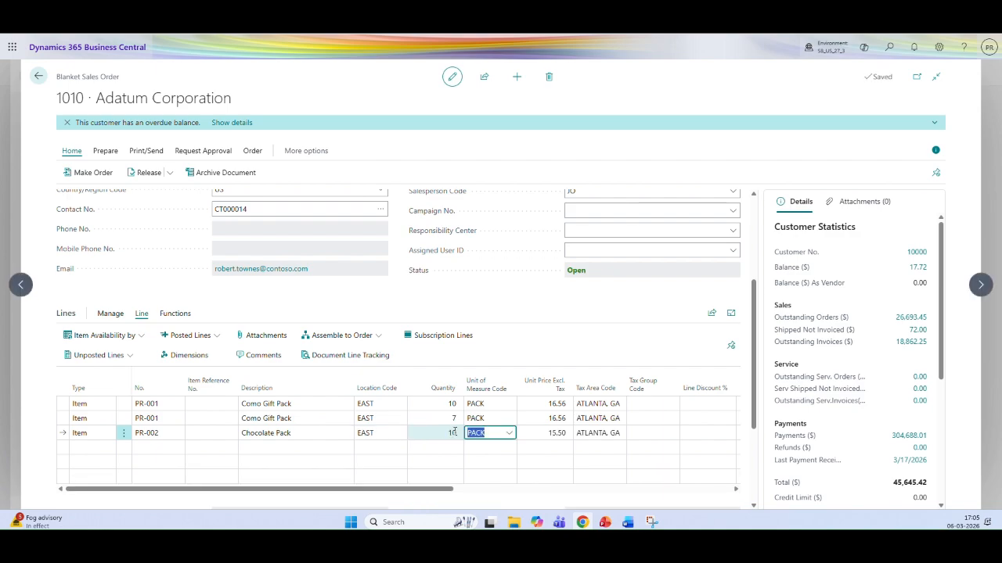
# Try to open the assemble-to-order lines of the PR-002 Chocolate Pack line
pyautogui.click(380, 336)
pyautogui.click(349, 356)
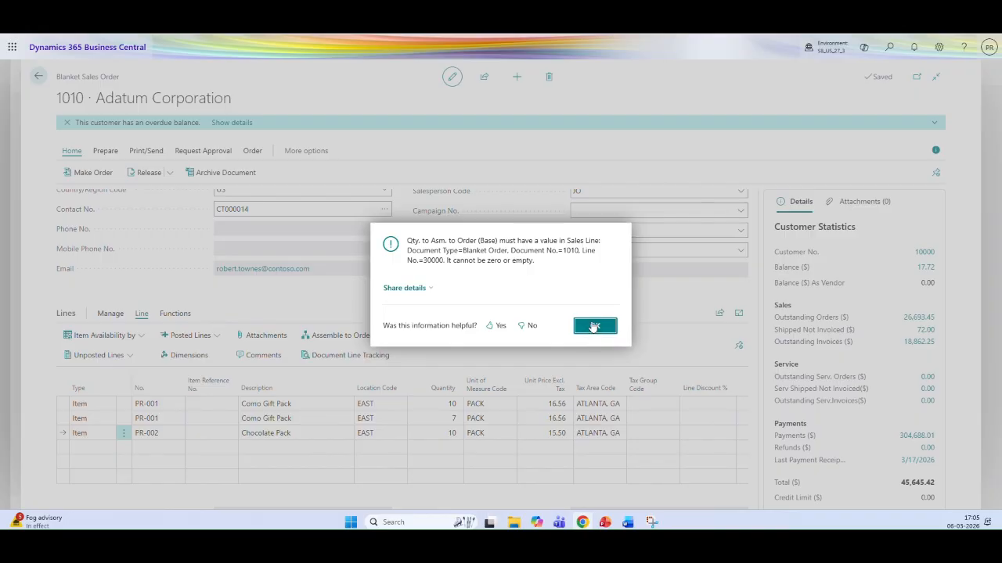
pyautogui.click(594, 326)
# Set the quantity to assemble to order of the PR-002 line to 10 and acknowledge the due date message
pyautogui.moveTo(423, 491); pyautogui.dragTo(640, 481)
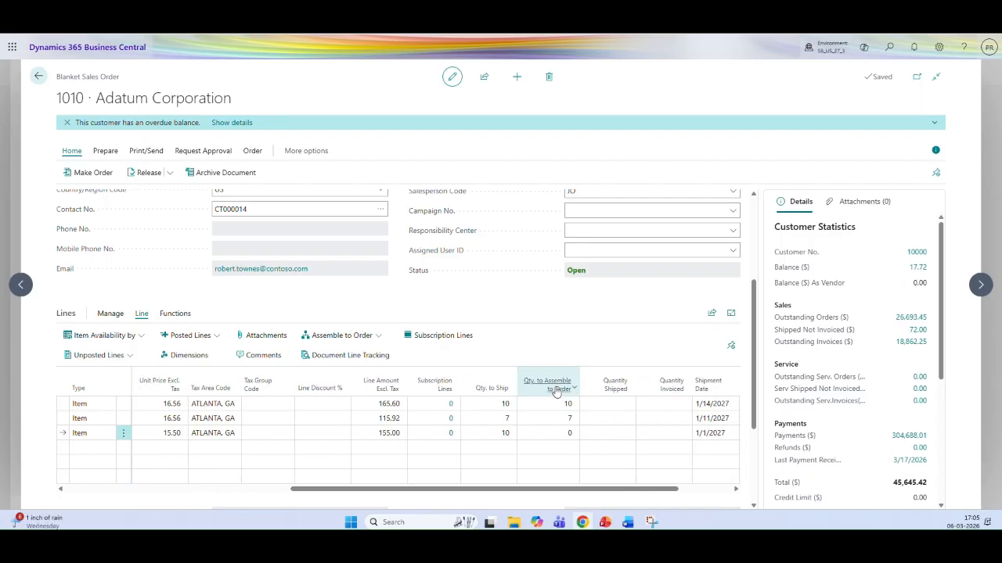
pyautogui.click(550, 433)
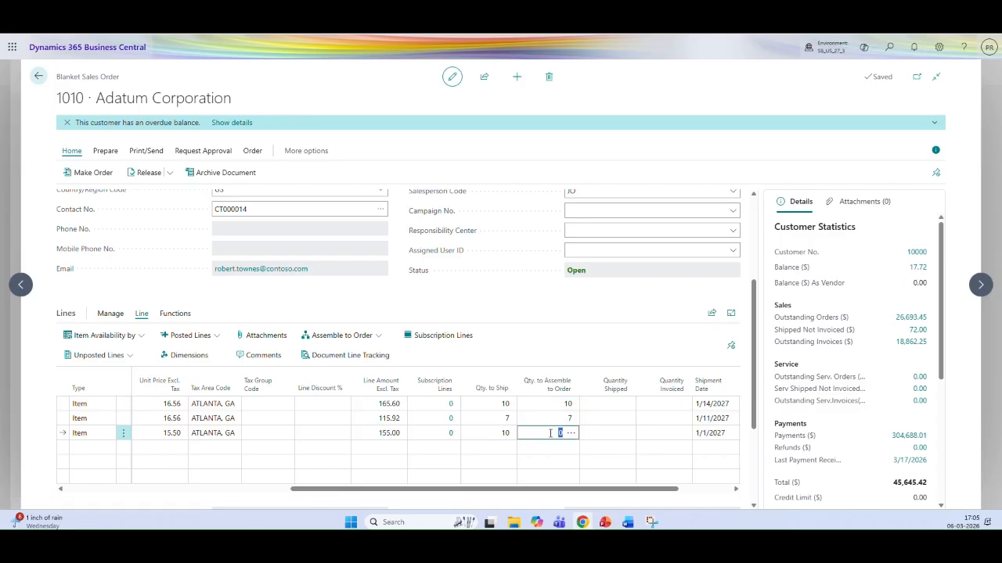
pyautogui.write('10')
pyautogui.press('Tab')
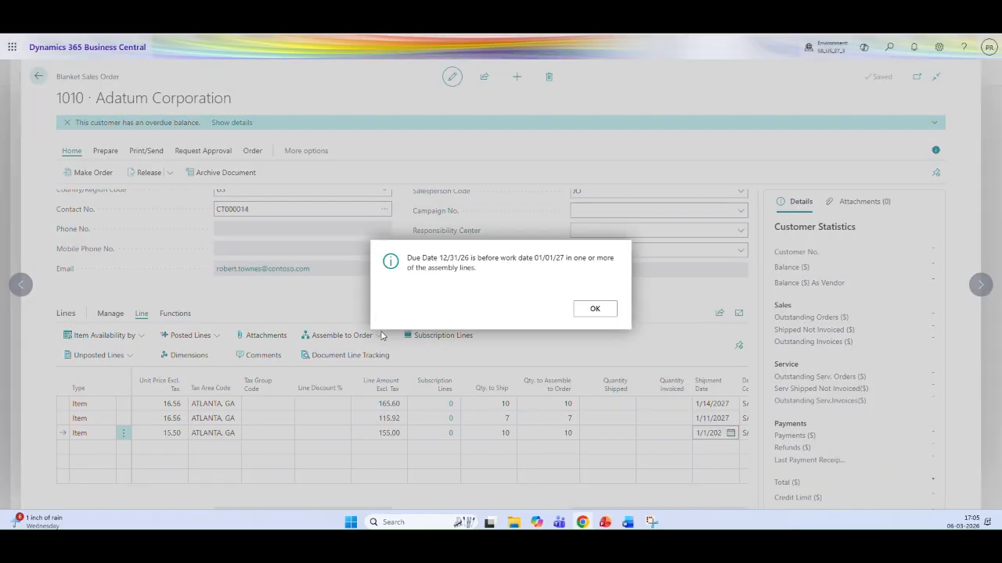
pyautogui.click(583, 309)
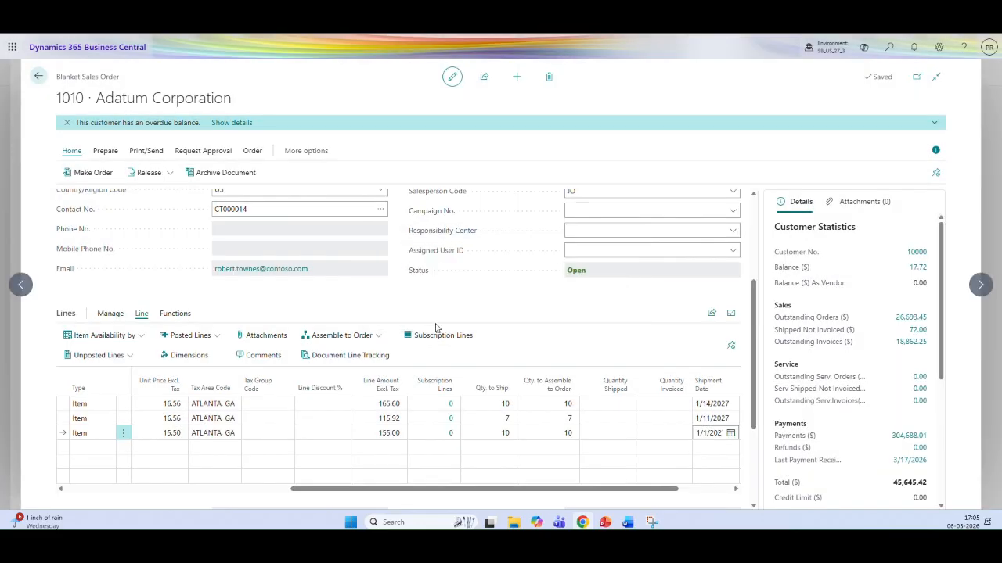
# Review the blanket assembly order linked to the PR-002 Chocolate Pack line through its assemble-to-order lines, then return to the sales order
pyautogui.click(378, 338)
pyautogui.click(358, 356)
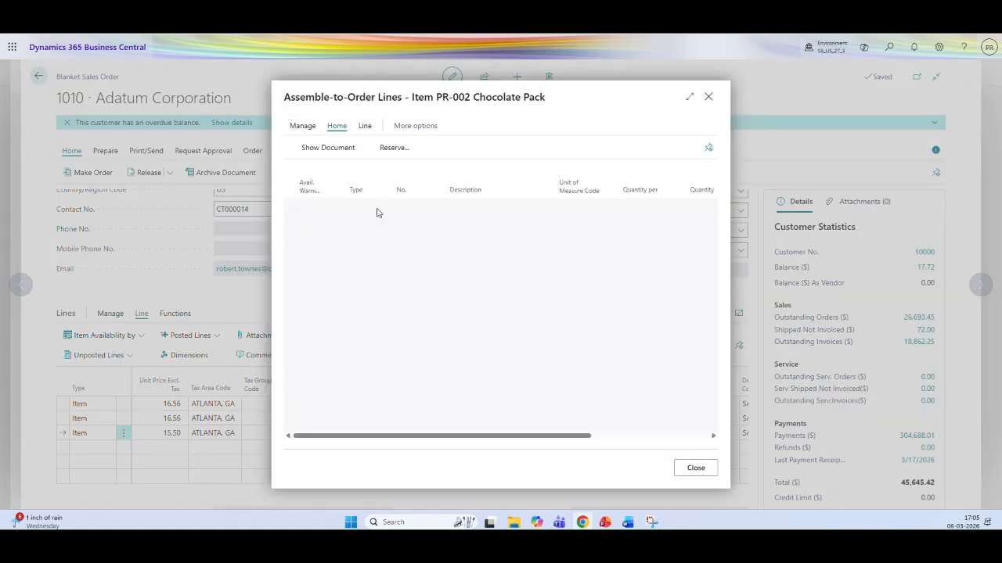
pyautogui.click(328, 149)
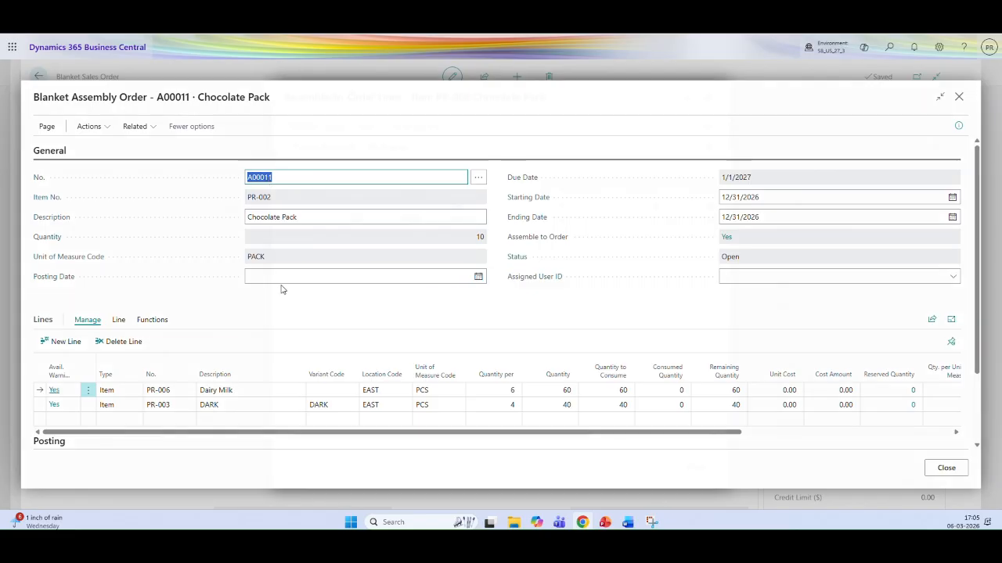
pyautogui.press('Escape')
pyautogui.press('Escape')
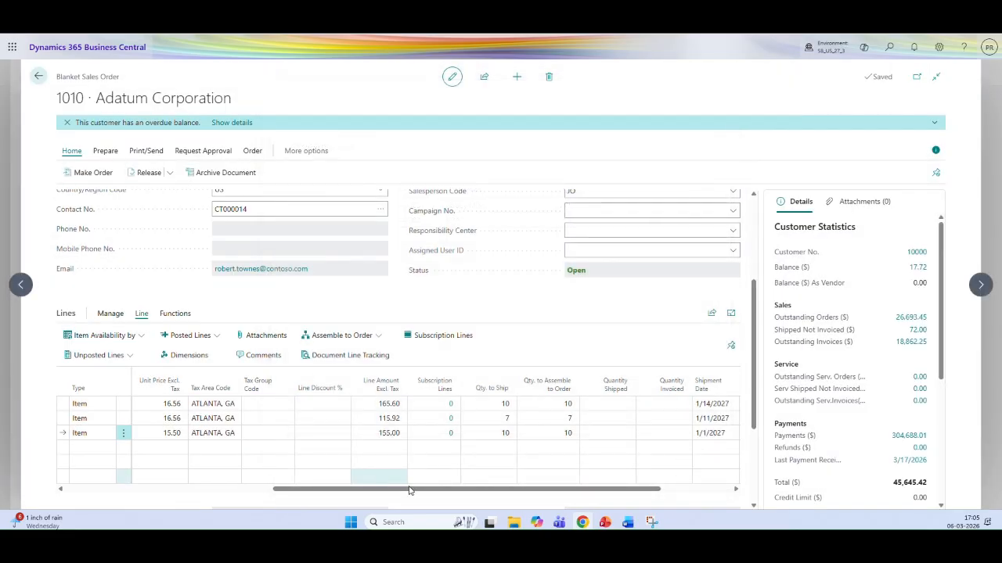
pyautogui.moveTo(398, 491); pyautogui.dragTo(168, 500)
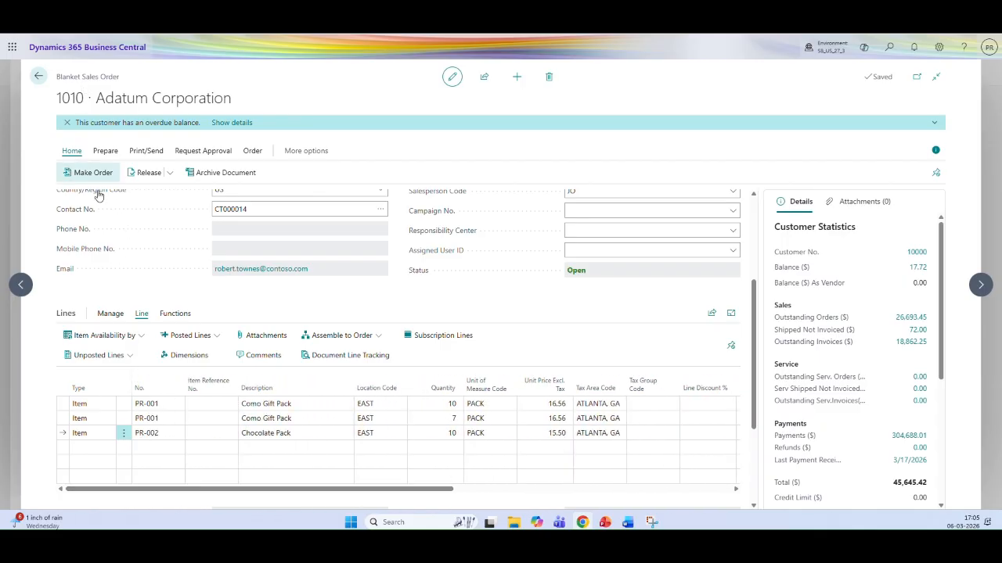
pyautogui.click(129, 357)
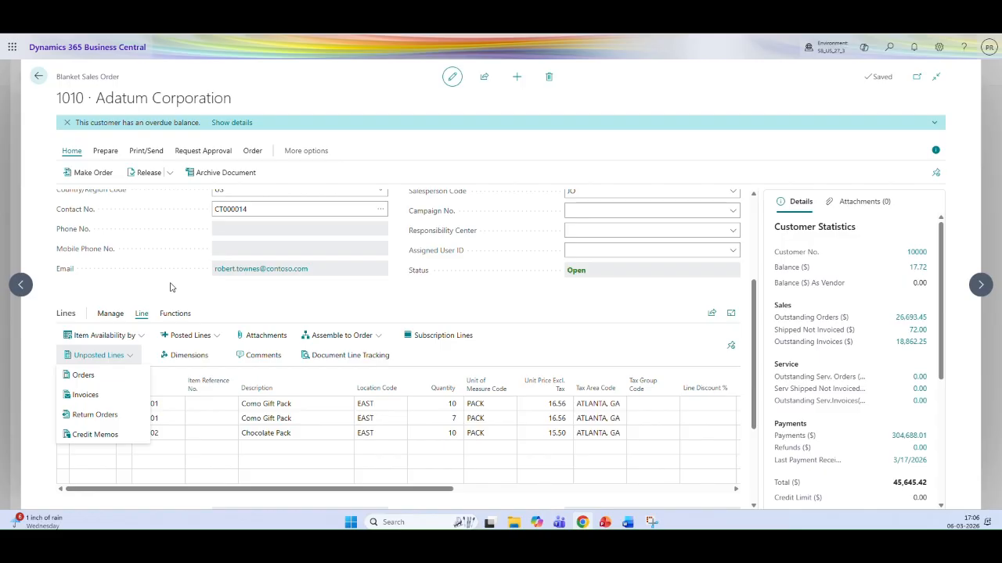
pyautogui.click(378, 335)
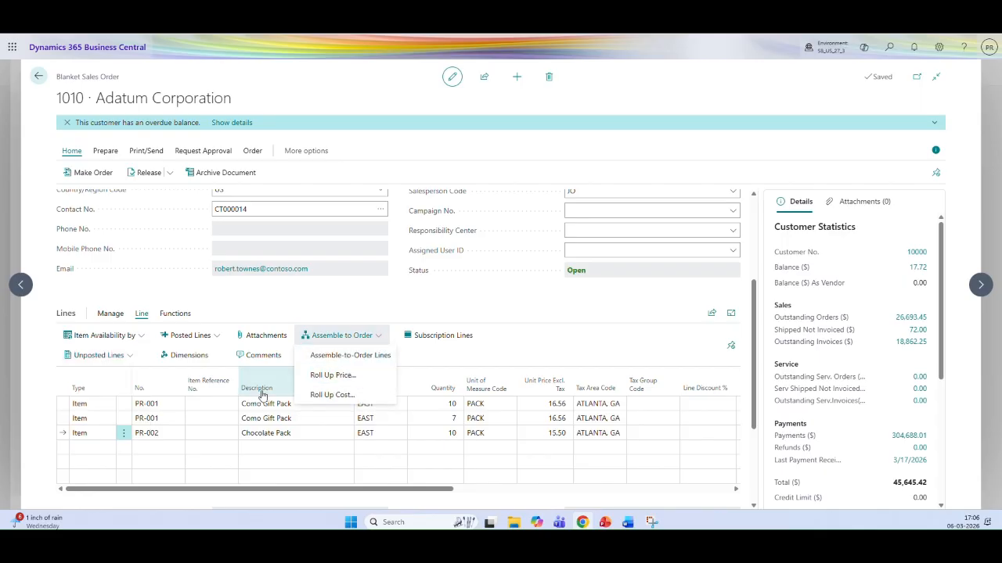
# Open the blanket assembly order linked to the first PR-001 line from its assemble-to-order lines
pyautogui.click(149, 404)
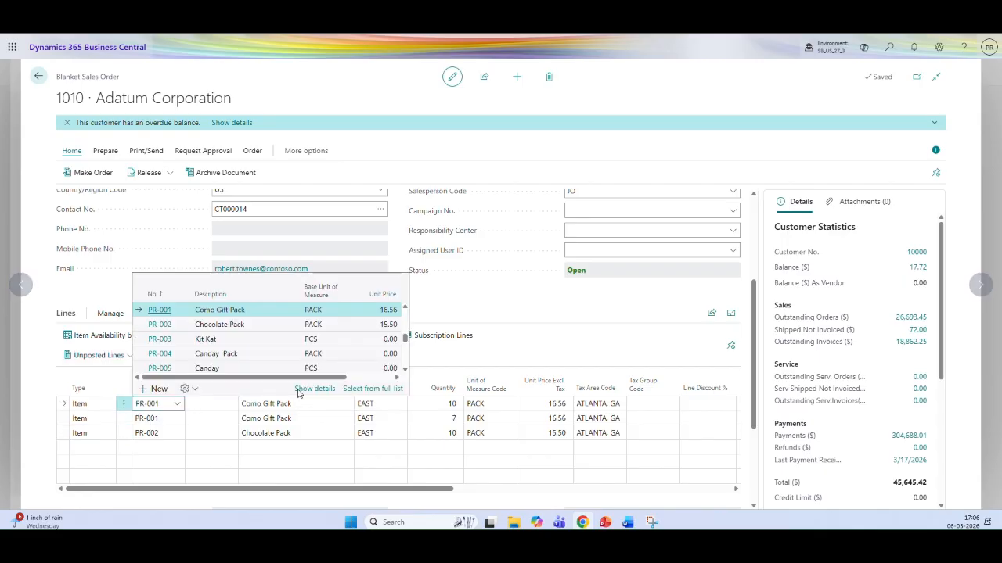
pyautogui.click(520, 316)
pyautogui.click(382, 337)
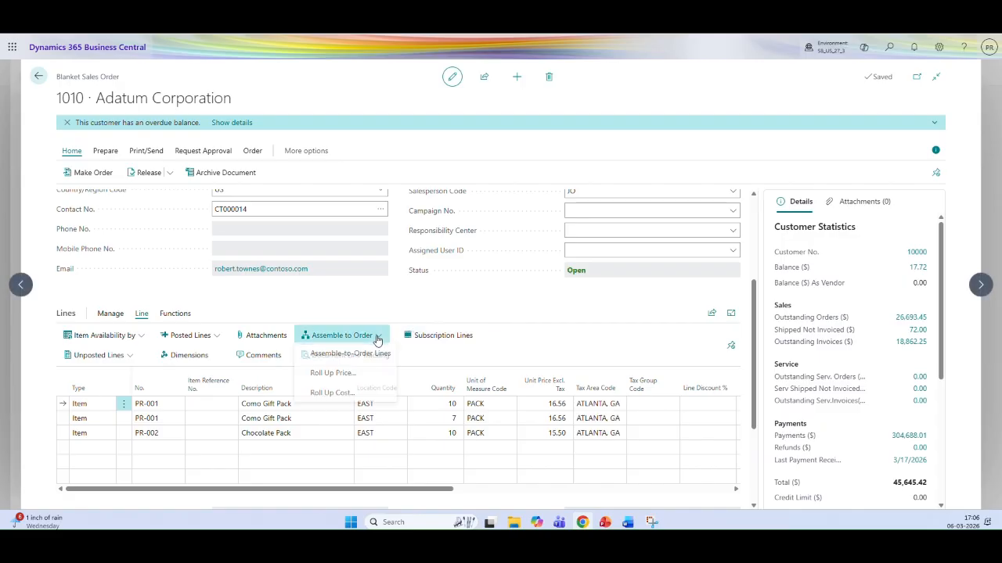
pyautogui.click(347, 357)
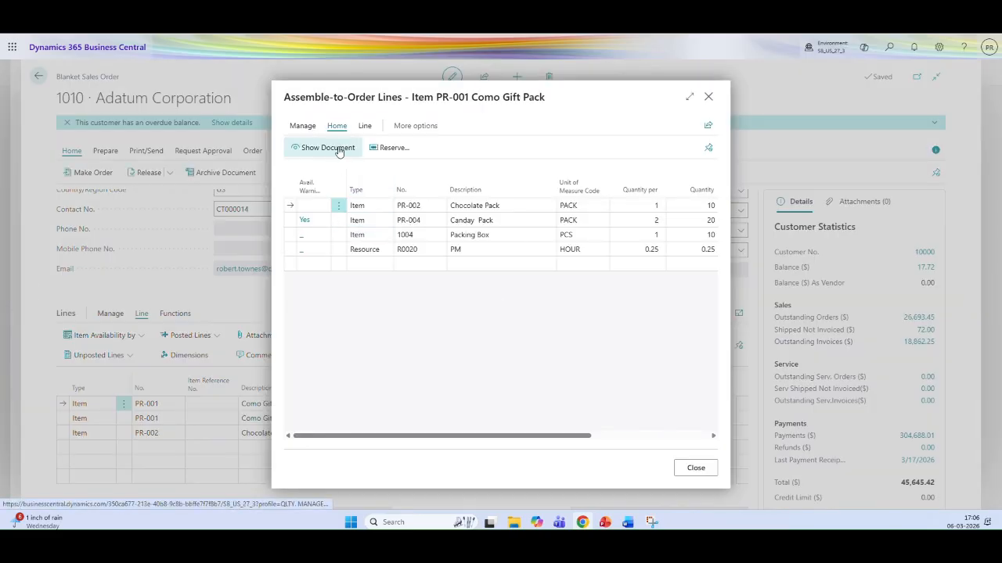
pyautogui.click(339, 149)
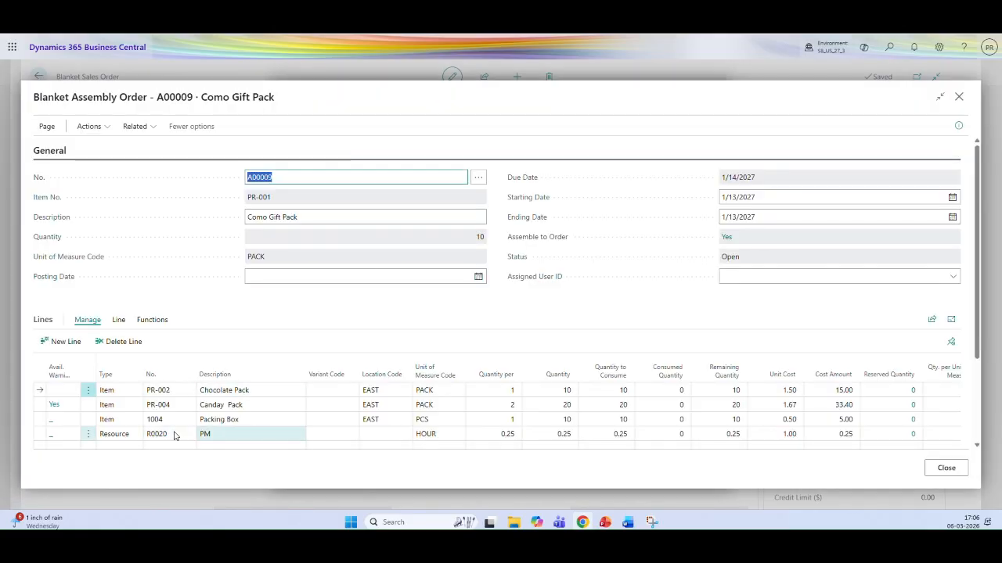
# Delete the PR-004 Canday Pack component from the Como Gift Pack blanket assembly order and return to the blanket sales order
pyautogui.click(88, 420)
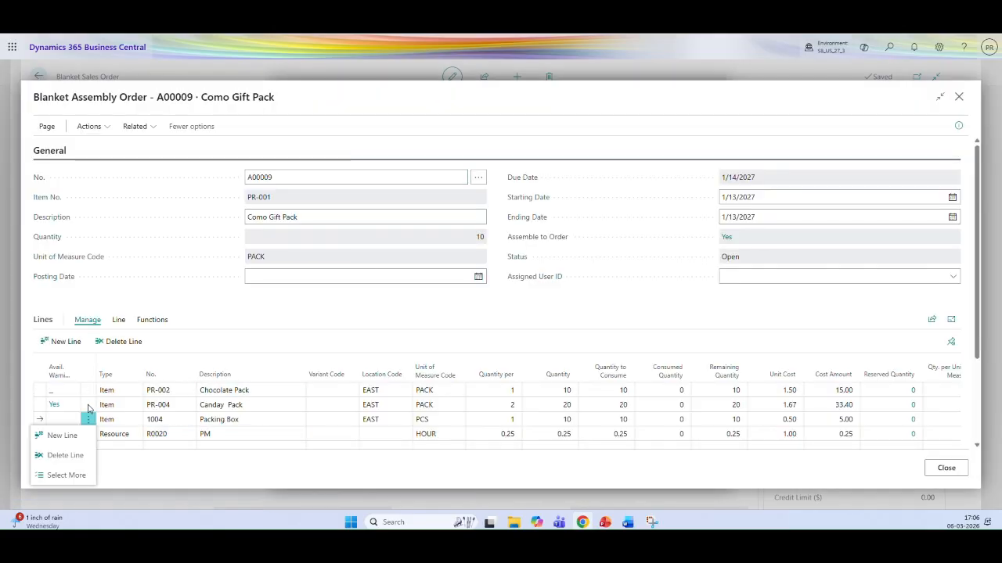
pyautogui.click(89, 407)
pyautogui.click(88, 404)
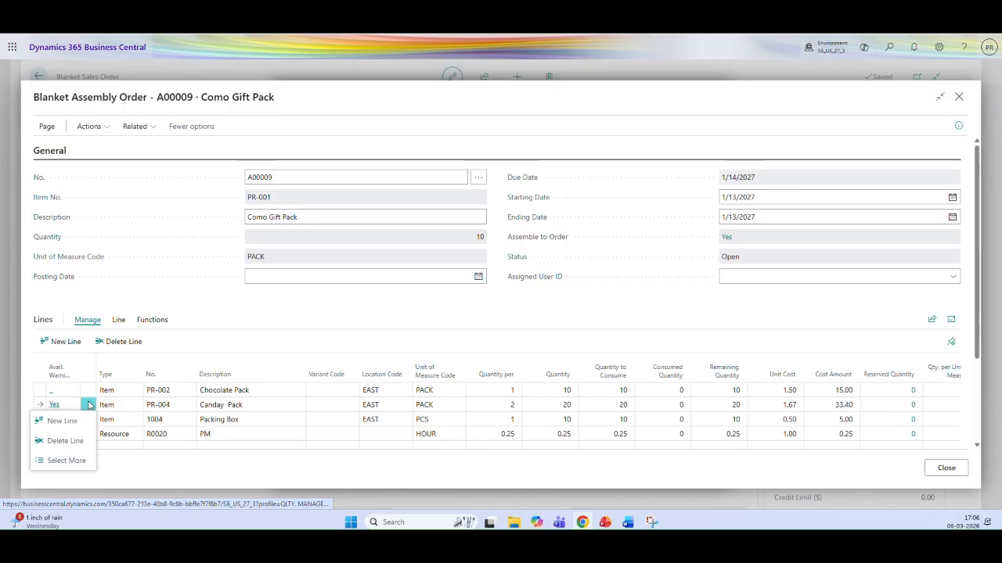
pyautogui.click(60, 441)
pyautogui.click(549, 308)
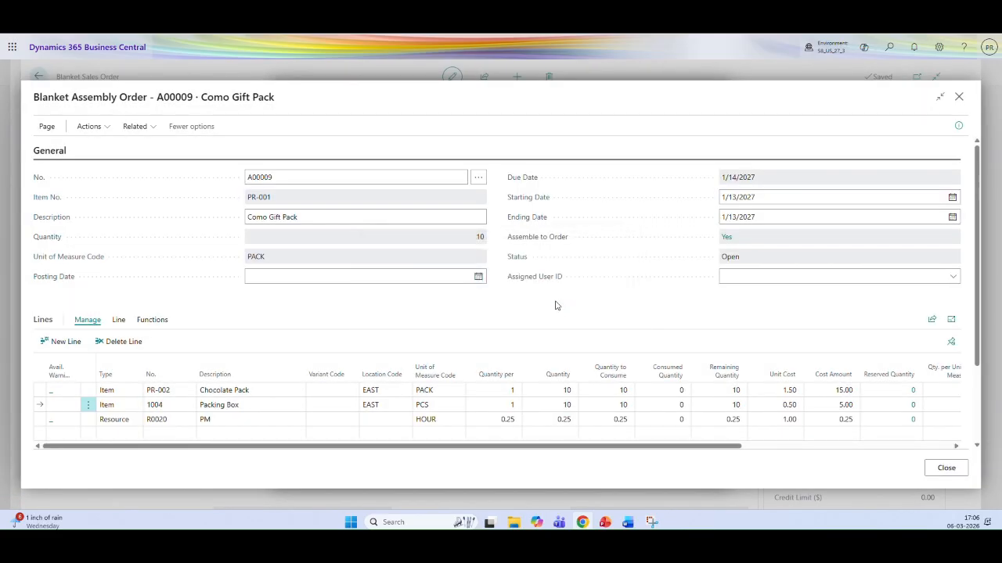
pyautogui.click(944, 470)
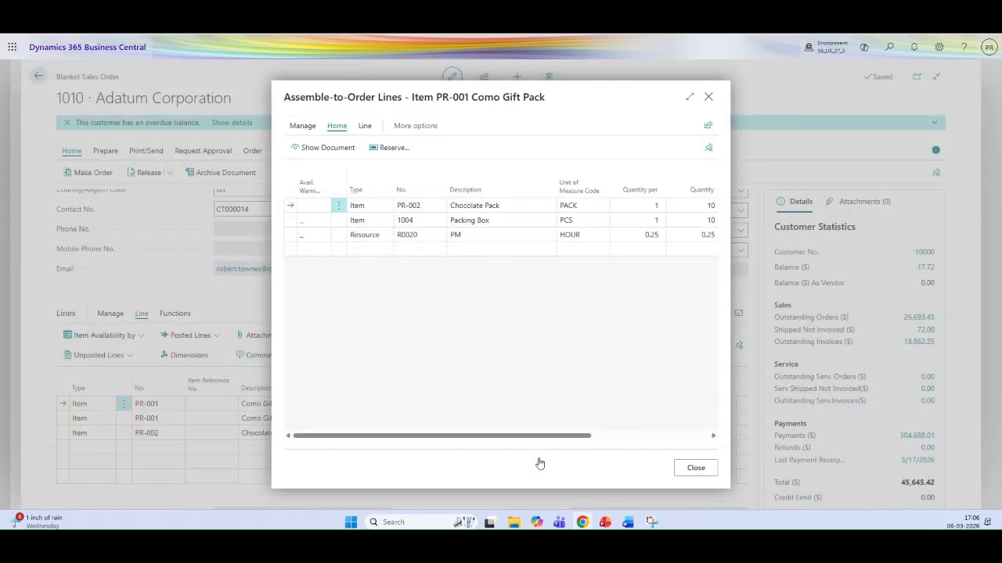
pyautogui.click(695, 467)
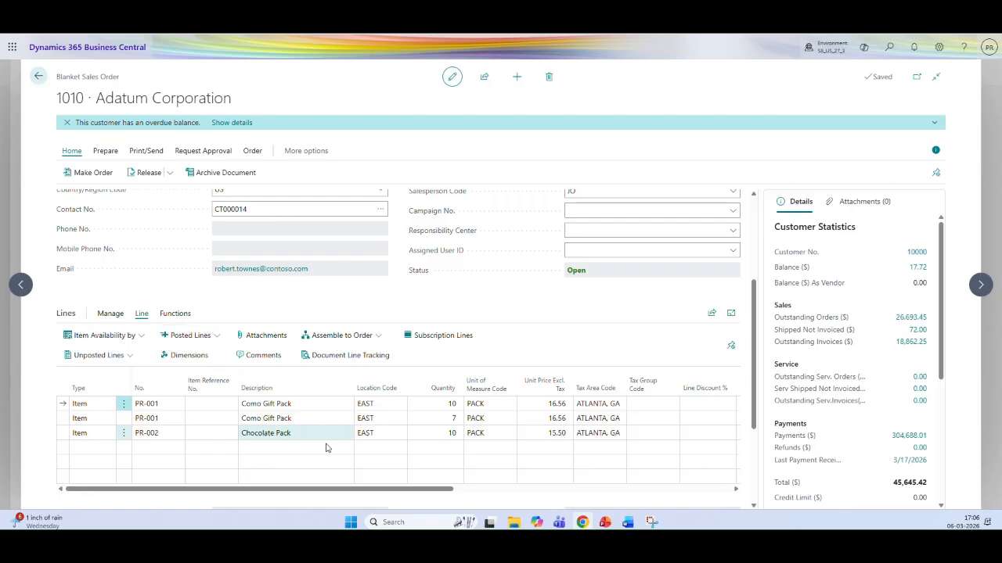
# Check the lines' quantities to ship and to assemble, and make a sales order from the blanket sales order
pyautogui.moveTo(308, 488); pyautogui.dragTo(471, 507)
pyautogui.click(601, 404)
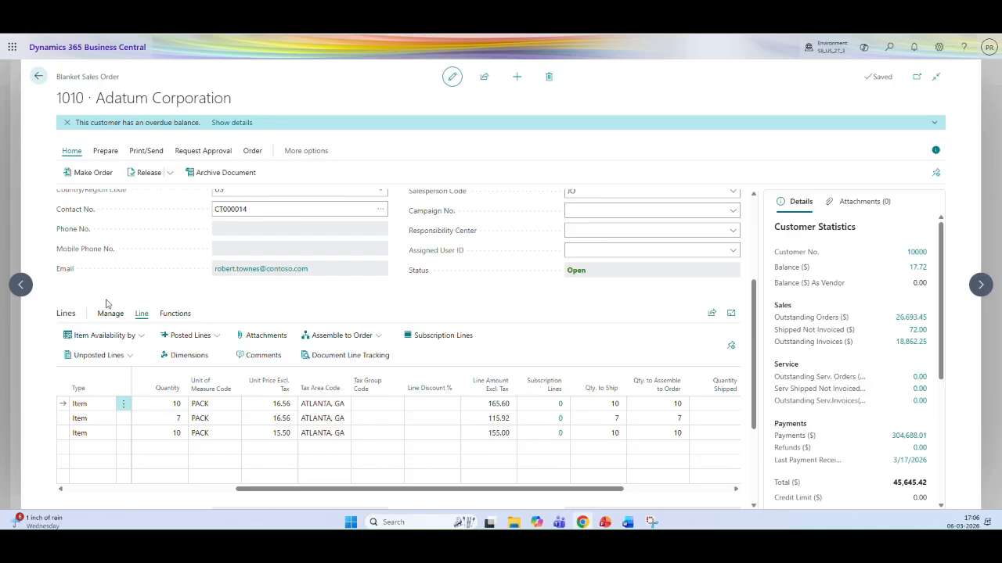
pyautogui.click(101, 172)
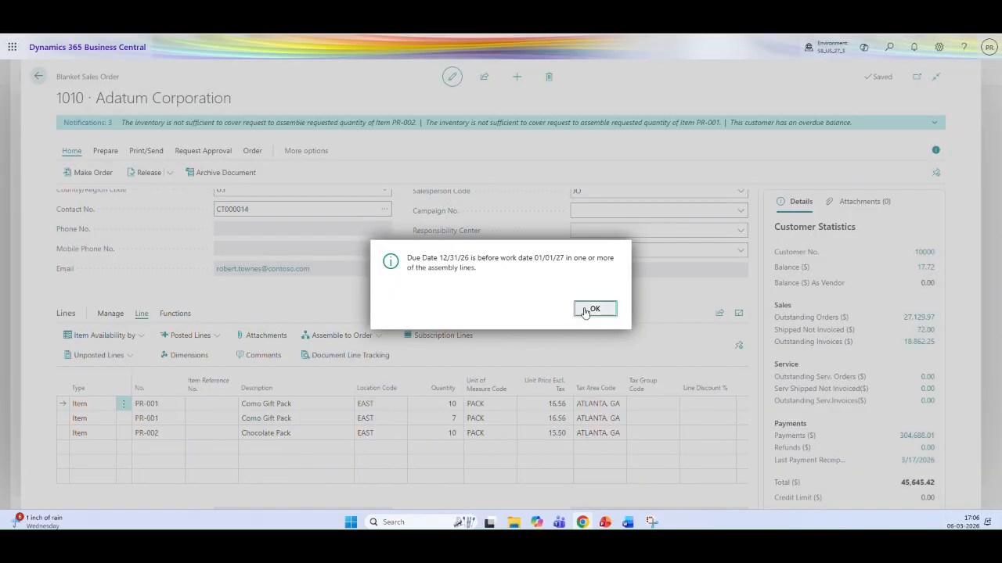
pyautogui.click(594, 309)
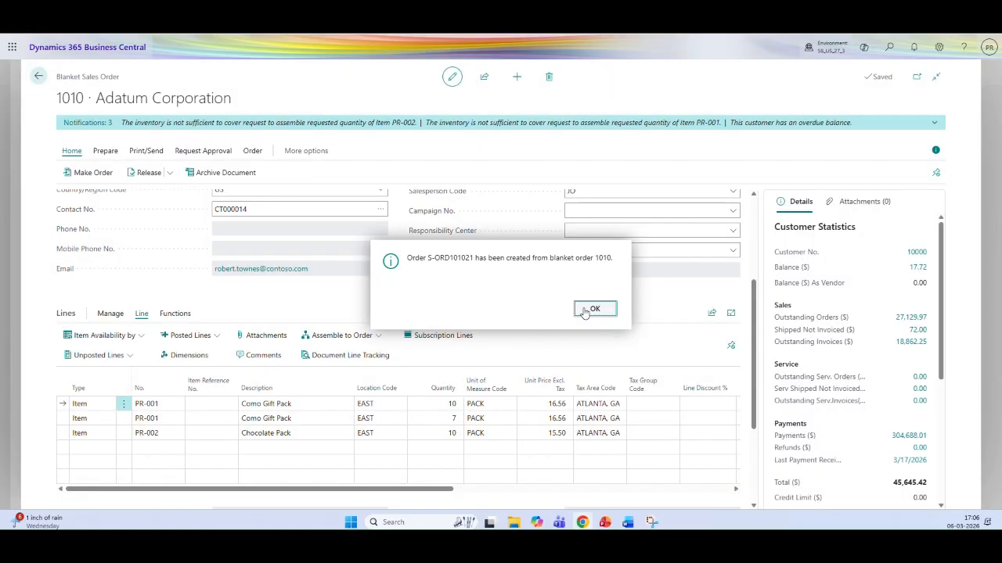
pyautogui.click(584, 311)
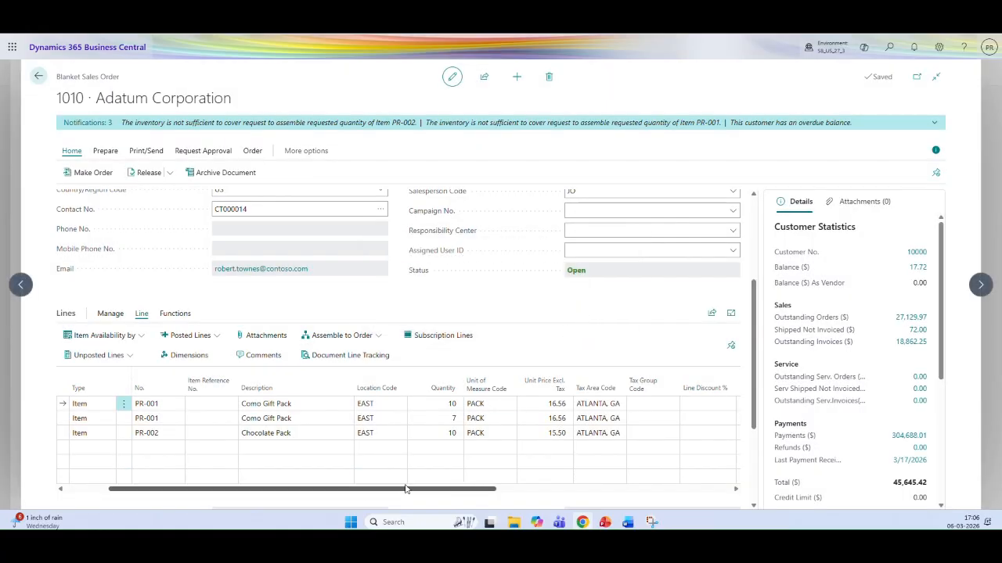
# Check the blanket order lines' quantities and open the sales order from the first PR-001 line's unposted order lines
pyautogui.moveTo(406, 489); pyautogui.dragTo(521, 489)
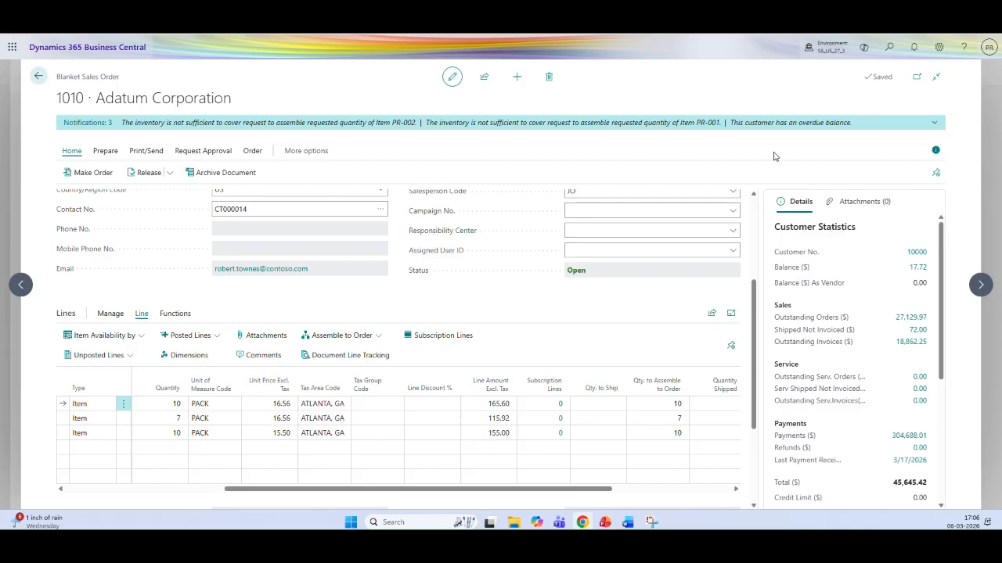
pyautogui.click(128, 358)
pyautogui.click(84, 377)
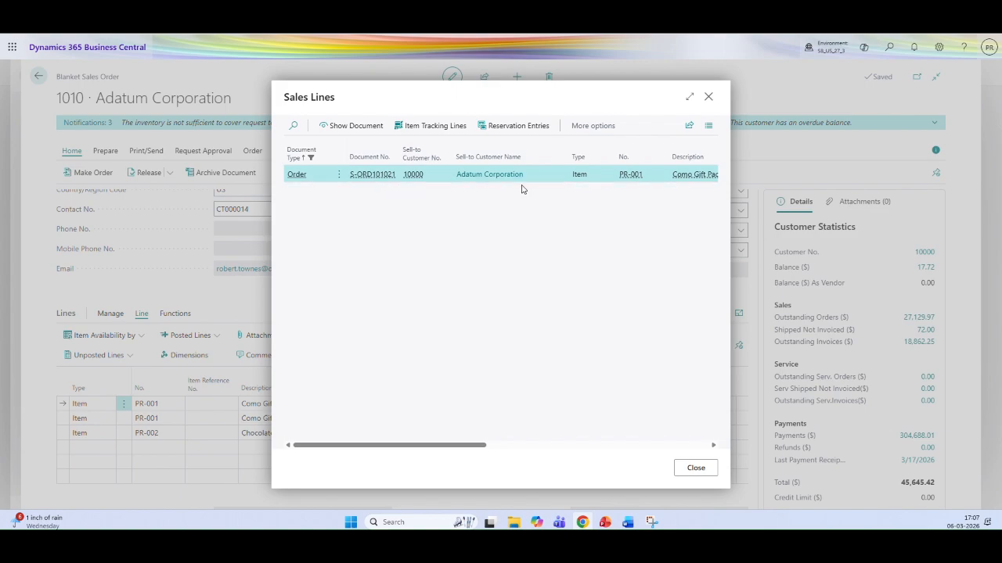
pyautogui.moveTo(358, 177)
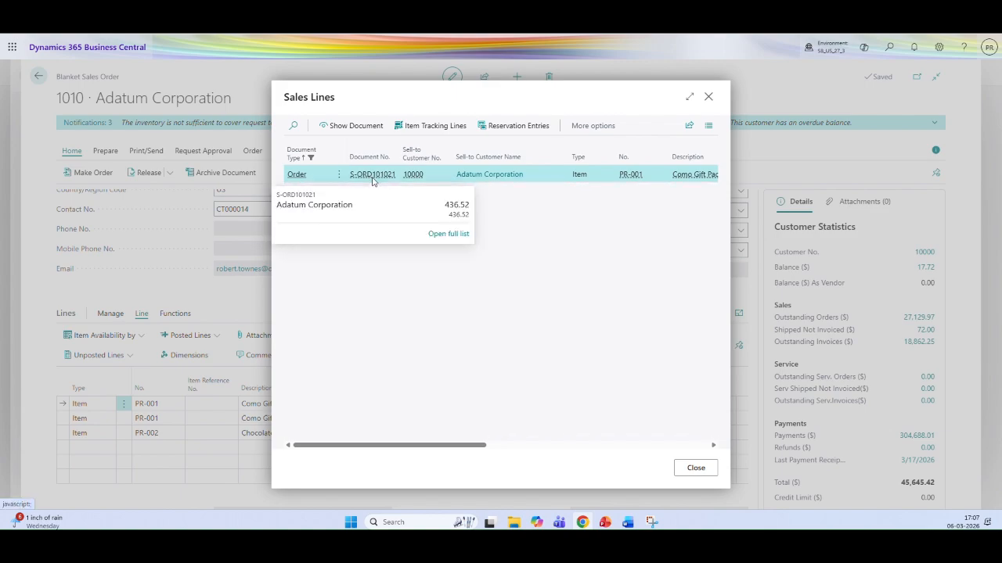
pyautogui.click(346, 127)
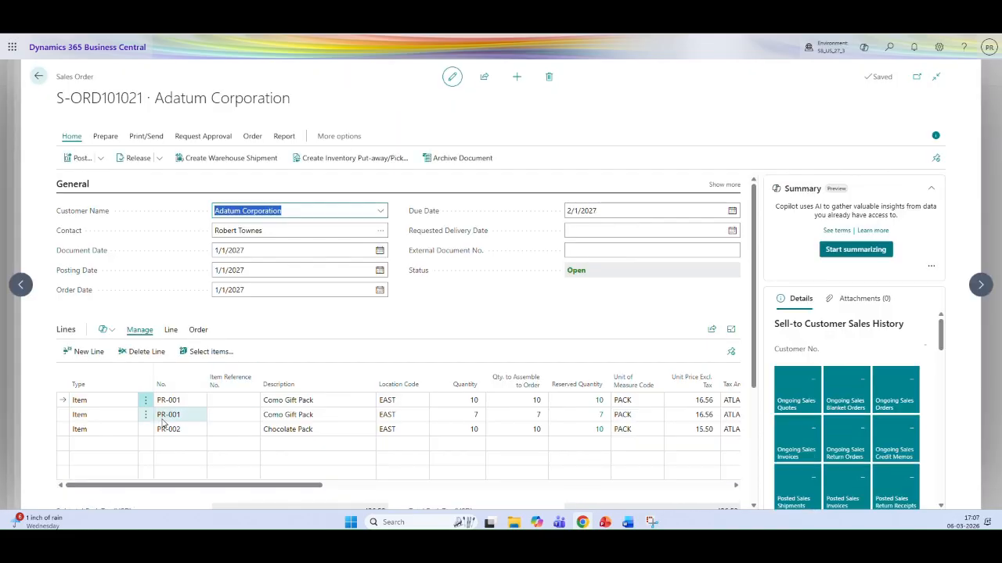
# Set the tax group code to NONTAXABLE on both PR-001 lines and the PR-002 line of the sales order
pyautogui.moveTo(239, 501); pyautogui.dragTo(370, 510)
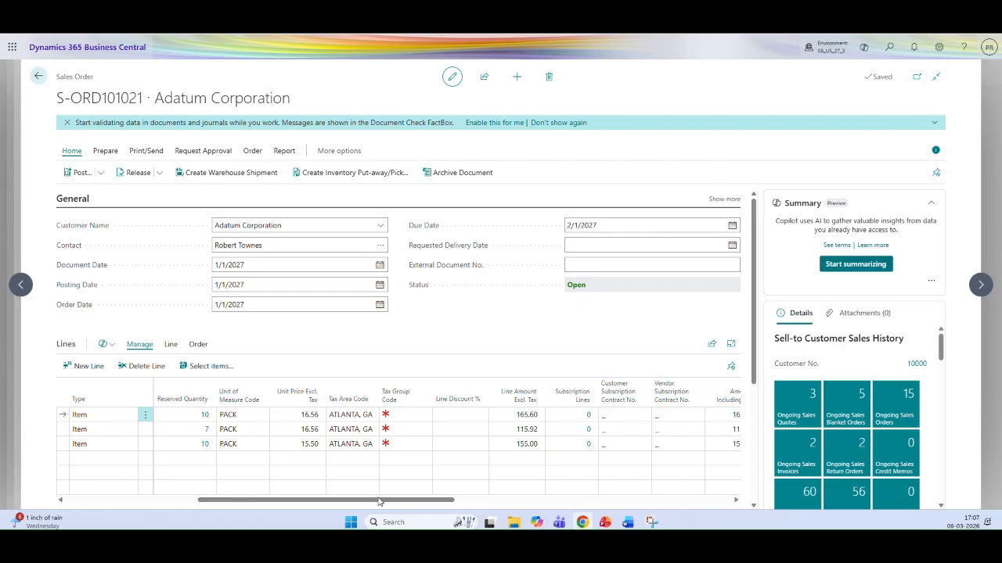
pyautogui.click(398, 413)
pyautogui.write('N')
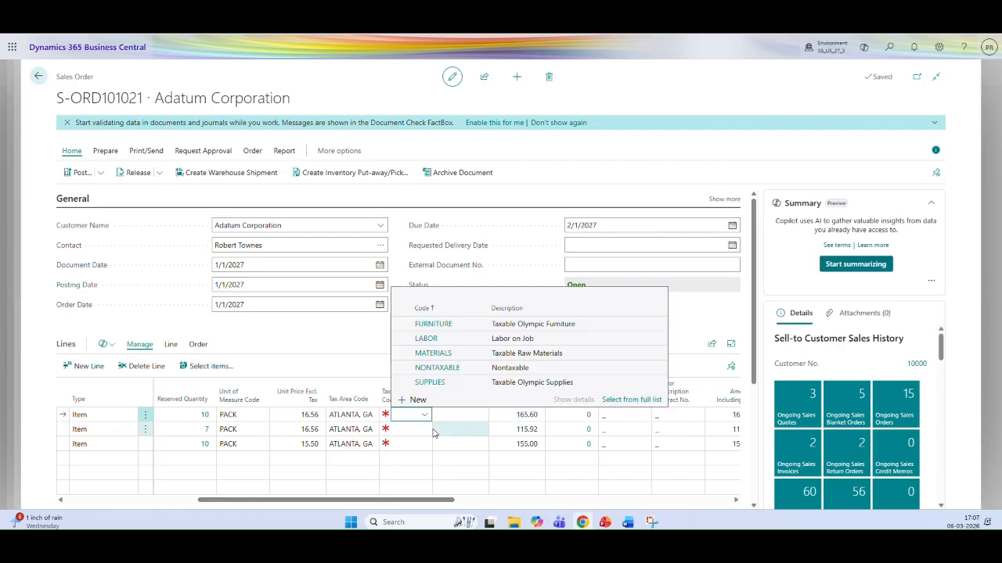
pyautogui.press('Tab')
pyautogui.click(395, 429)
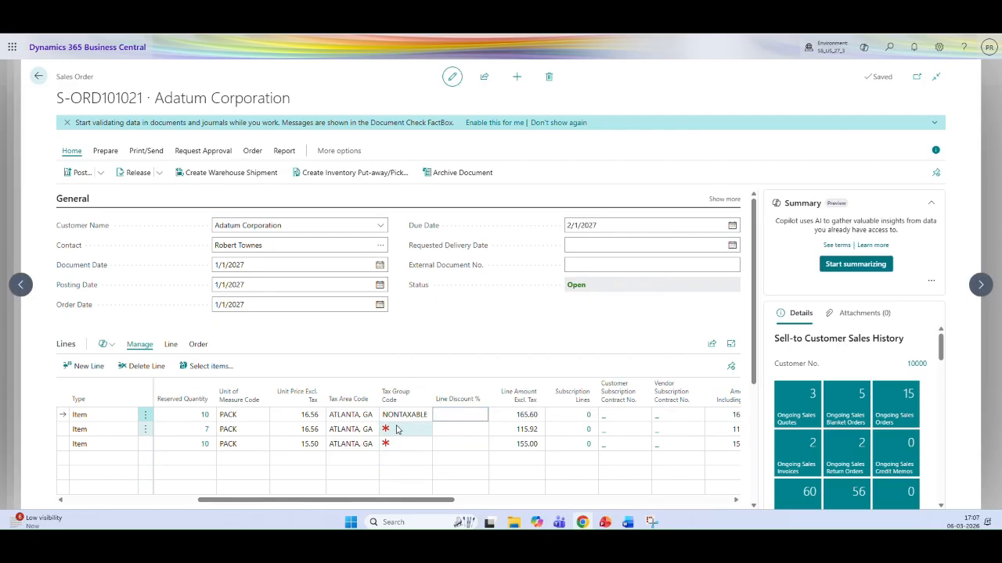
pyautogui.write('N')
pyautogui.press('Tab')
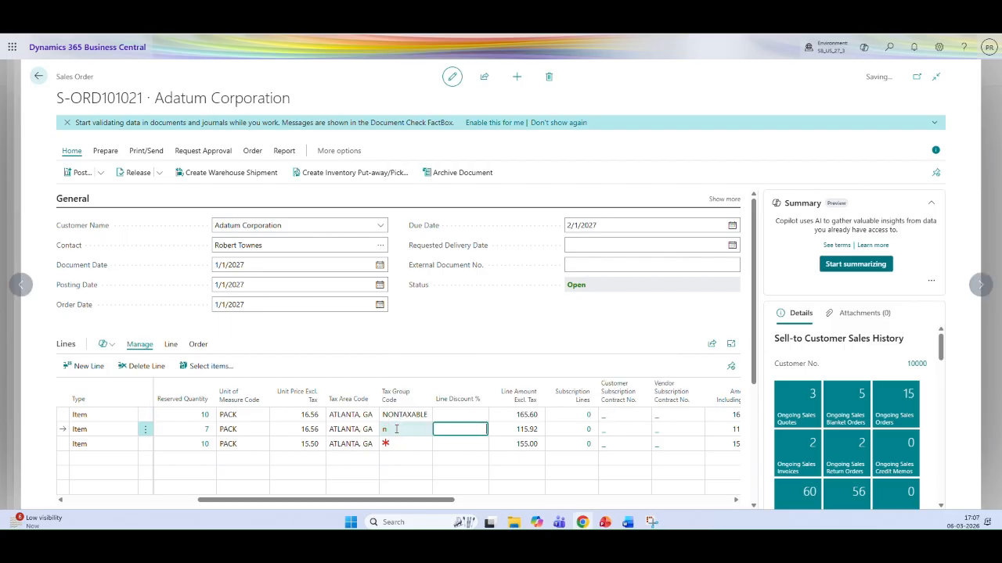
pyautogui.click(396, 444)
pyautogui.write('NONTAXABLE')
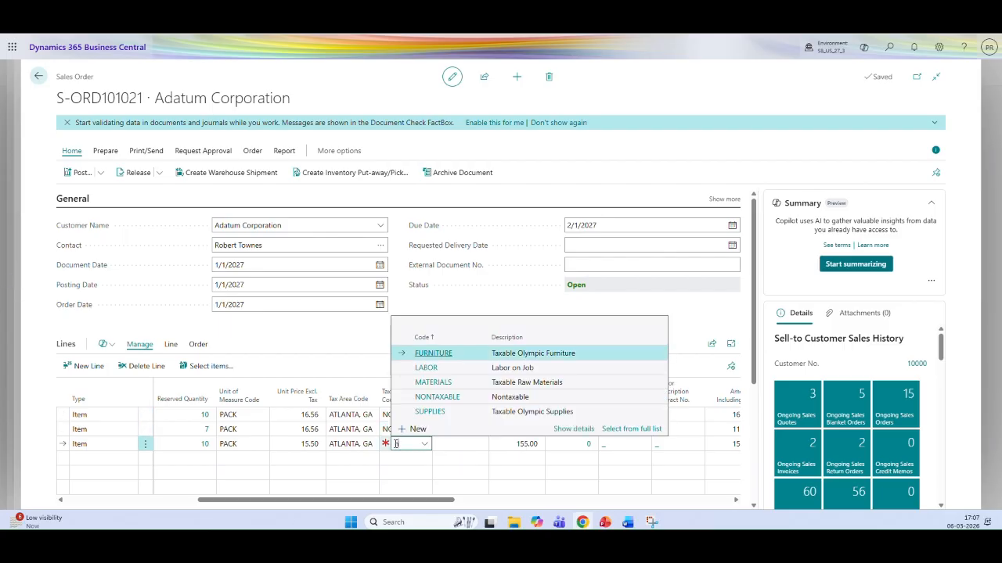
pyautogui.press('Tab')
# Review the assembly order behind the first PR-001 line, including its assemble-to-order link and components, and return to the sales order
pyautogui.click(252, 414)
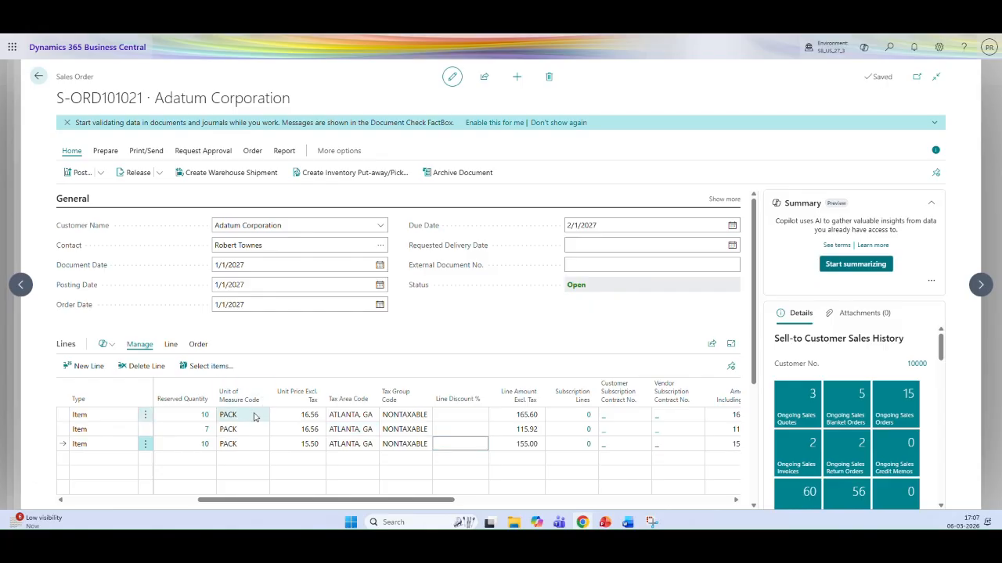
pyautogui.moveTo(273, 499); pyautogui.dragTo(238, 508)
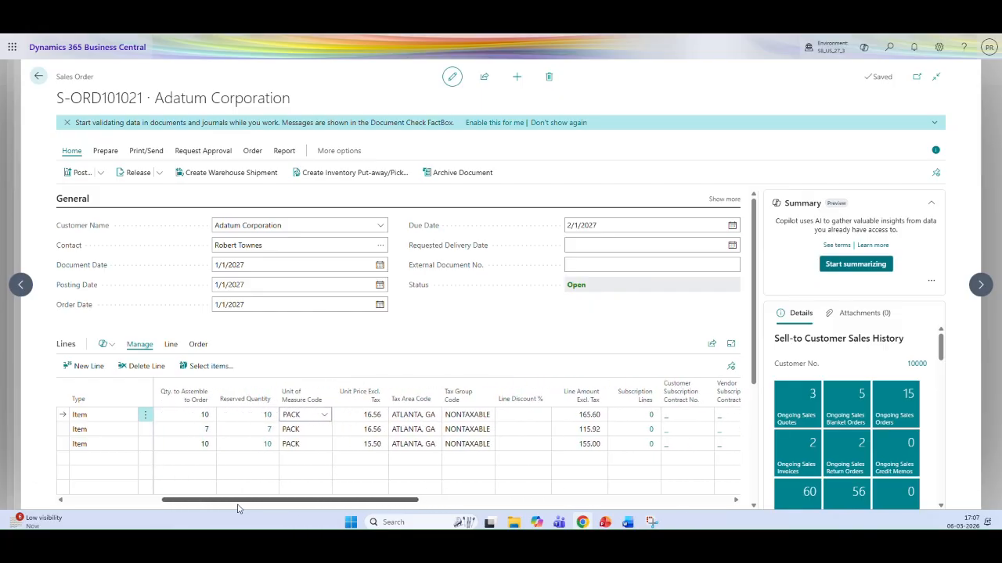
pyautogui.click(171, 344)
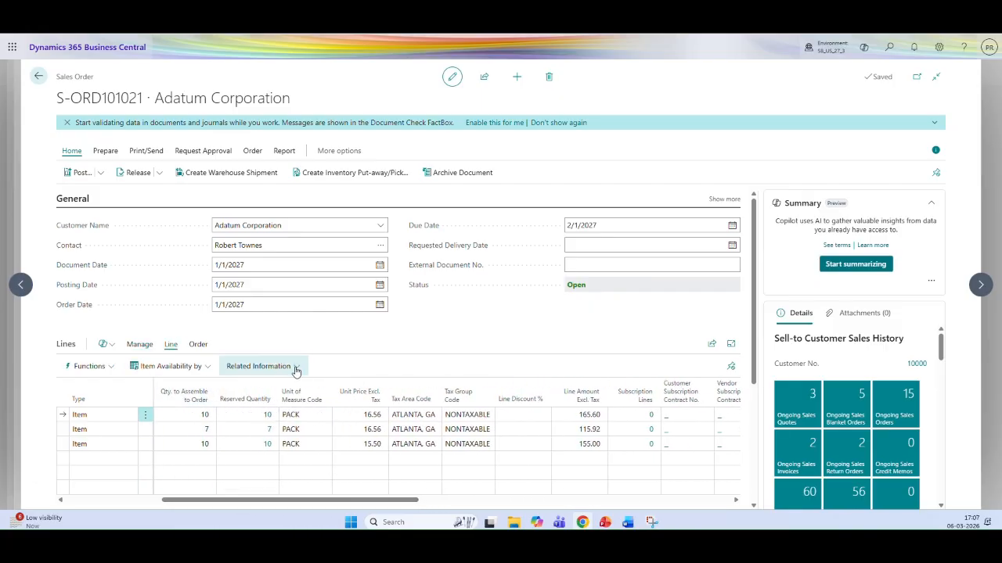
pyautogui.click(296, 371)
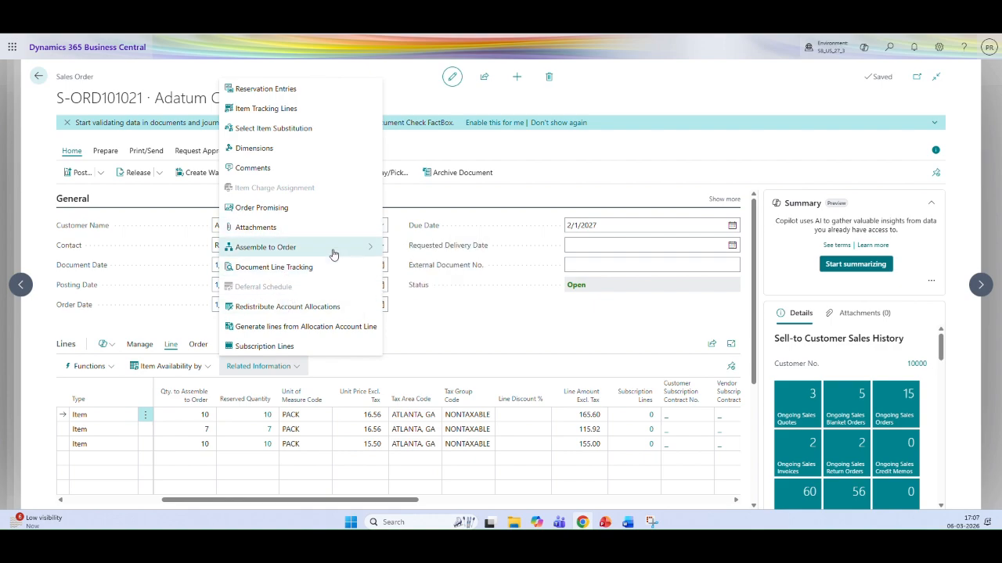
pyautogui.click(432, 249)
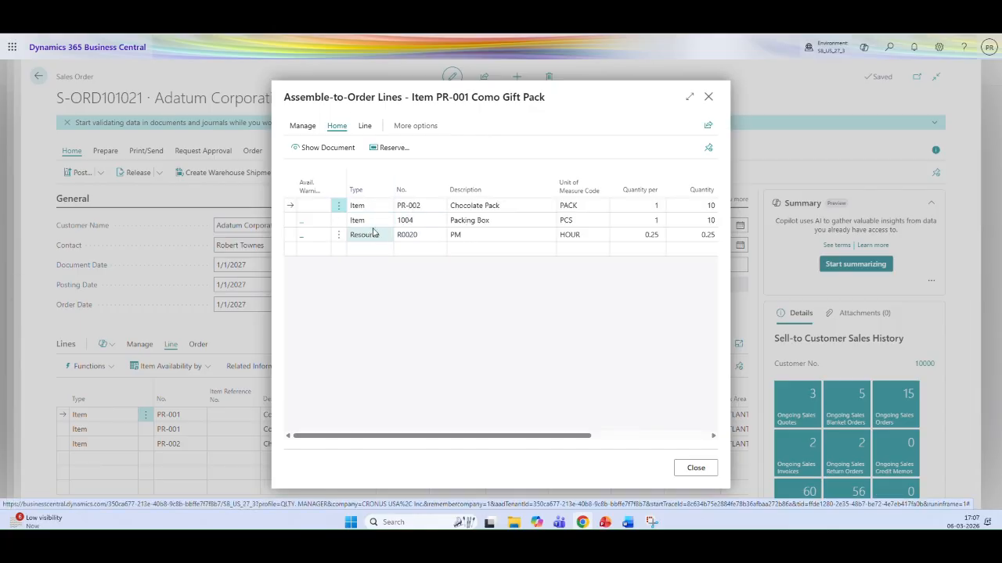
pyautogui.click(327, 147)
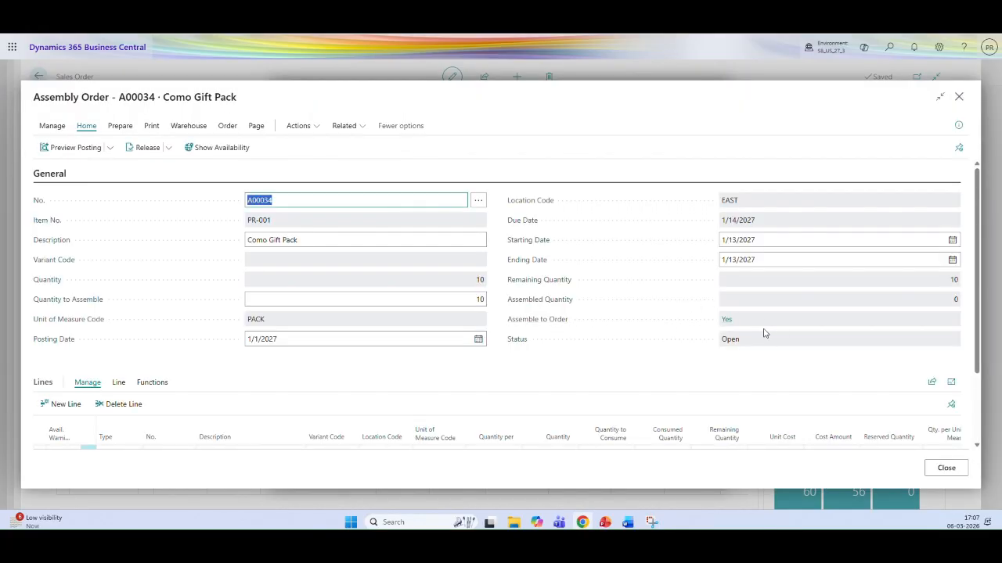
pyautogui.click(726, 322)
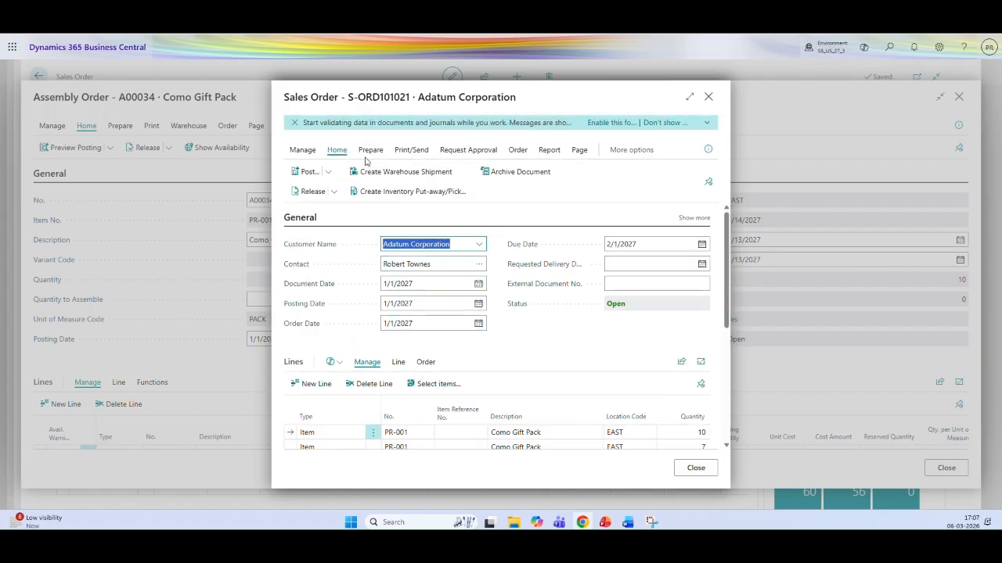
pyautogui.click(708, 97)
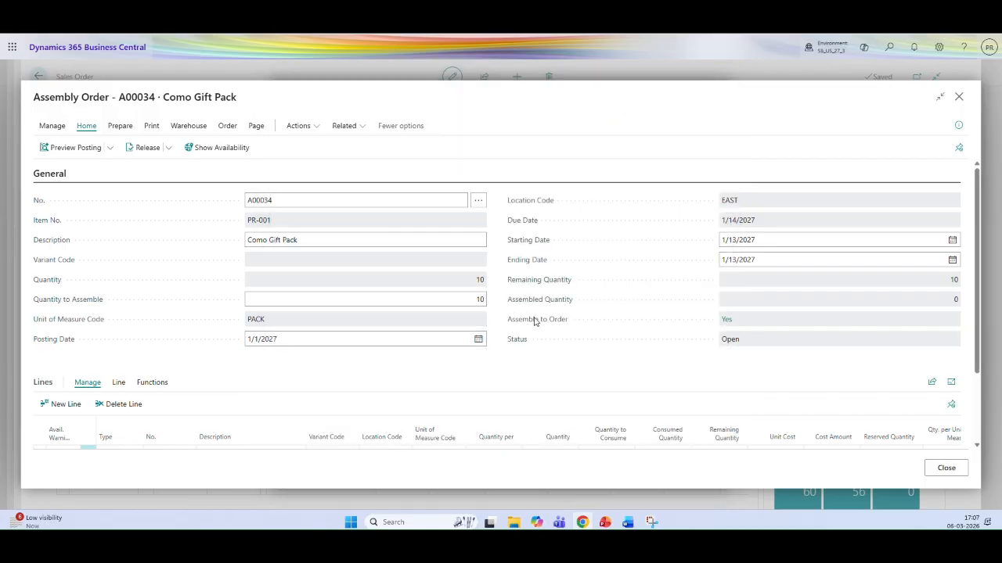
pyautogui.scroll(-2, 978, 227)
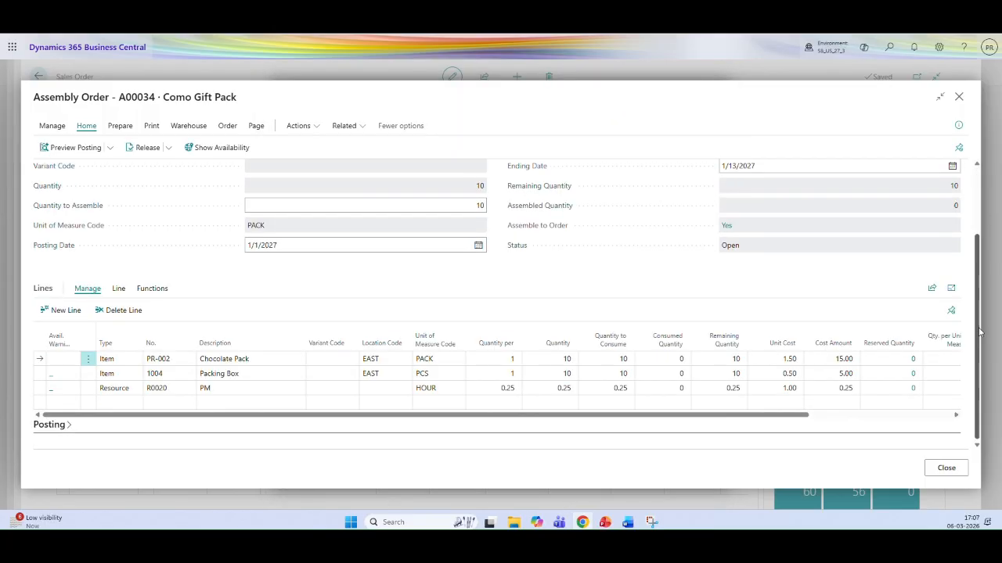
pyautogui.press('Escape')
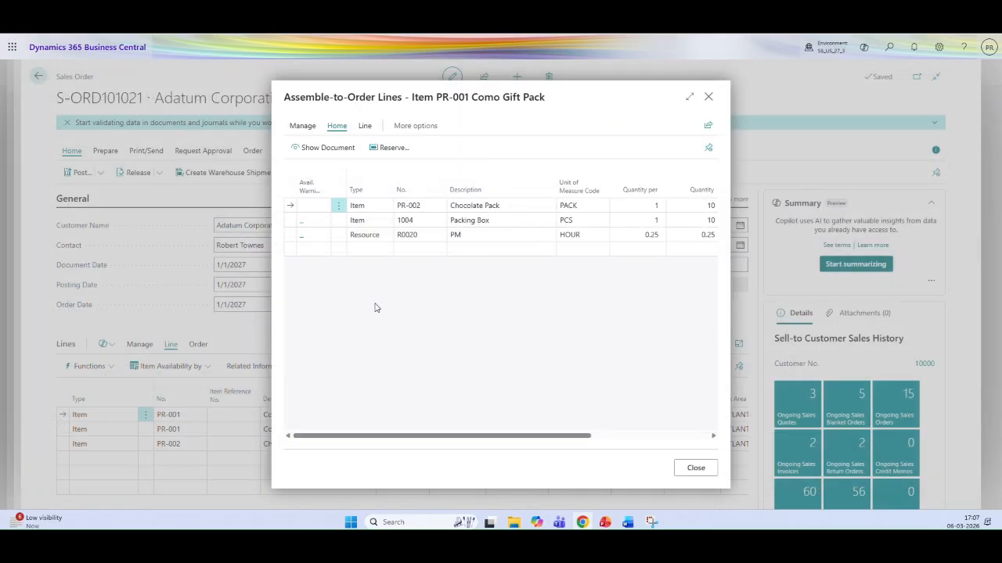
pyautogui.press('Escape')
# Review the assemble-to-order lines of the second PR-001 Como Gift Pack line, then return to the sales order
pyautogui.click(235, 430)
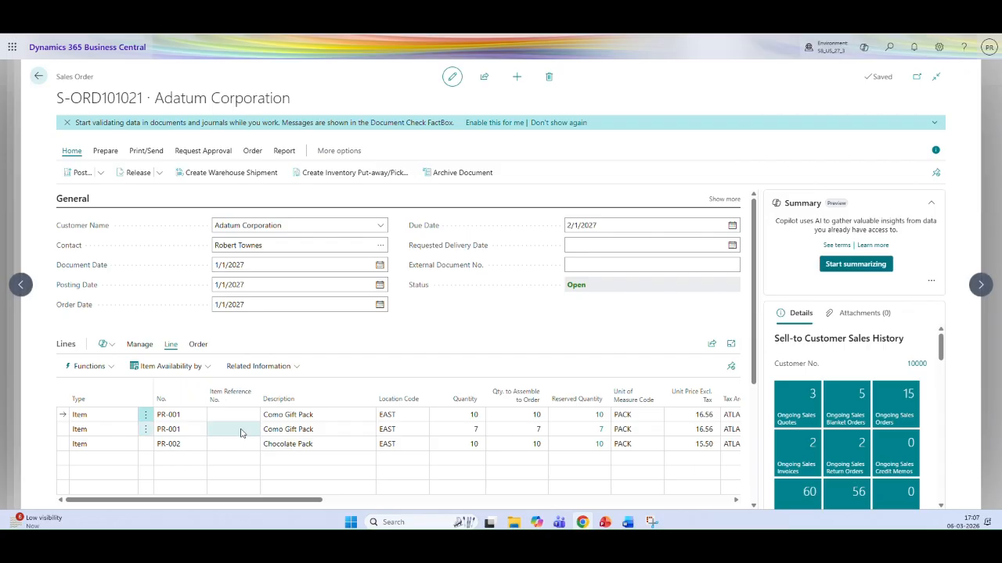
pyautogui.click(295, 367)
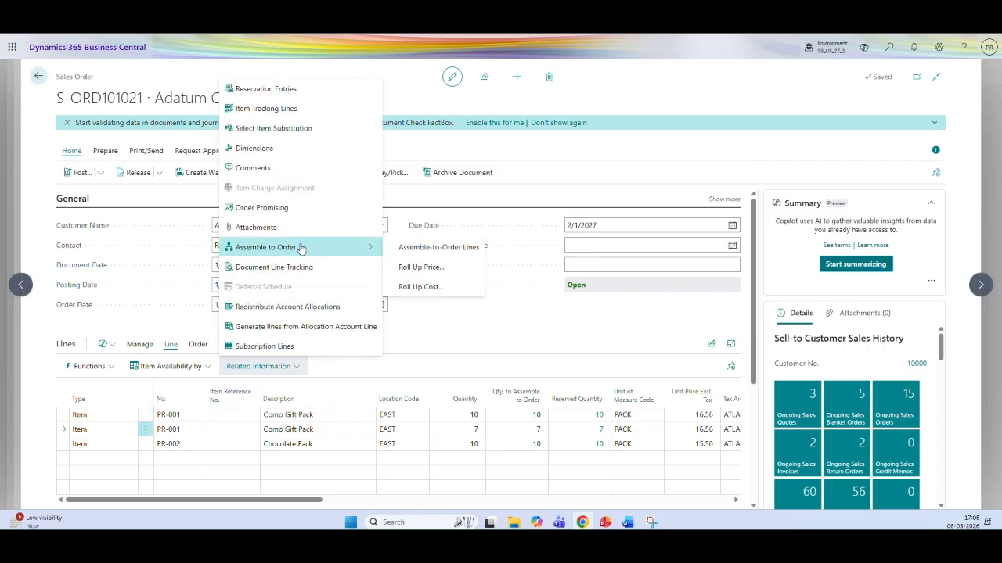
pyautogui.click(408, 253)
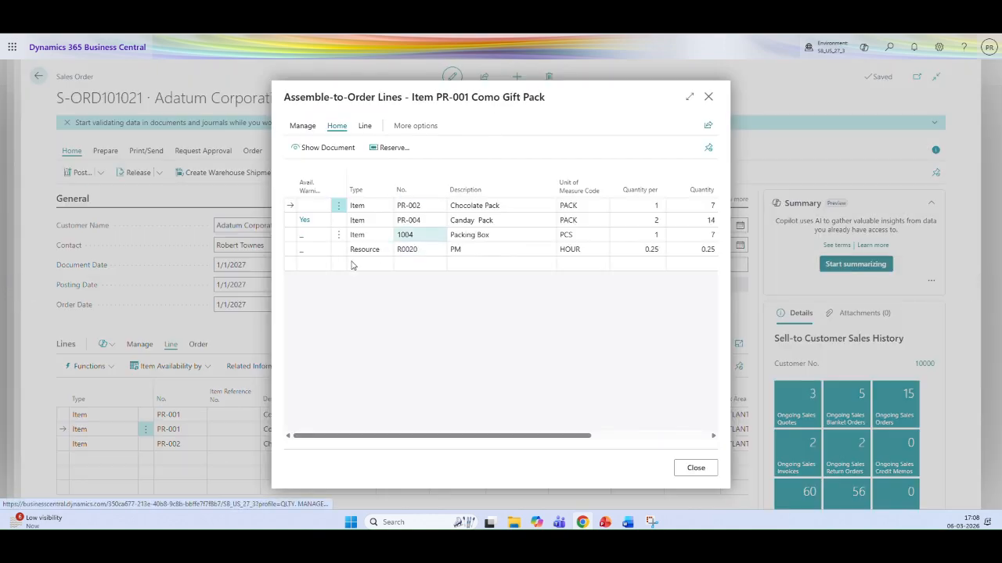
pyautogui.click(710, 96)
# Review the assembly order linked to the PR-002 Chocolate Pack sales line, then return to the sales order
pyautogui.click(316, 446)
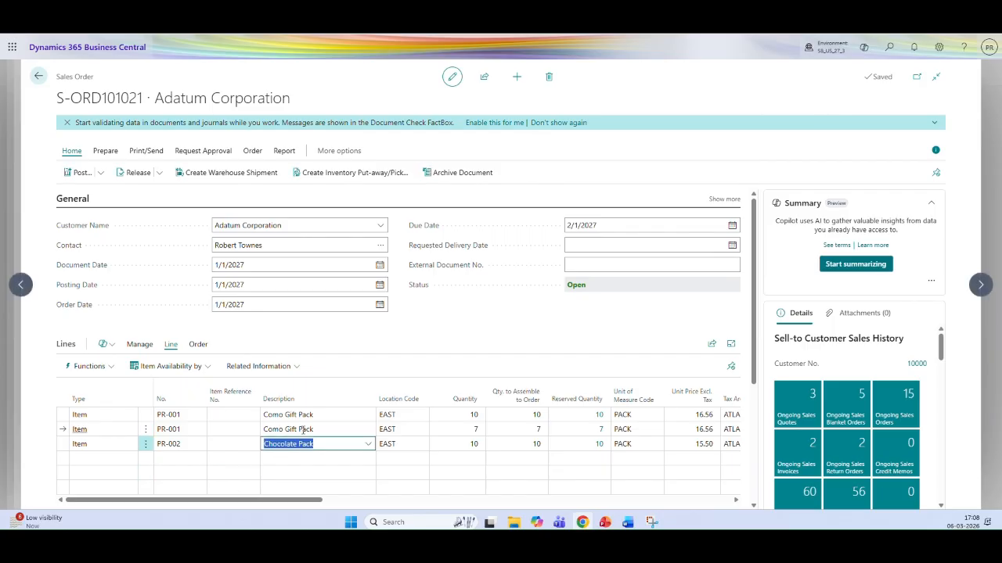
pyautogui.click(296, 367)
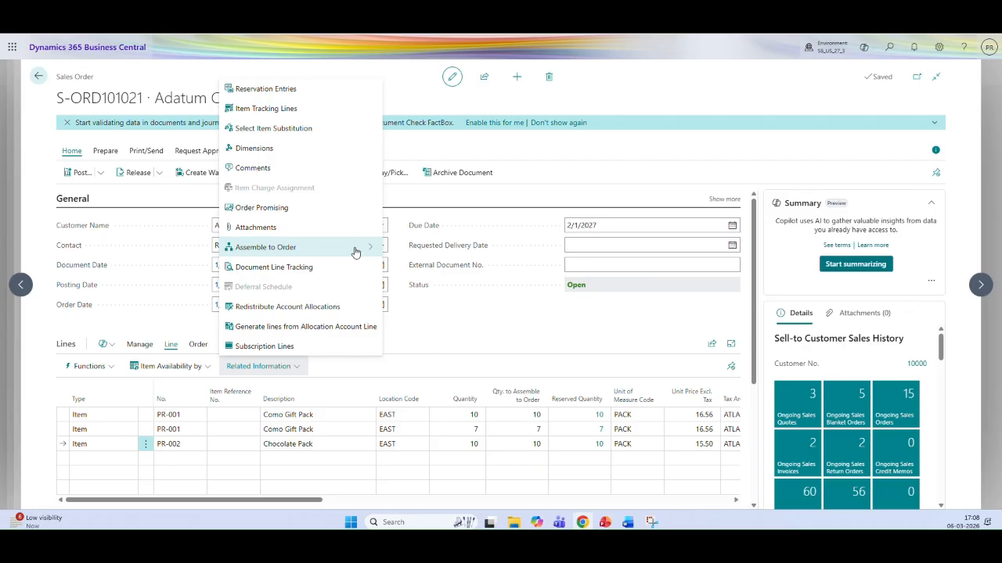
pyautogui.moveTo(355, 251)
pyautogui.click(419, 253)
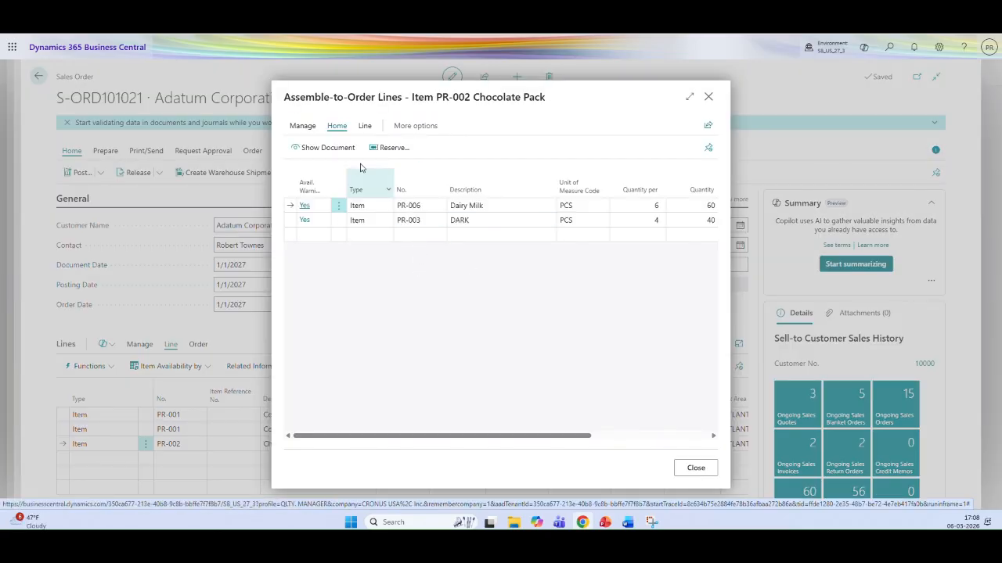
pyautogui.click(333, 147)
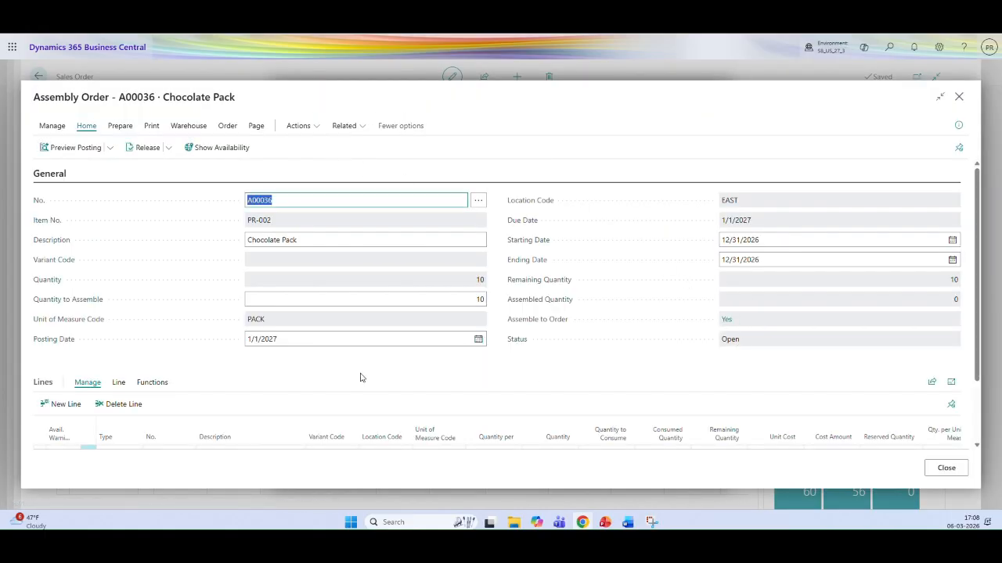
pyautogui.press('Escape')
pyautogui.press('Escape')
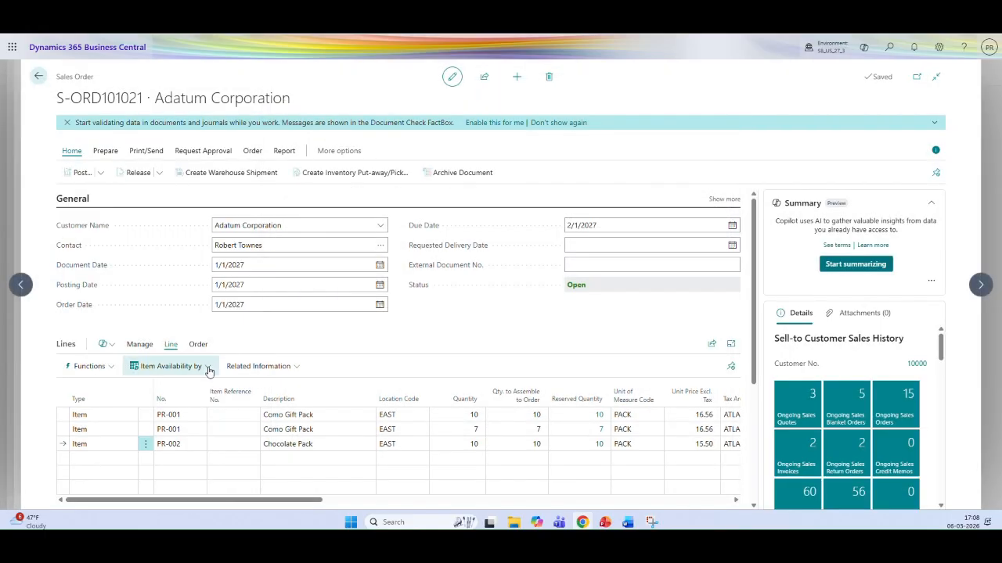
# Open the blanket order linked to the PR-002 sales order line and view its lines
pyautogui.click(199, 345)
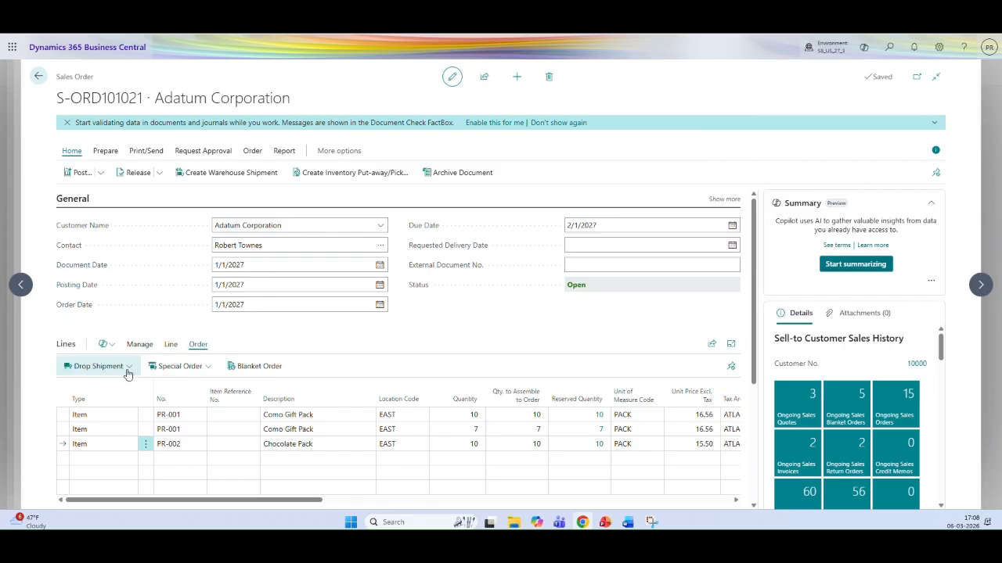
pyautogui.click(253, 367)
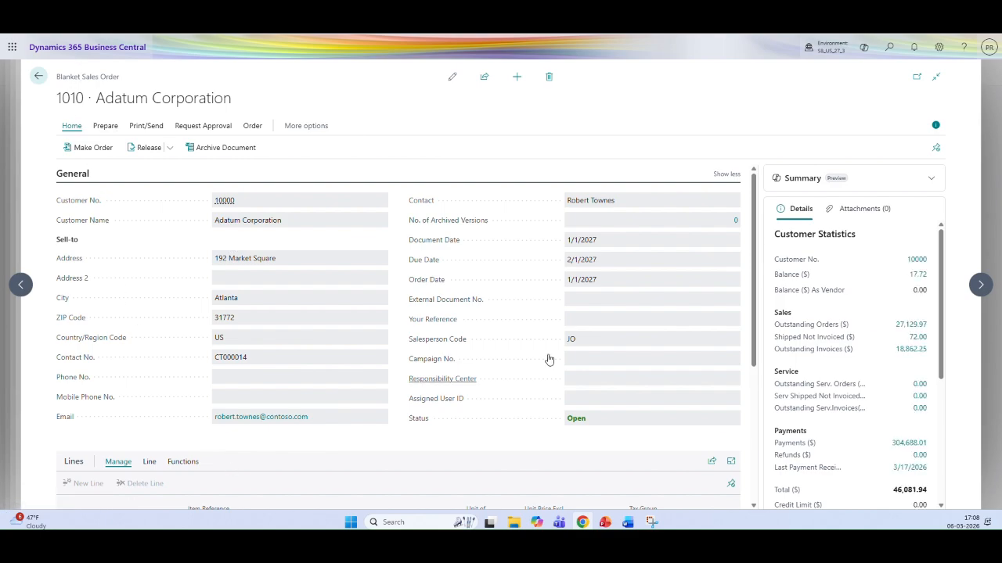
pyautogui.scroll(-1, 752, 309)
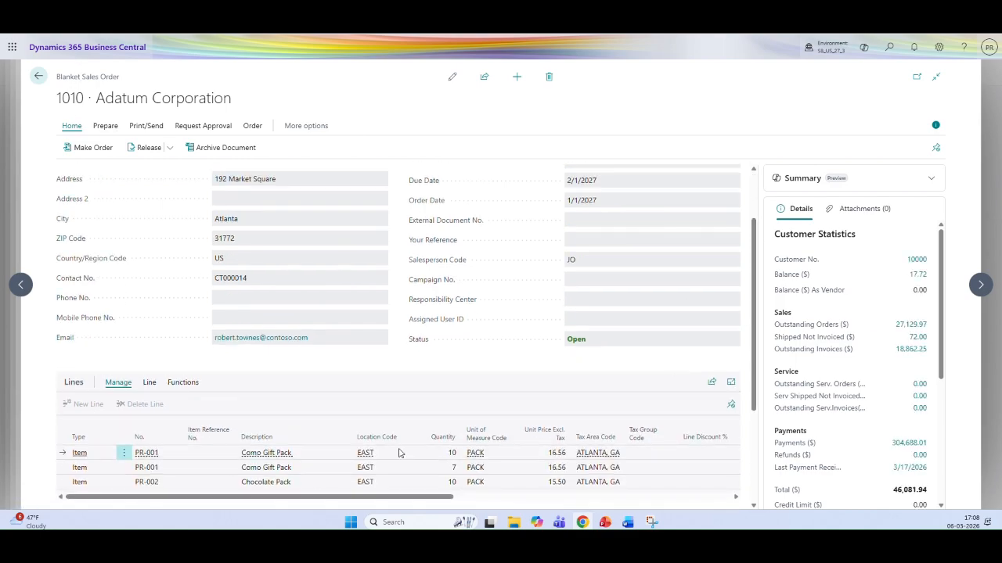
# Examine the blanket assembly order behind the blanket order's PR-002 Chocolate Pack line, including its consumption quantities, then return to the blanket order
pyautogui.click(178, 486)
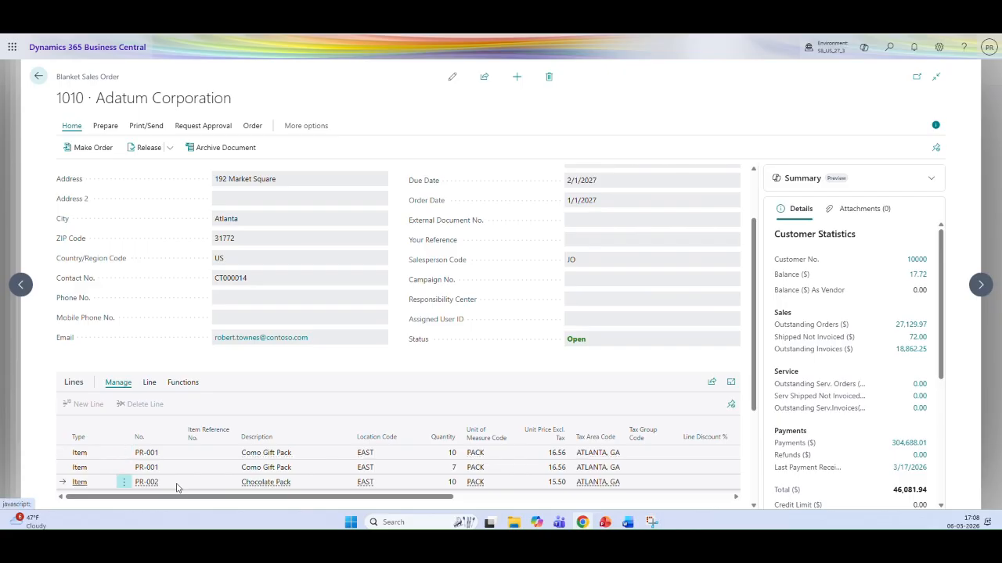
pyautogui.click(181, 383)
pyautogui.click(149, 384)
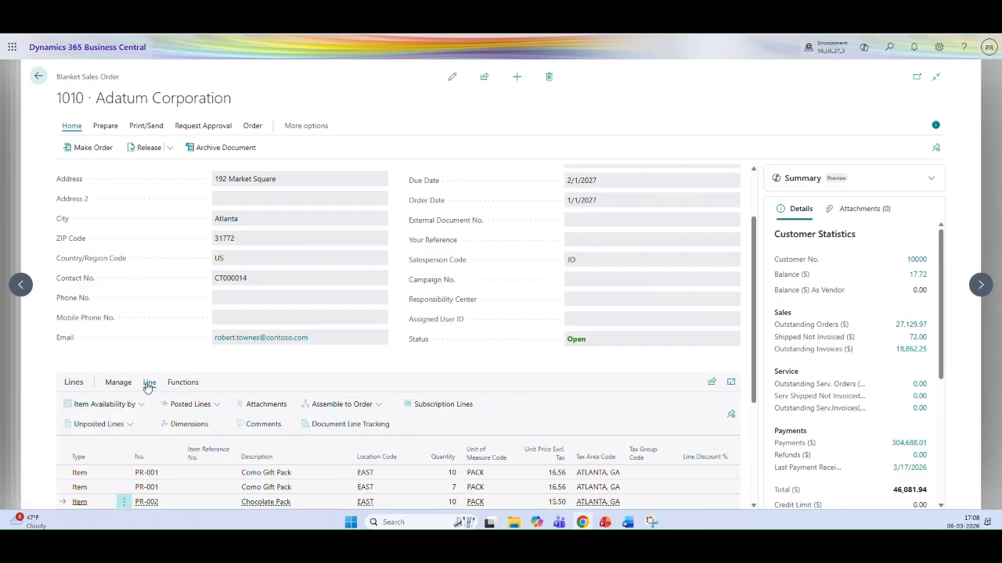
pyautogui.click(376, 407)
pyautogui.click(349, 425)
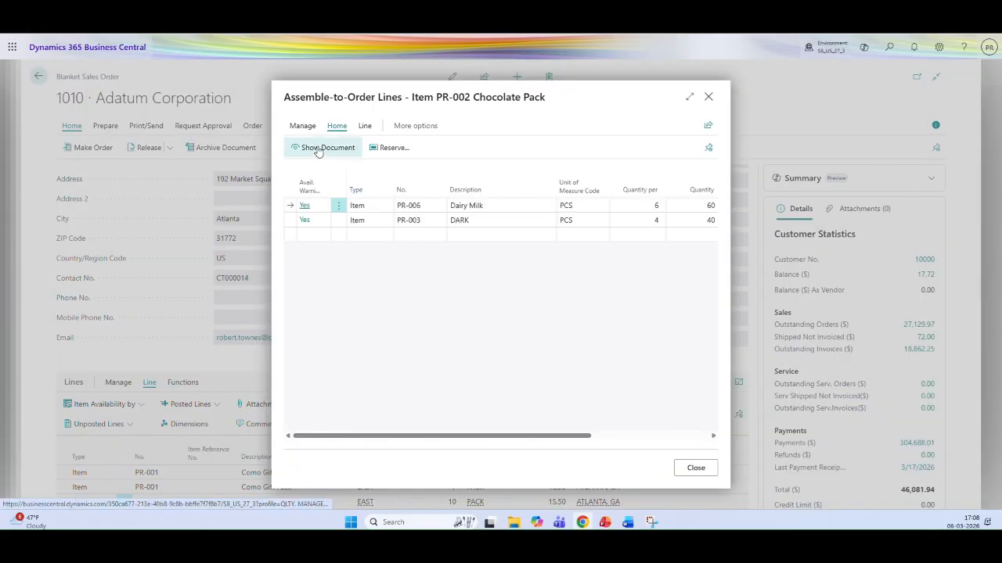
pyautogui.click(318, 148)
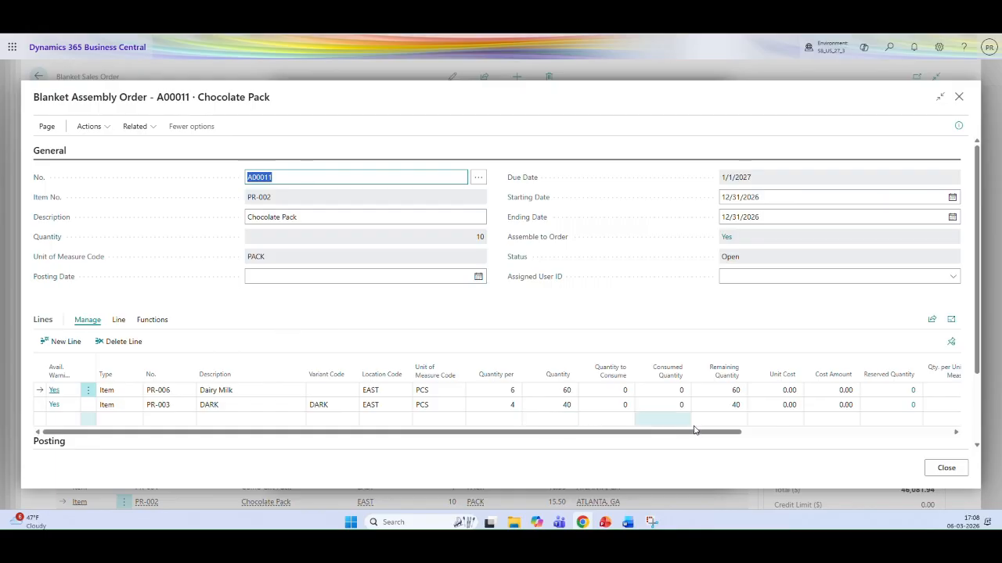
pyautogui.press('Escape')
pyautogui.press('Escape')
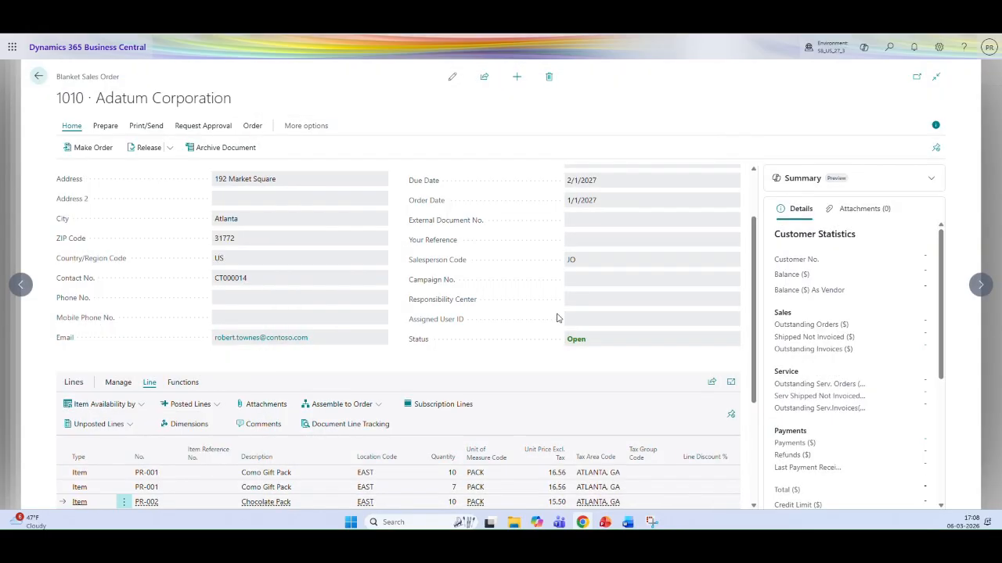
# Open the blanket assembly order behind the blanket sales order's PR-002 Chocolate Pack line from its assemble-to-order lines
pyautogui.click(379, 404)
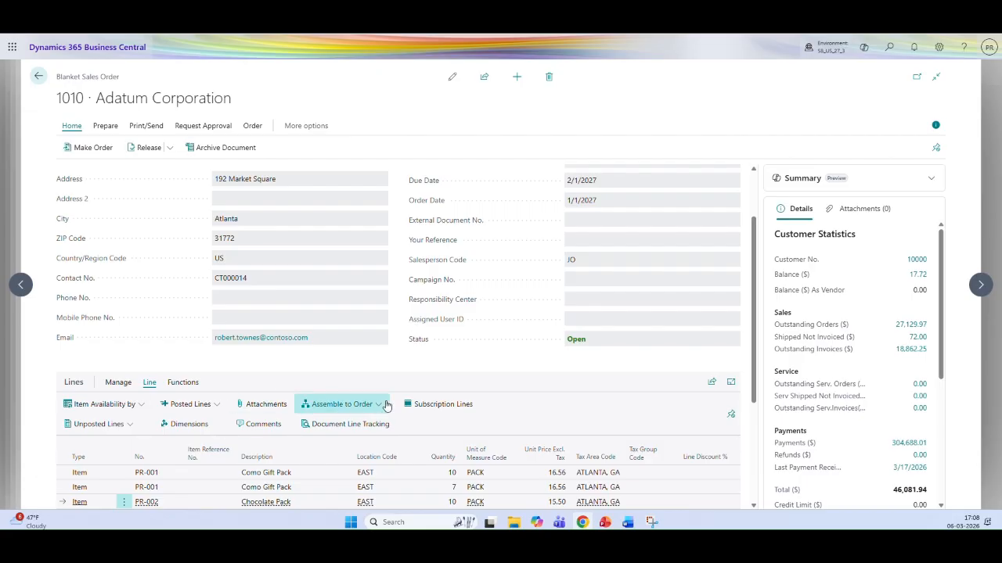
pyautogui.click(365, 425)
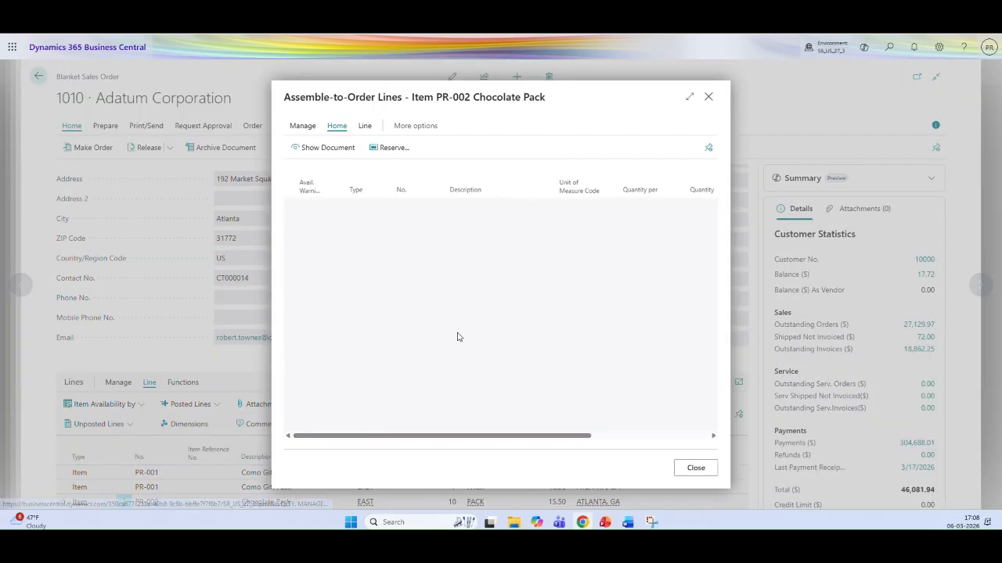
pyautogui.click(330, 148)
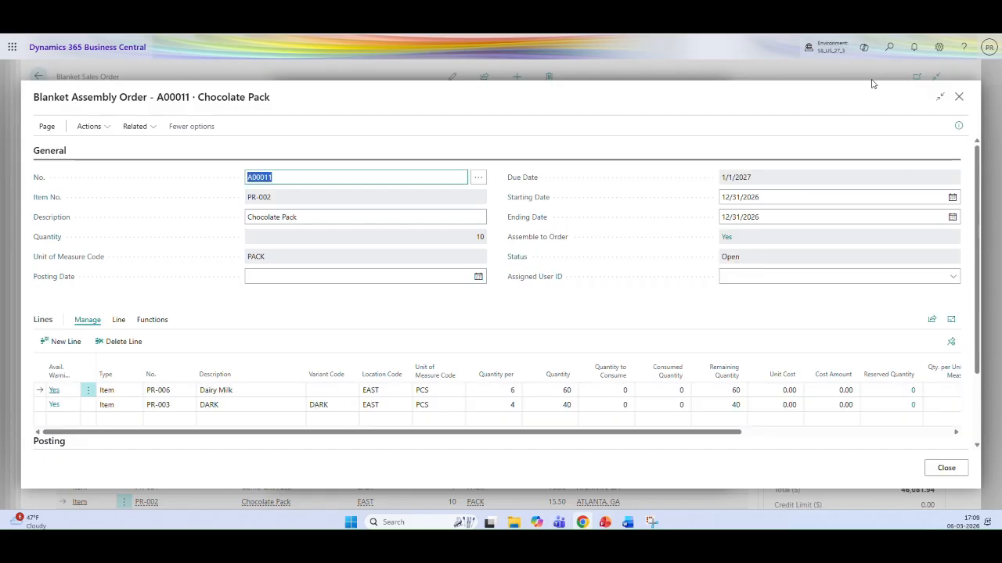
# Find the Chocolate Pack order A00011 in the Blanket Assembly Orders list and view it, then return to the sales order
pyautogui.click(891, 48)
pyautogui.write('Blanke')
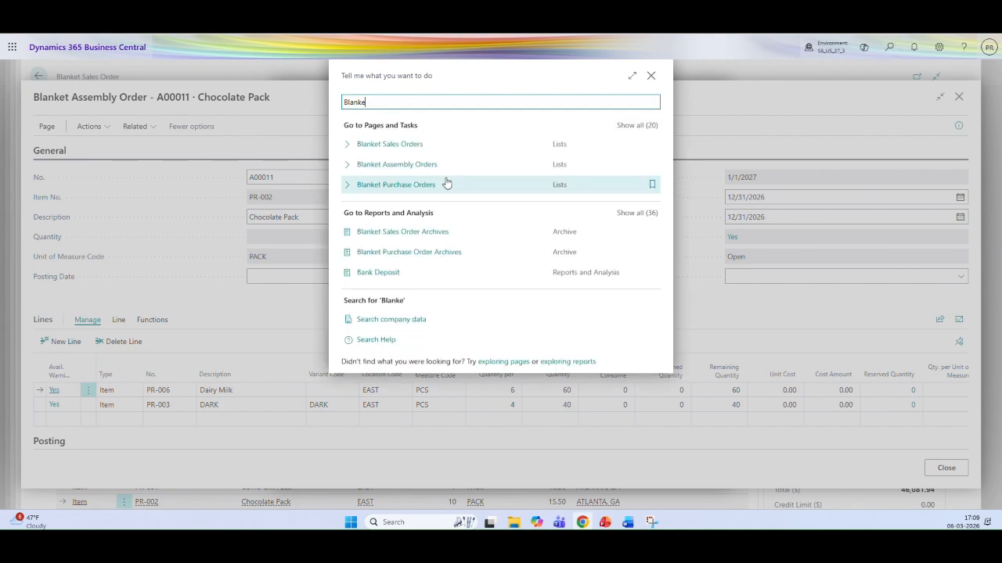
pyautogui.click(396, 164)
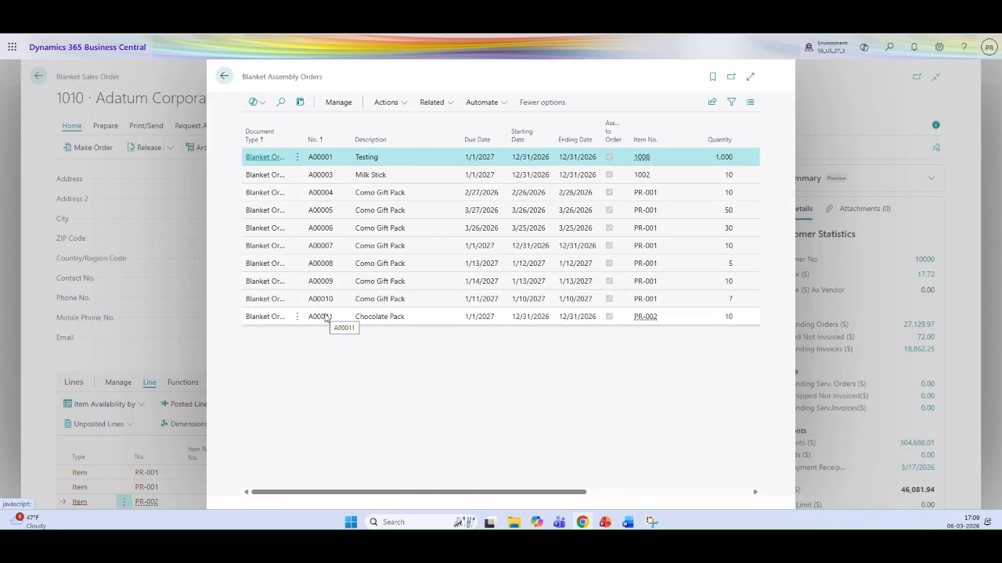
pyautogui.click(330, 310)
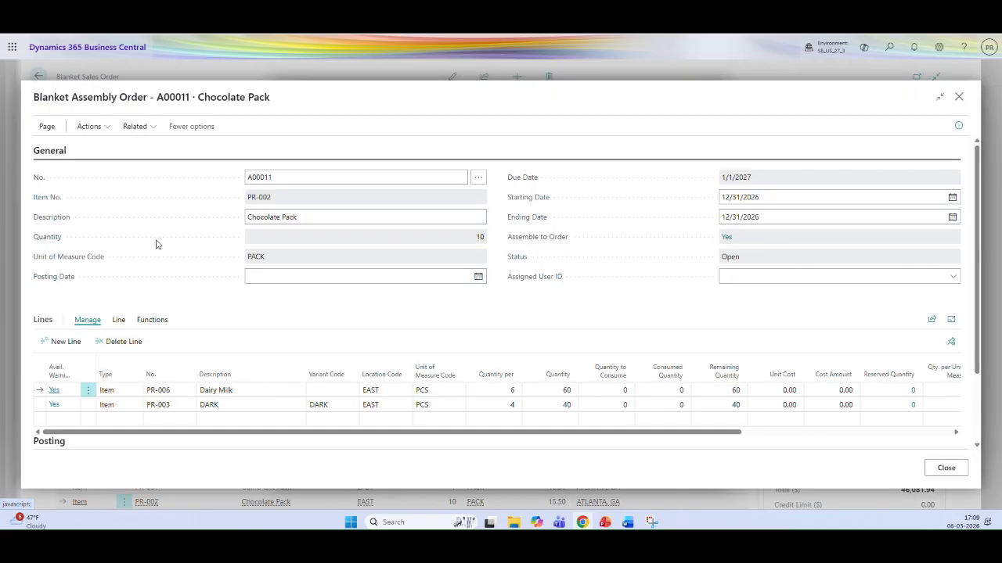
pyautogui.press('Escape')
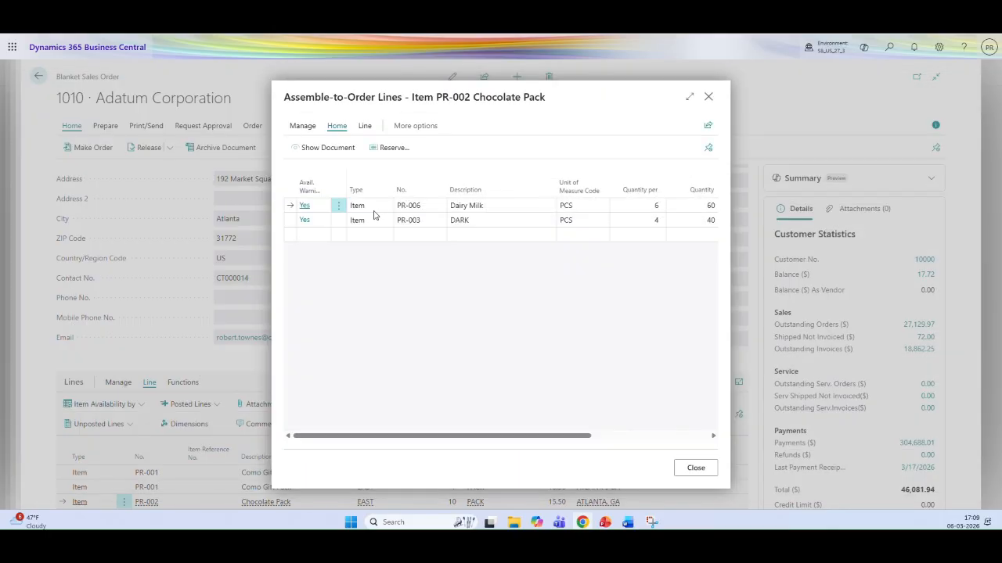
pyautogui.press('Escape')
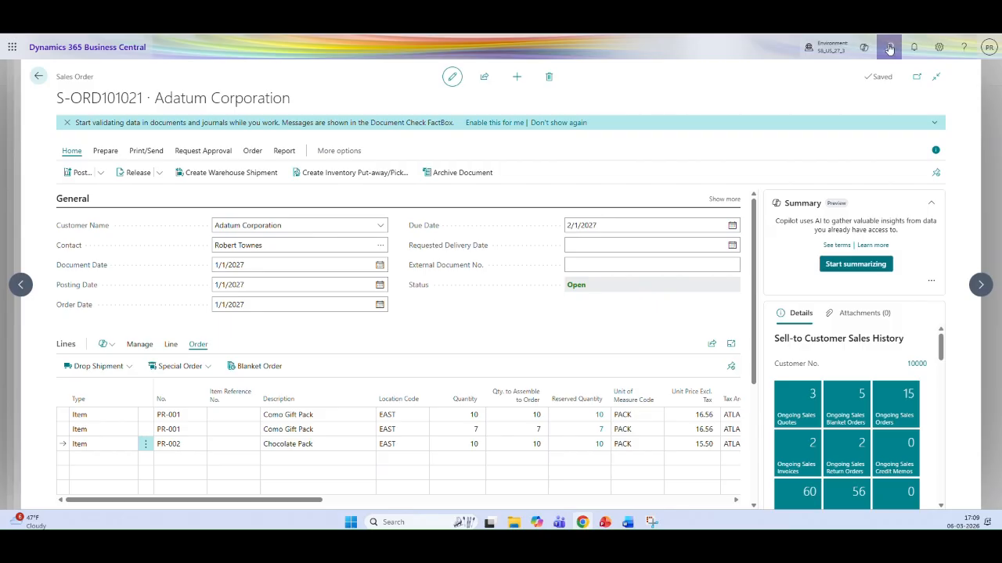
pyautogui.click(889, 47)
pyautogui.click(438, 323)
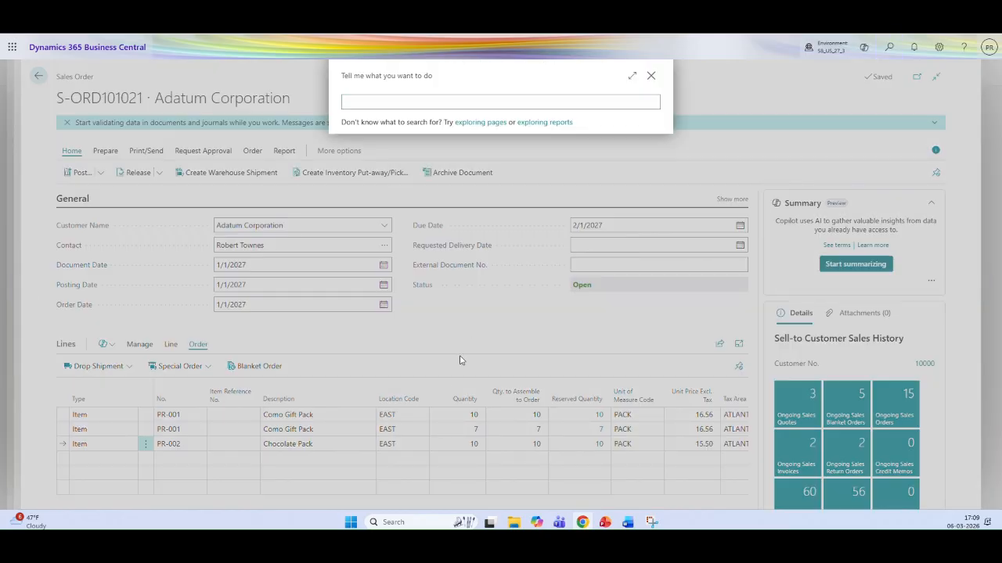
pyautogui.click(653, 77)
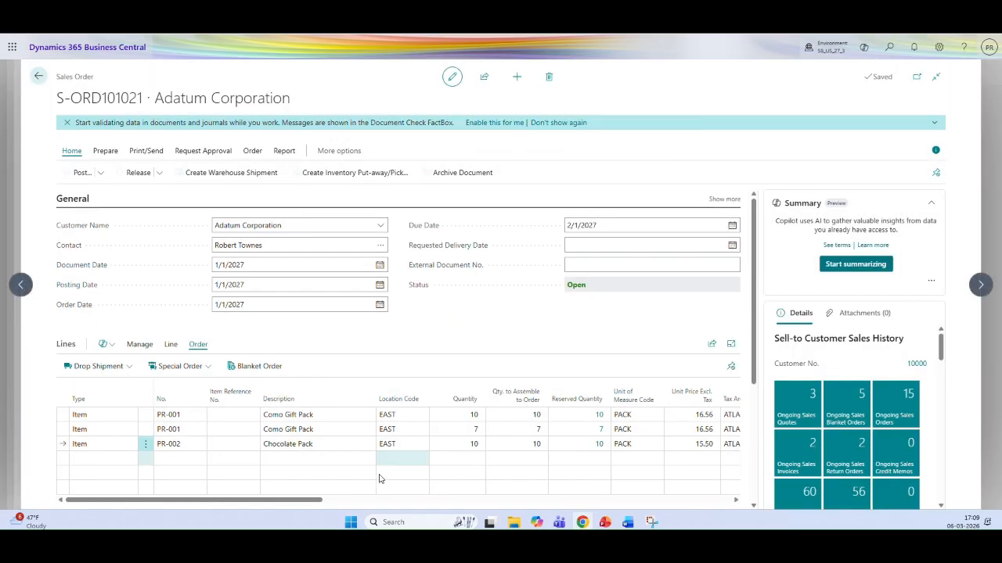
# Set the quantity to ship on the second PR-001 Como Gift Pack sales line to 5
pyautogui.moveTo(350, 501); pyautogui.dragTo(434, 501)
pyautogui.click(184, 415)
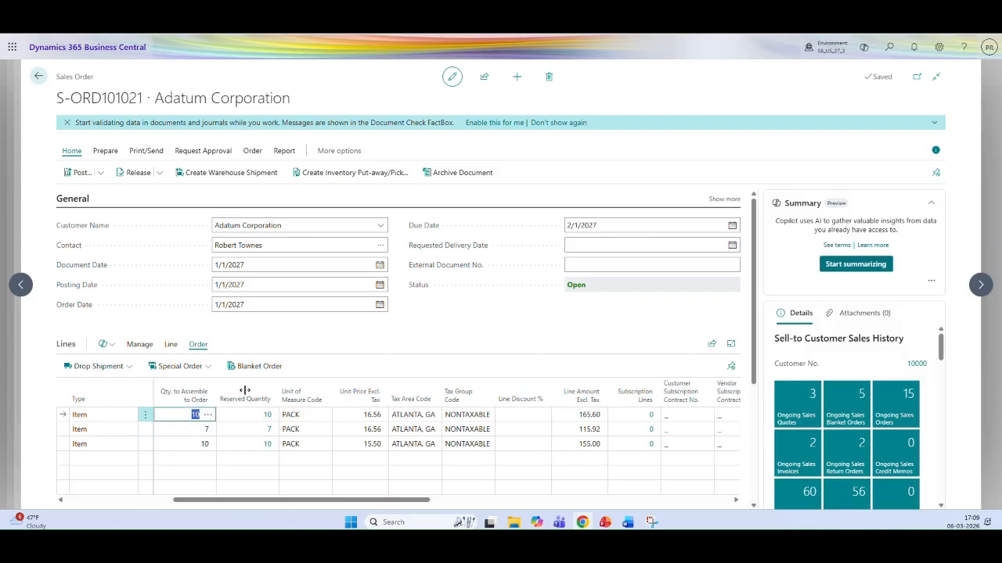
pyautogui.moveTo(353, 501); pyautogui.dragTo(511, 501)
pyautogui.click(516, 440)
pyautogui.click(516, 432)
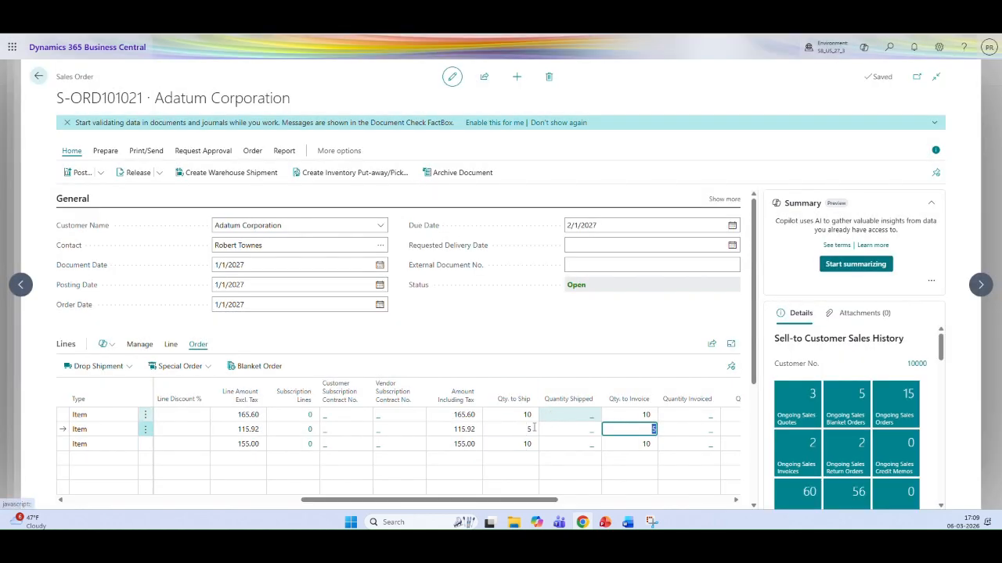
# Set the quantity to ship on the PR-002 Chocolate Pack sales line to 0
pyautogui.click(517, 446)
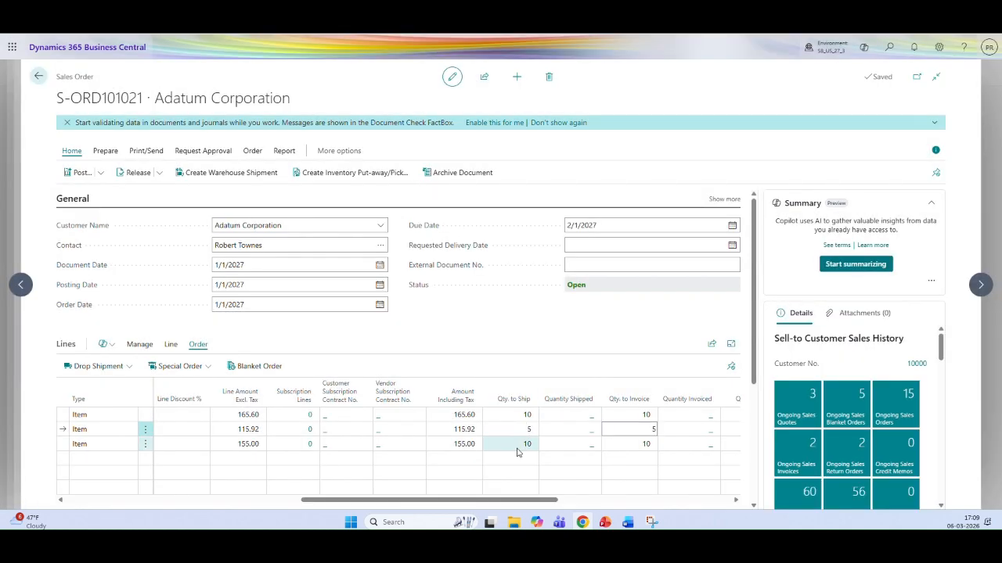
pyautogui.write('0')
pyautogui.press('Tab')
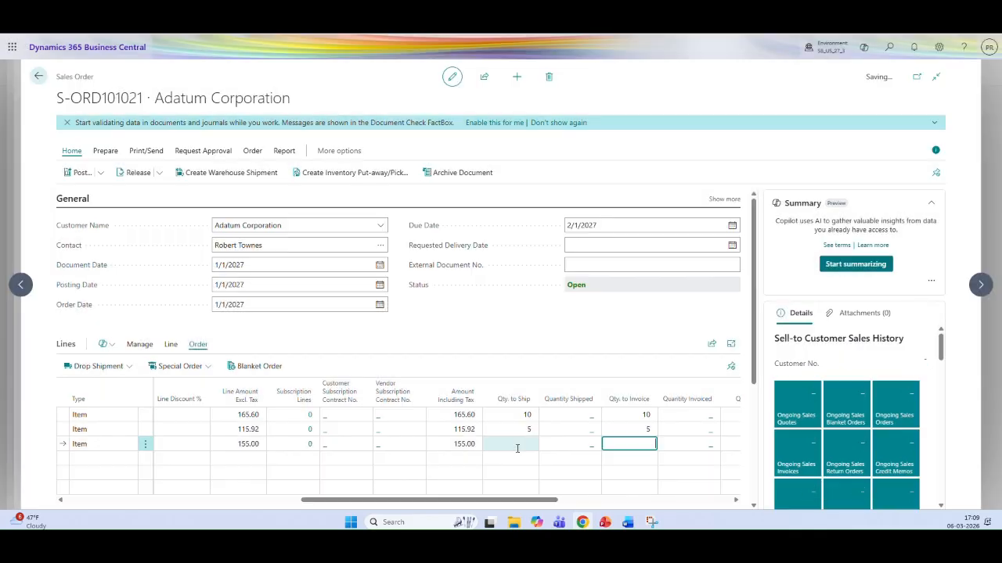
pyautogui.moveTo(419, 502); pyautogui.dragTo(188, 502)
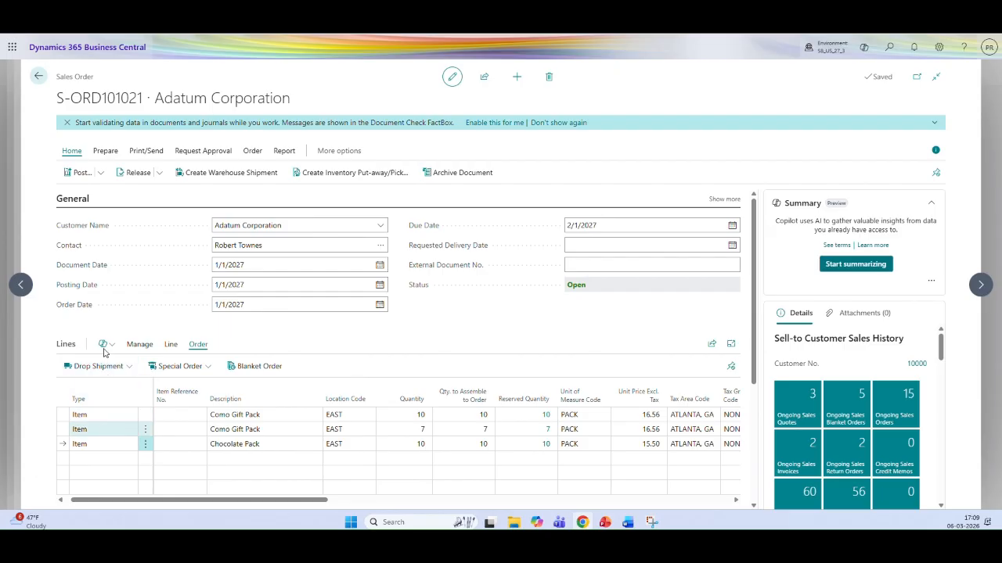
# Try to post the sales order with the Ship option and read the full error description
pyautogui.click(157, 173)
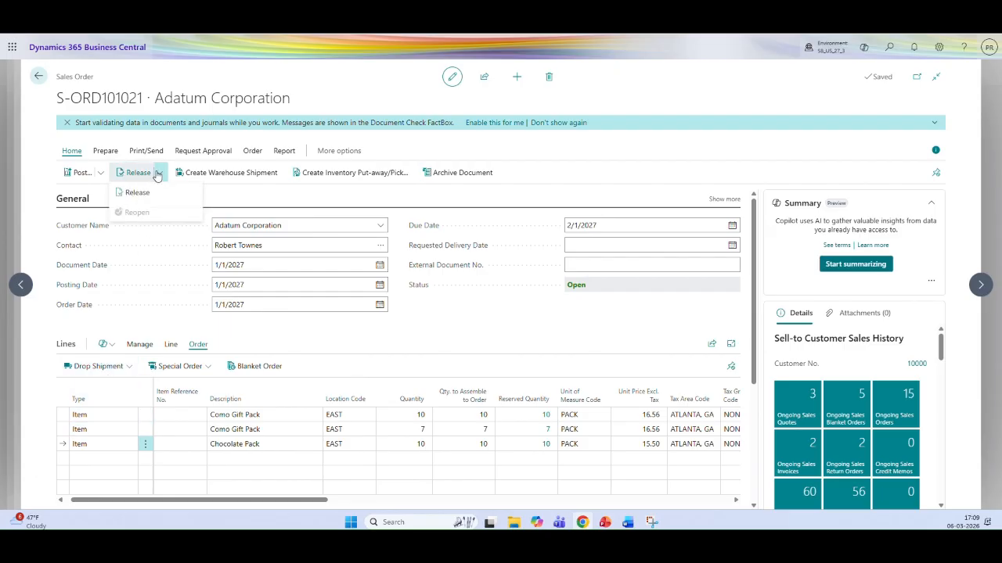
pyautogui.click(99, 172)
pyautogui.click(83, 193)
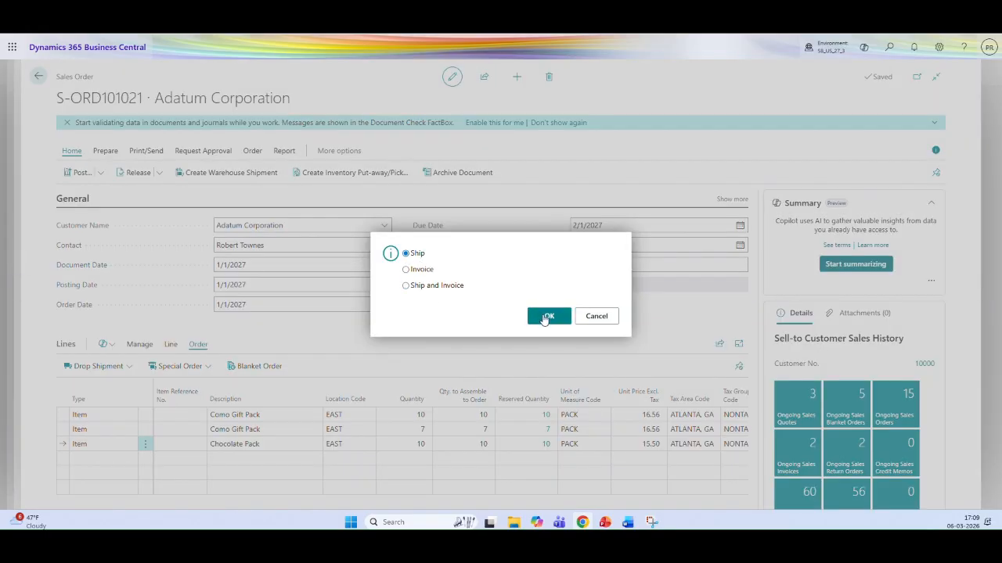
pyautogui.click(545, 318)
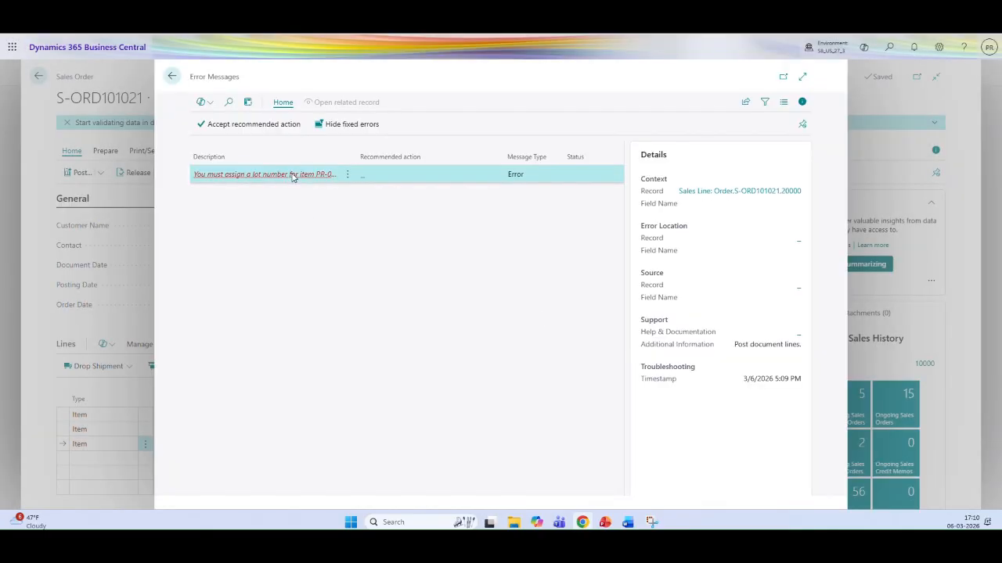
pyautogui.moveTo(353, 157); pyautogui.dragTo(412, 157)
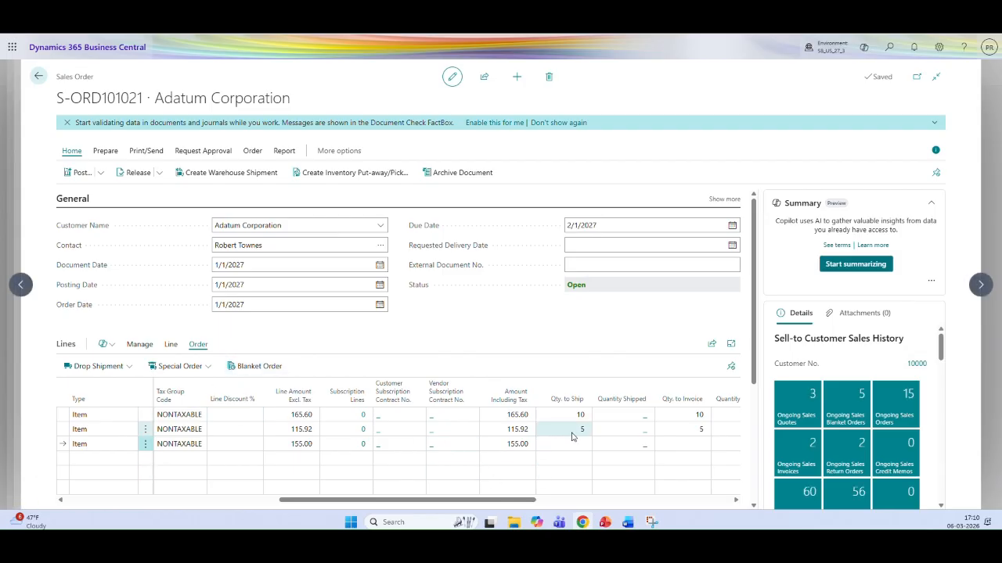
# Set the quantity to ship on the second PR-001 Como Gift Pack sales line to 0
pyautogui.click(571, 432)
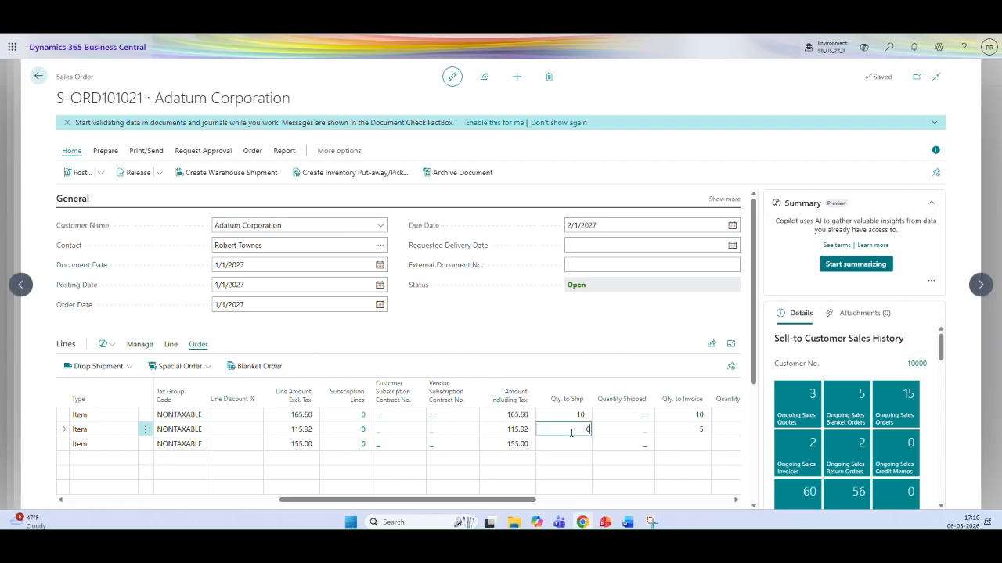
pyautogui.press('Tab')
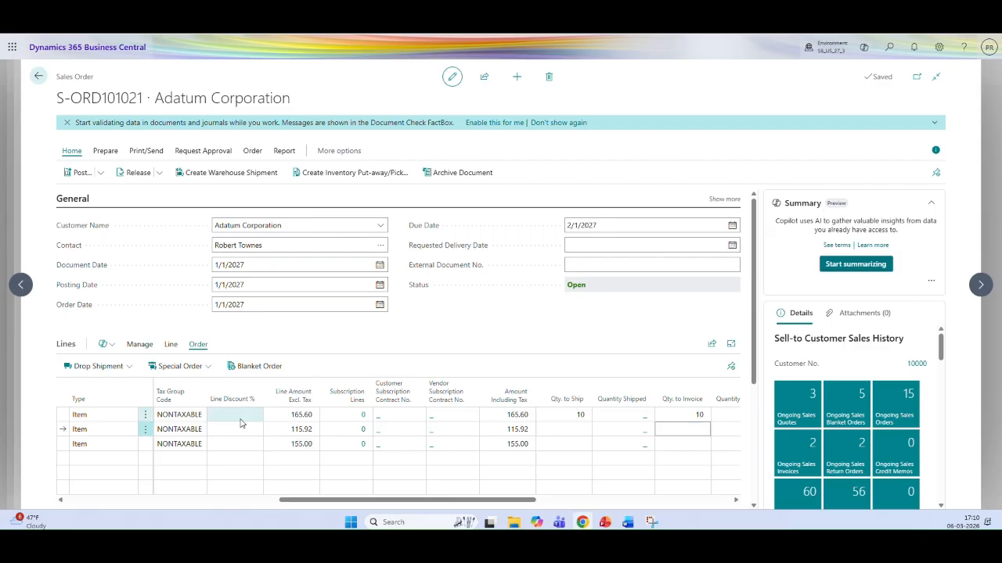
pyautogui.click(239, 418)
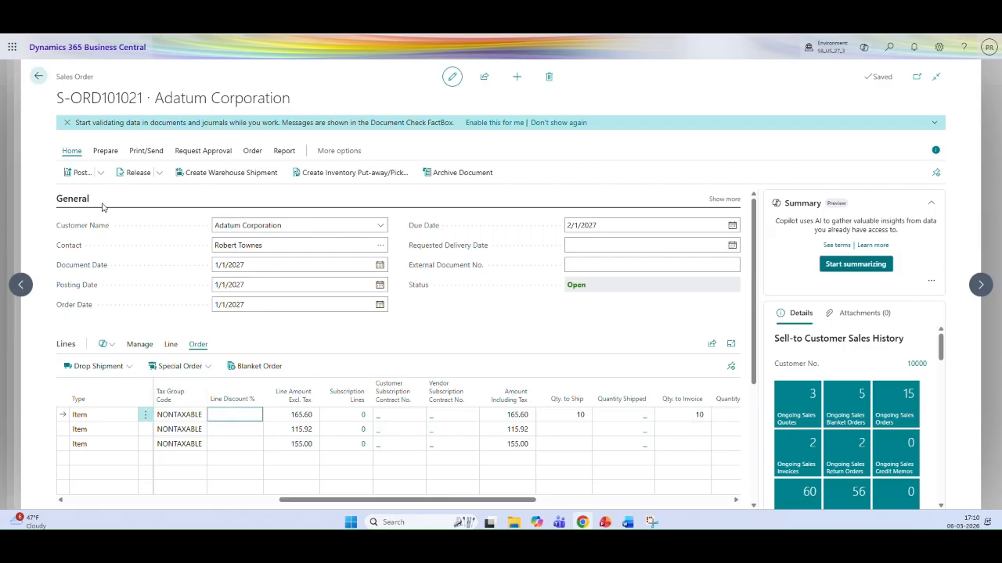
# Post the sales order with the Ship option
pyautogui.click(100, 172)
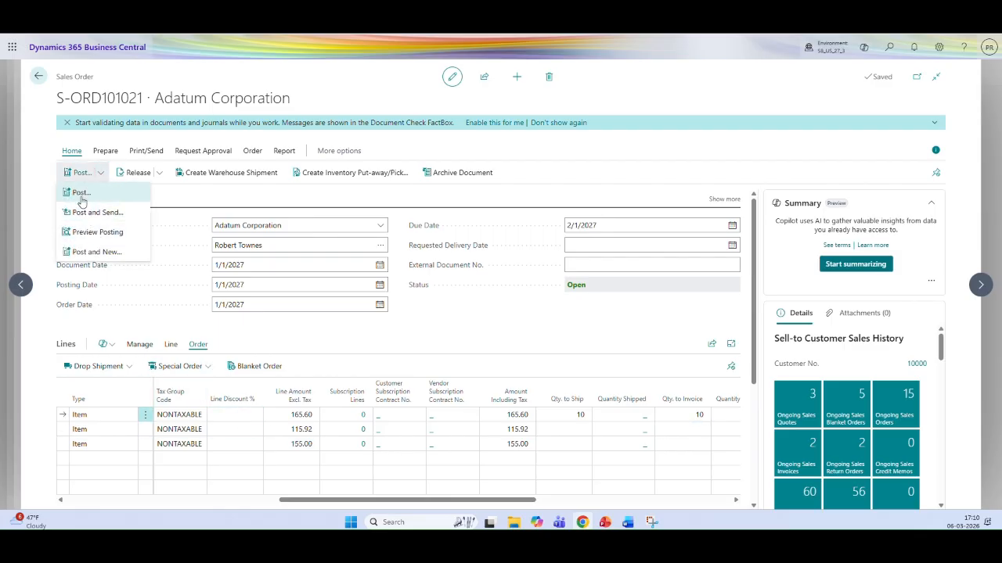
pyautogui.click(81, 195)
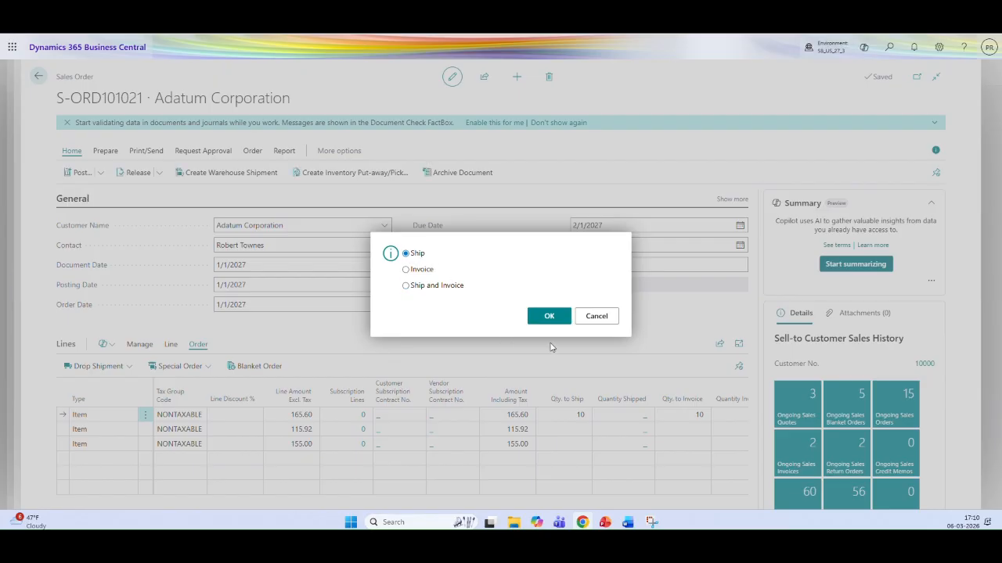
pyautogui.click(548, 323)
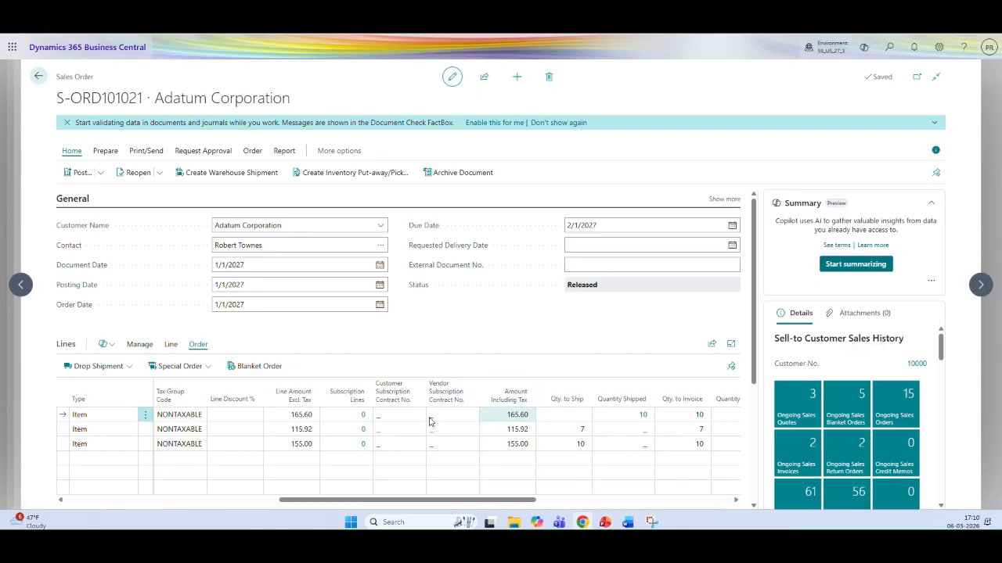
# Review the assembly order linked to the first PR-001 Como Gift Pack sales line, including its assembled quantity, then return to the sales order
pyautogui.click(172, 345)
pyautogui.click(298, 370)
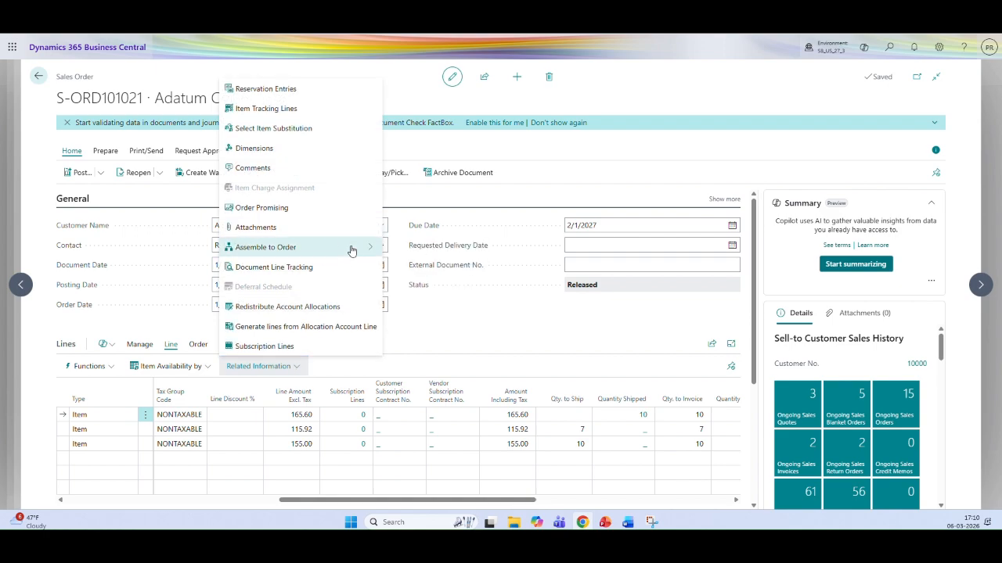
pyautogui.click(411, 249)
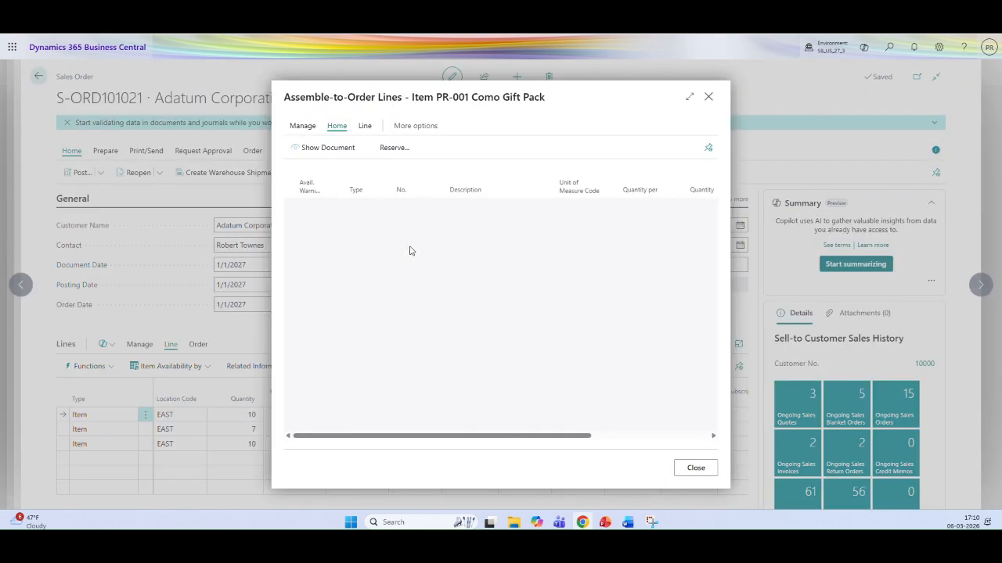
pyautogui.click(327, 148)
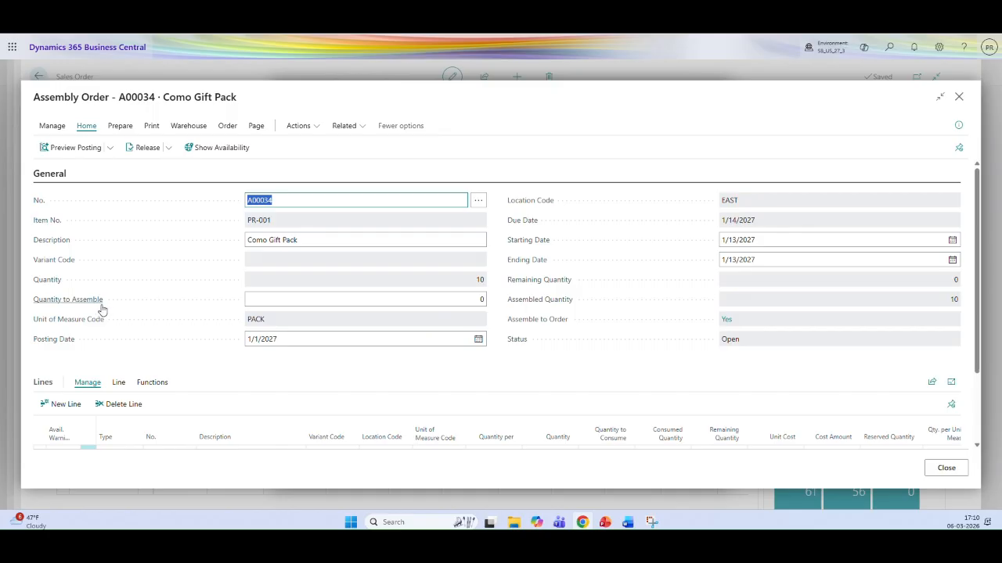
pyautogui.click(478, 302)
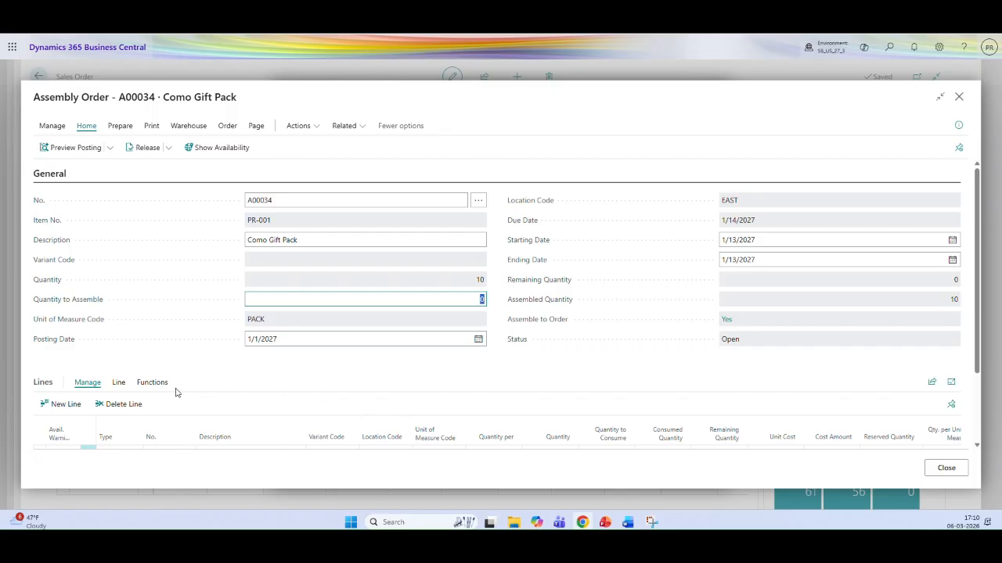
pyautogui.click(117, 383)
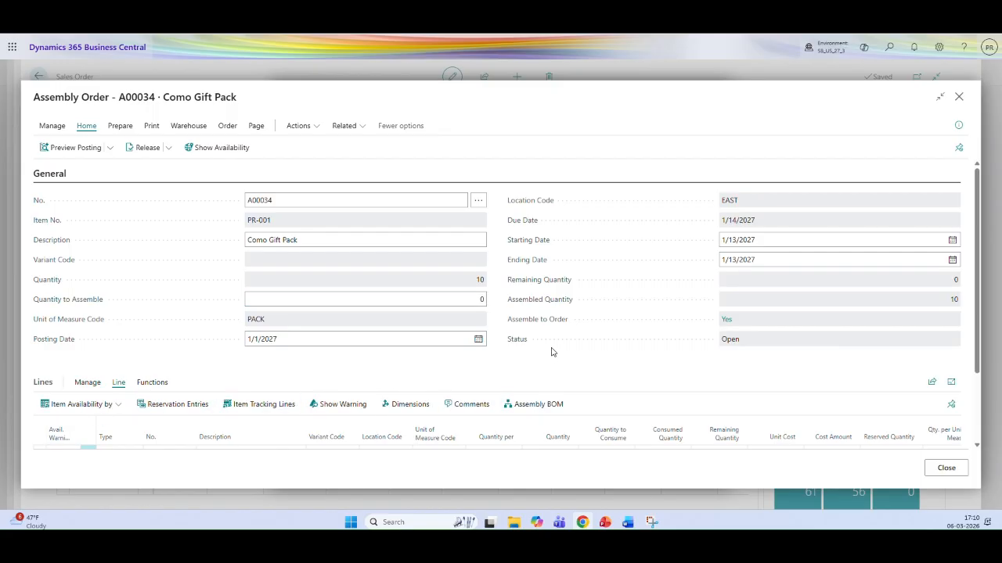
pyautogui.press('Escape')
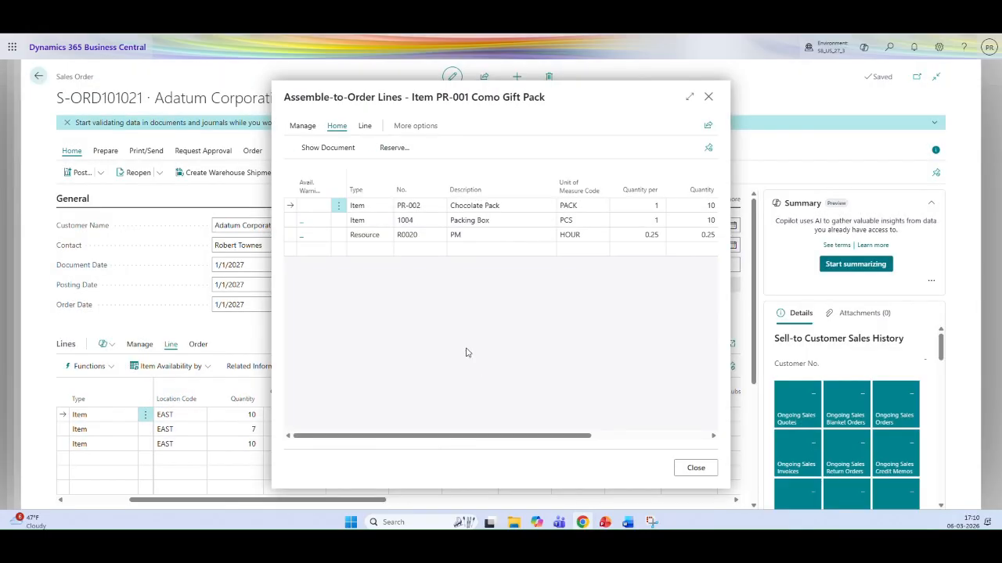
pyautogui.press('Escape')
# Open the blanket order linked to the first PR-001 sales line and view its lines
pyautogui.click(136, 346)
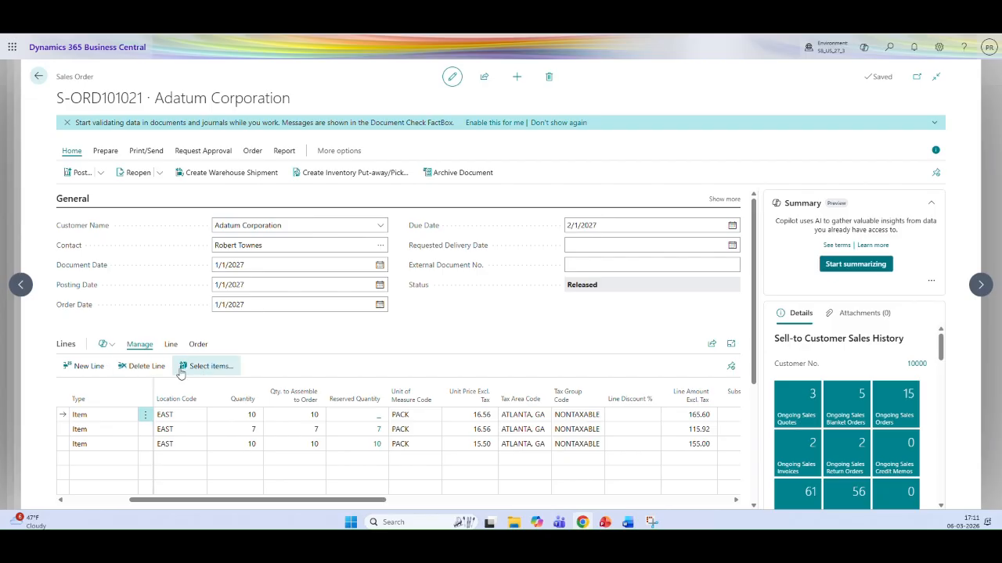
pyautogui.click(198, 344)
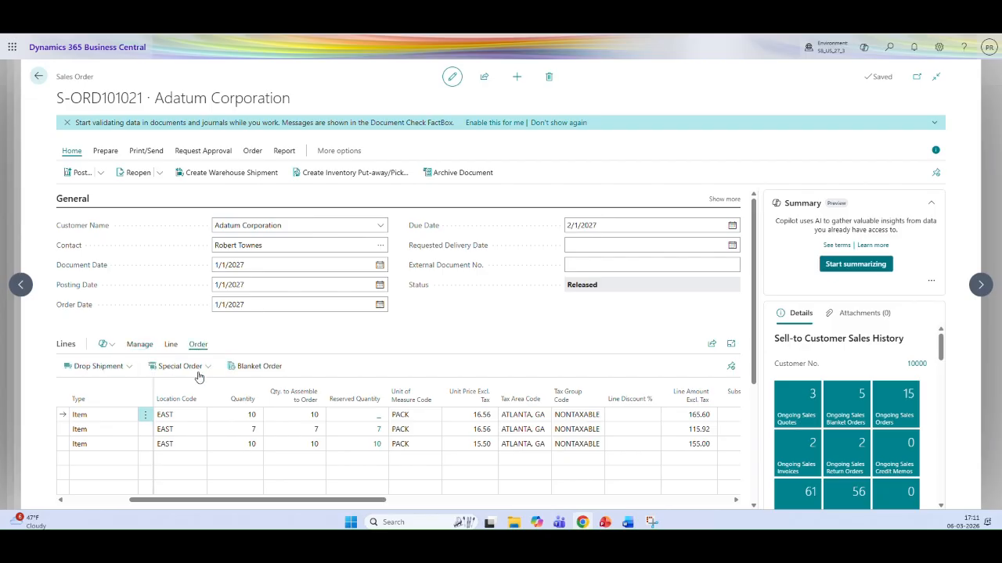
pyautogui.click(253, 368)
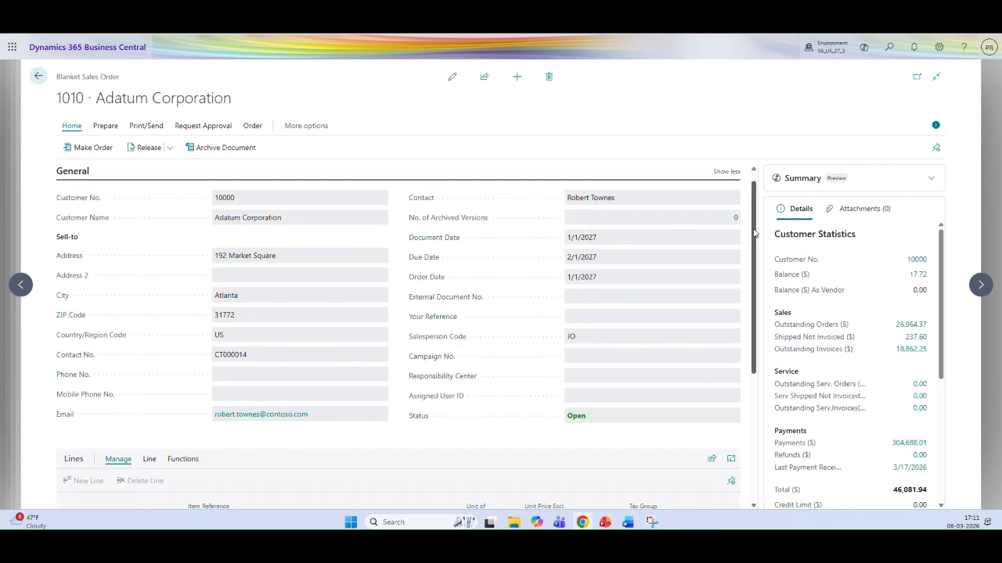
pyautogui.scroll(-3, 476, 353)
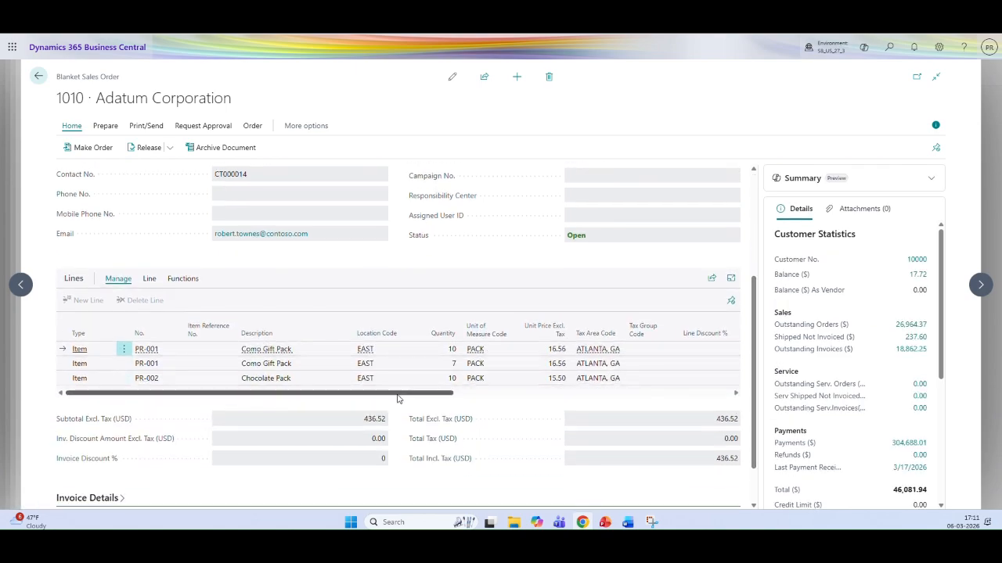
# Check the shipped quantities on the blanket order, including the unposted orders and posted shipments of the first PR-001 line
pyautogui.moveTo(397, 398); pyautogui.dragTo(560, 400)
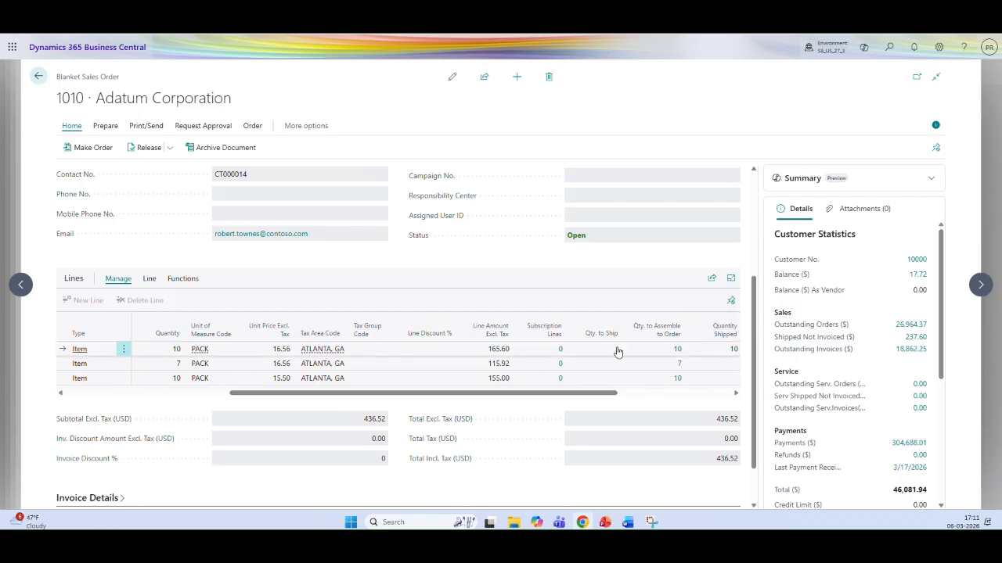
pyautogui.click(149, 278)
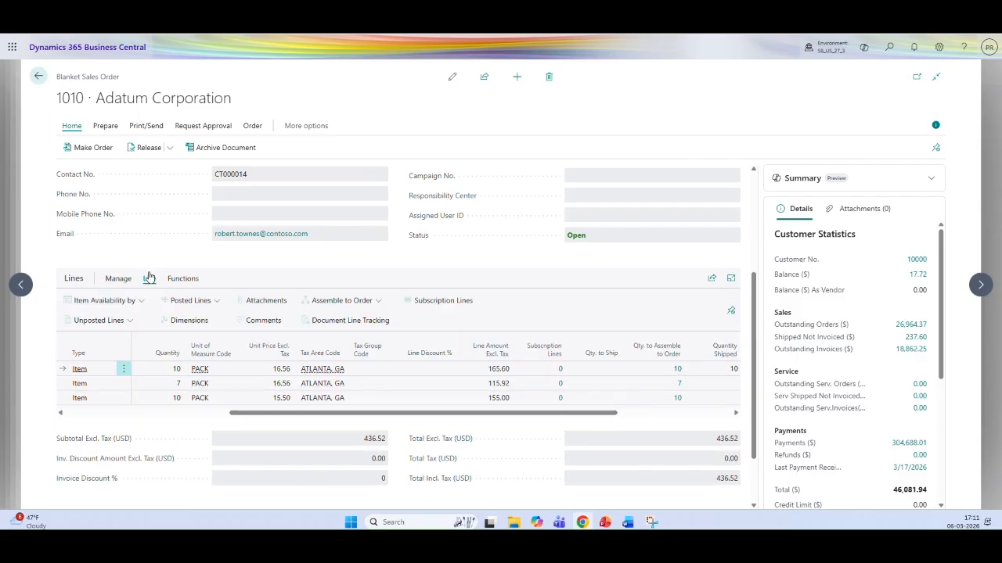
pyautogui.click(126, 321)
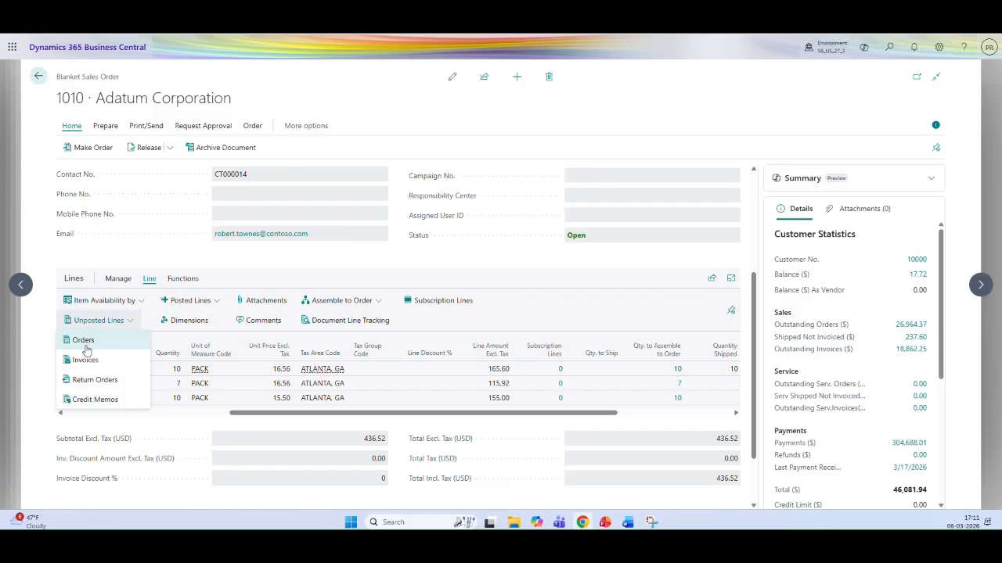
pyautogui.click(83, 342)
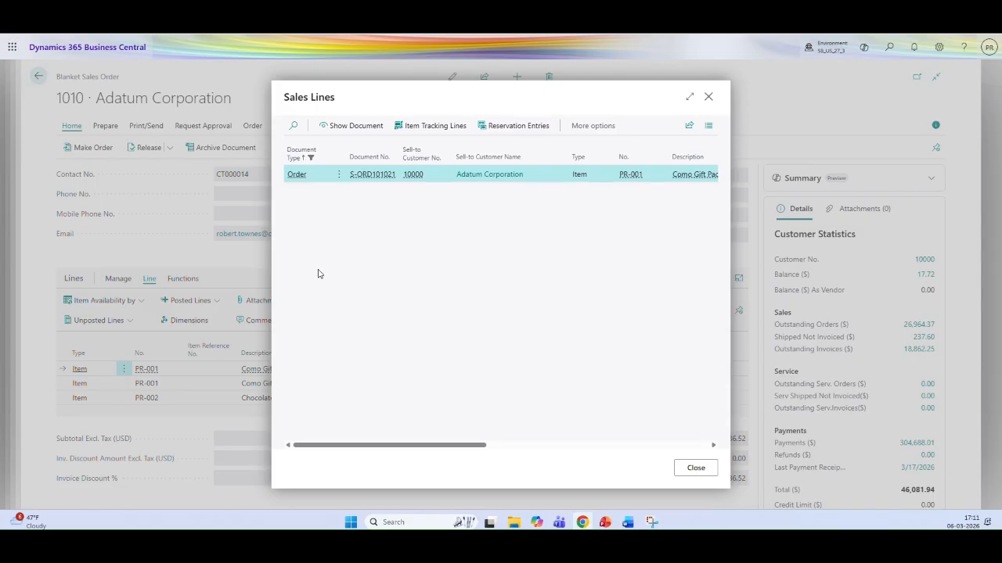
pyautogui.click(128, 333)
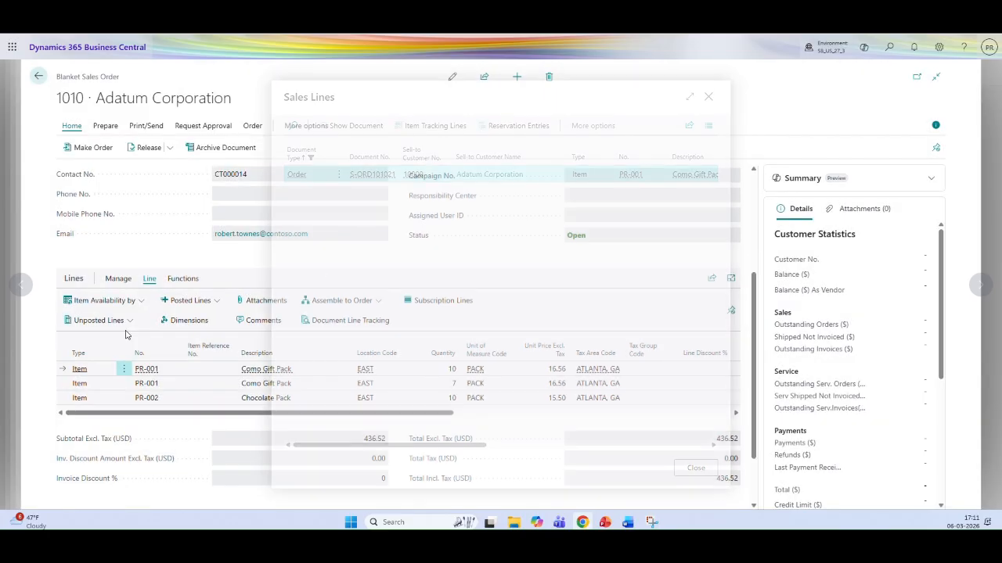
pyautogui.click(189, 301)
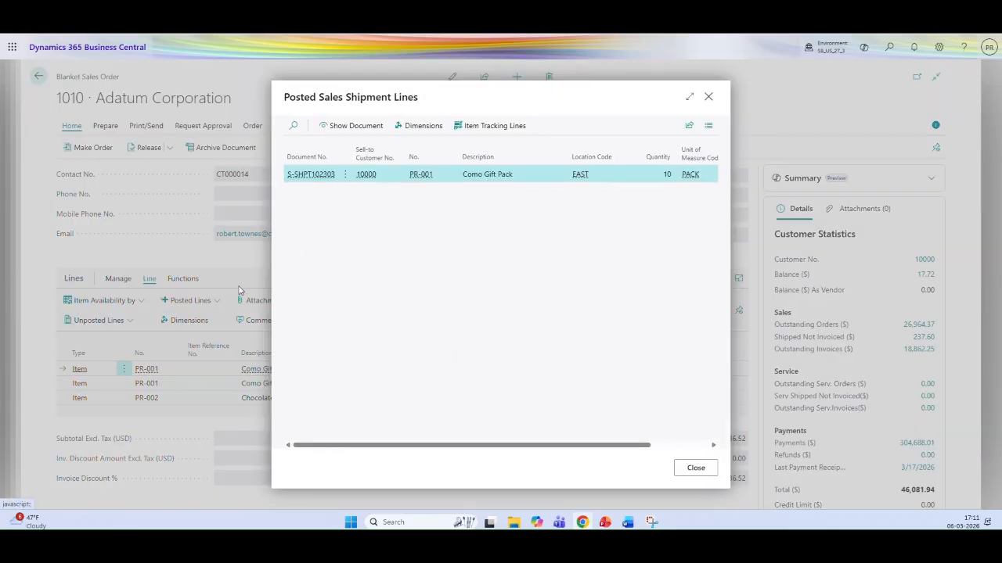
pyautogui.click(709, 96)
# Review the posted shipment for the second PR-001 Como Gift Pack line, including its document's line quantities, and return to the blanket order
pyautogui.click(149, 383)
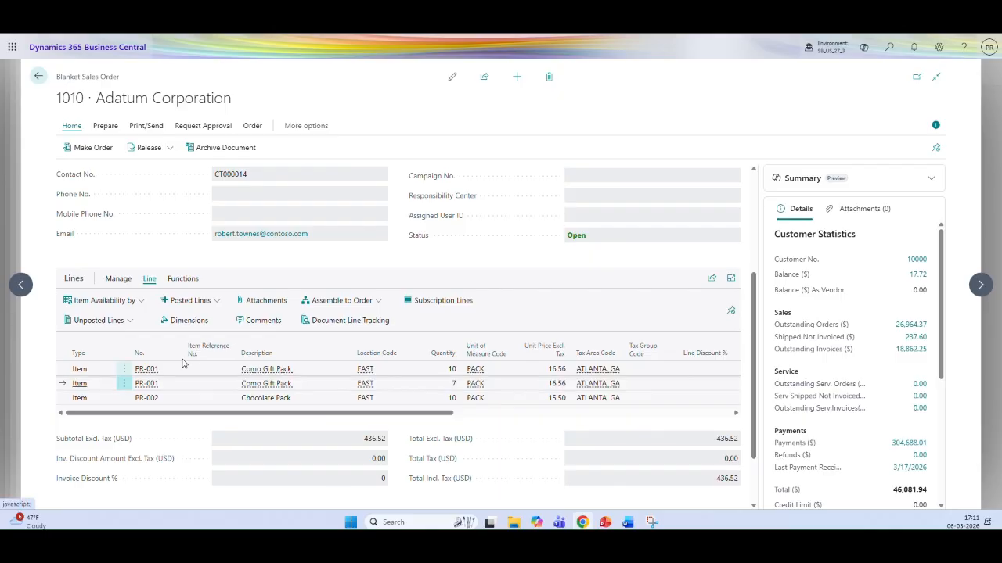
pyautogui.click(188, 301)
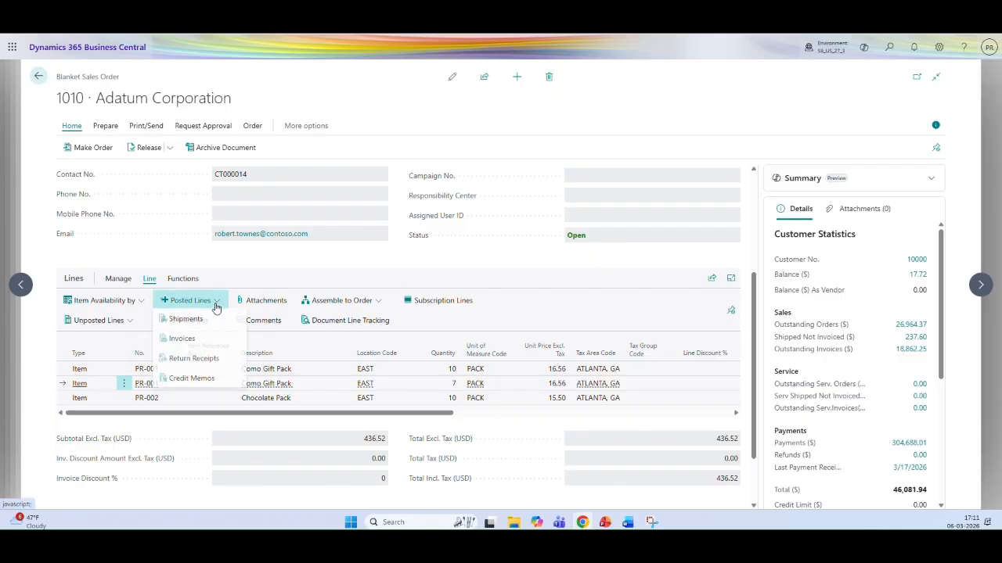
pyautogui.click(187, 323)
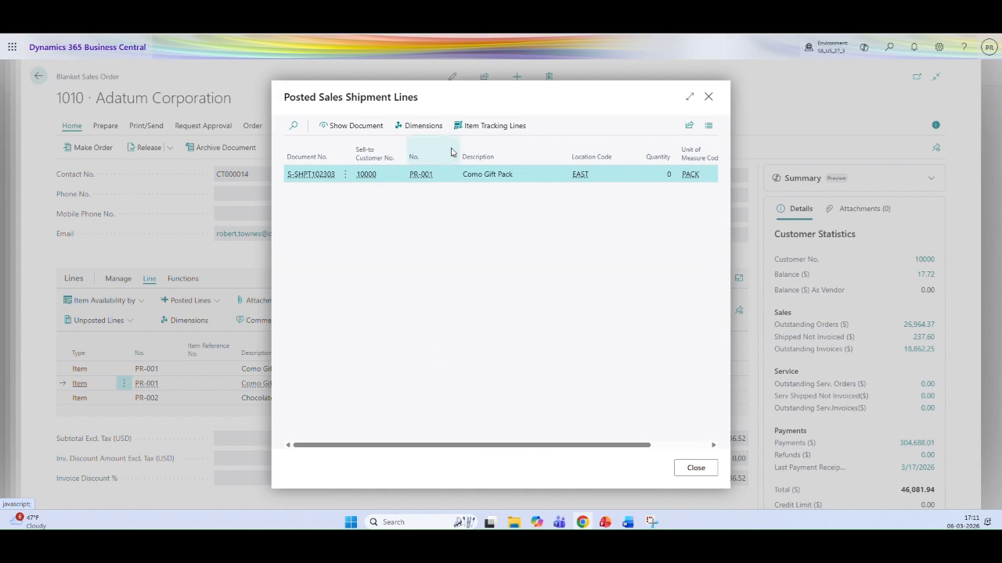
pyautogui.click(352, 127)
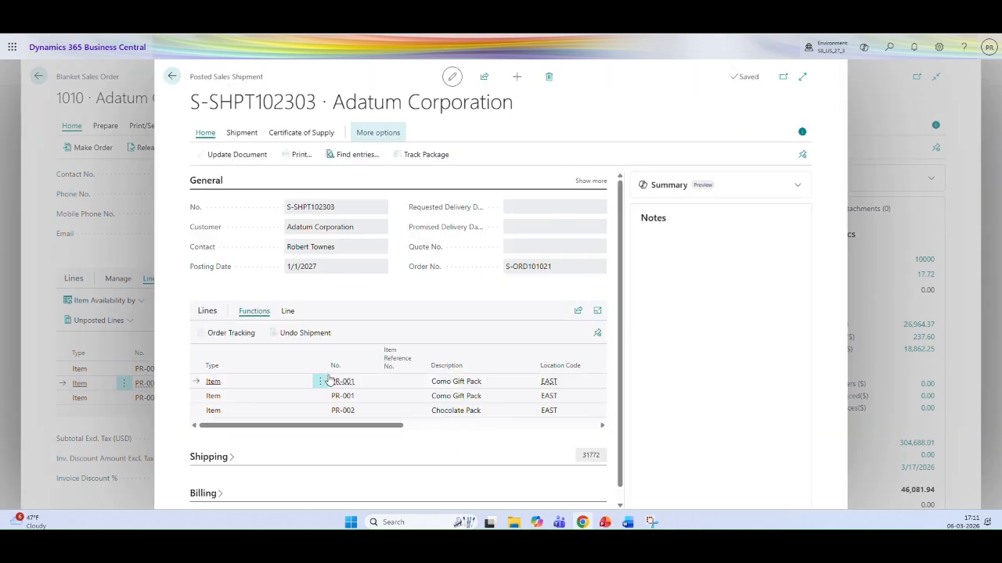
pyautogui.moveTo(341, 429)
pyautogui.mouseDown()
pyautogui.moveTo(576, 422)
pyautogui.moveTo(357, 420)
pyautogui.mouseUp()
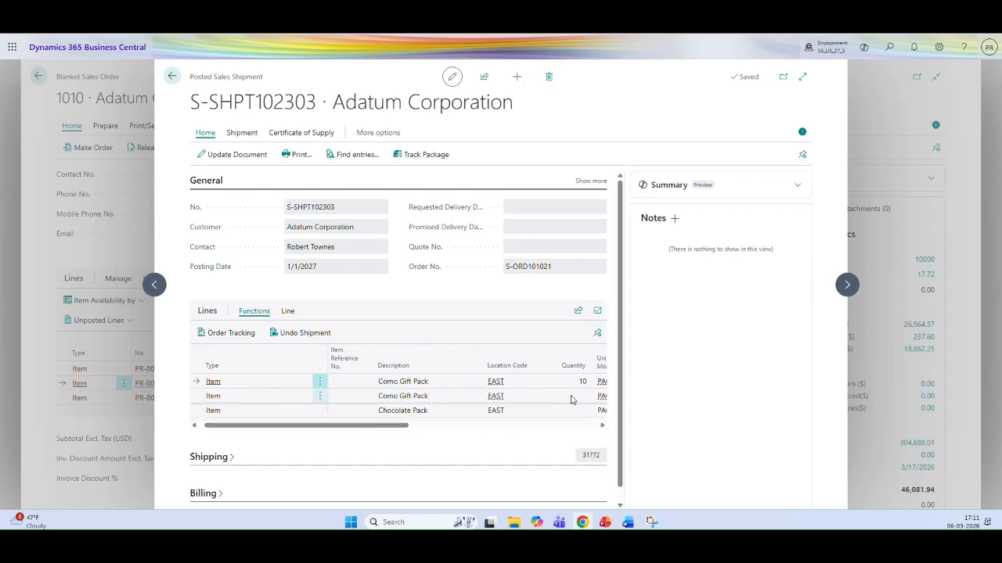
pyautogui.press('Escape')
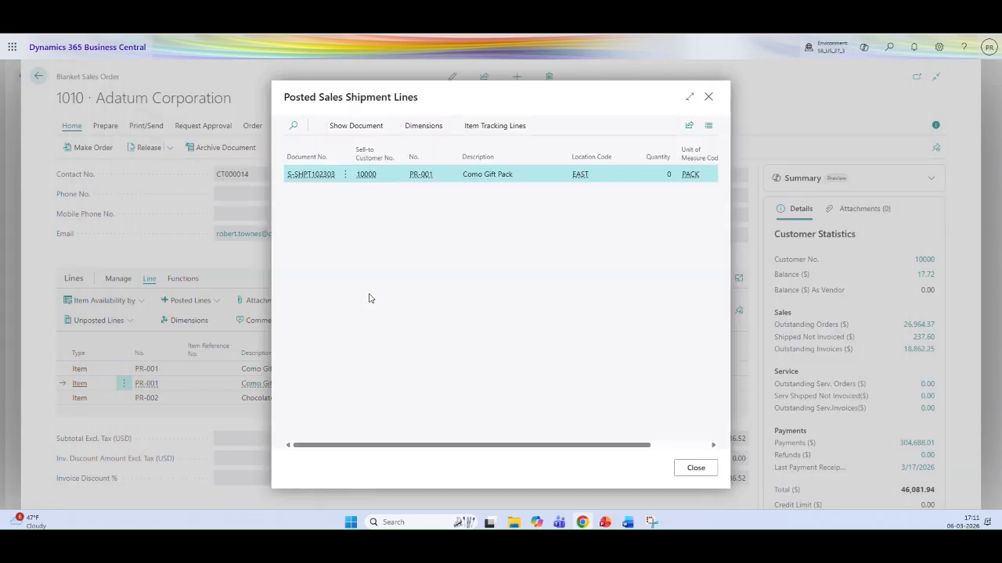
pyautogui.press('Escape')
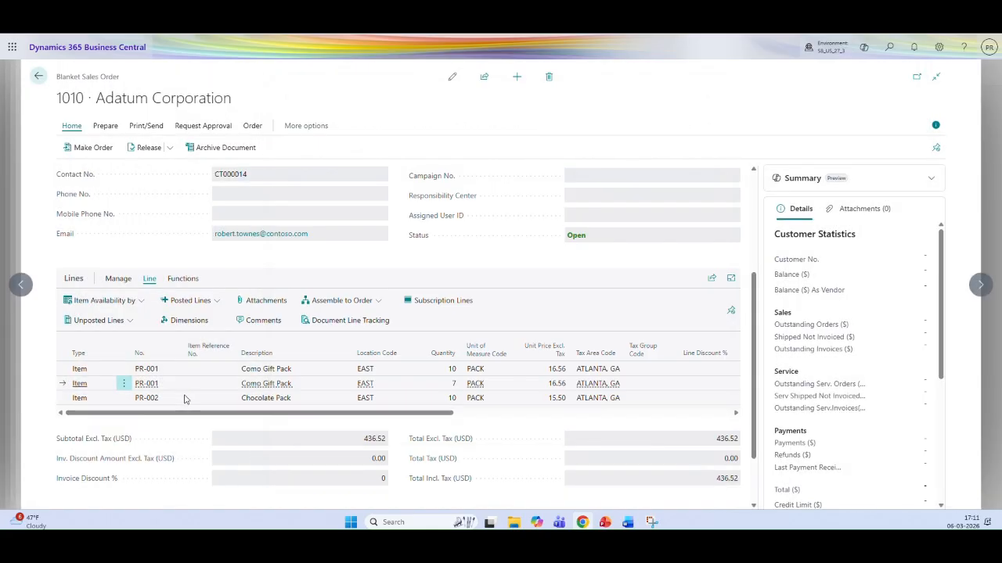
# Review the posted shipment for the PR-002 Chocolate Pack line, including its document's lines, and return to the blanket order
pyautogui.click(192, 397)
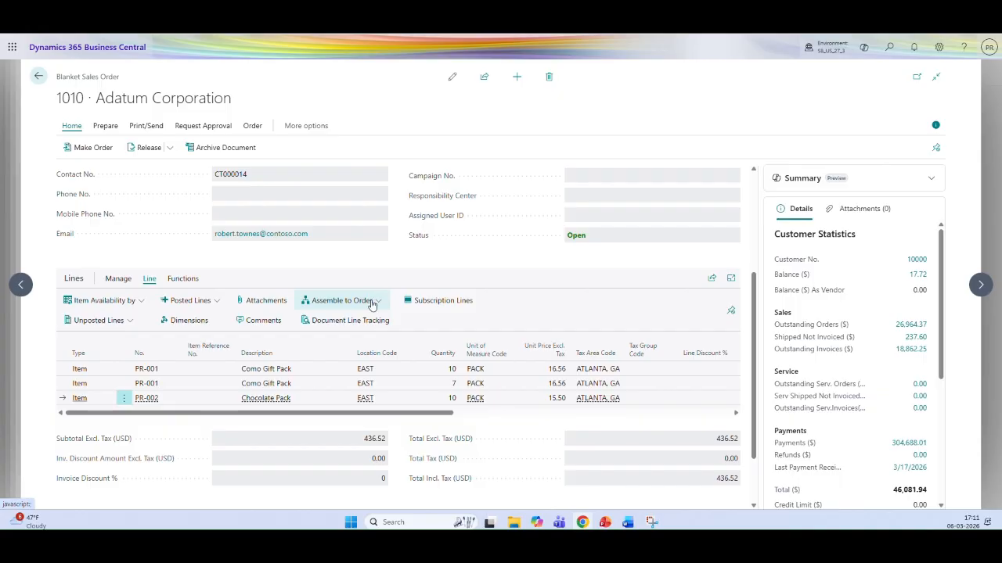
pyautogui.click(373, 303)
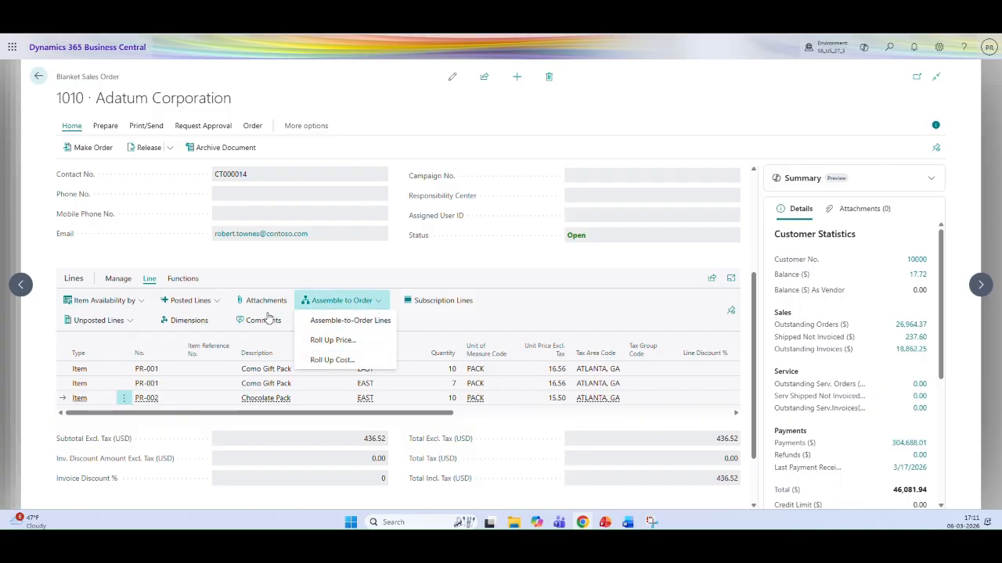
pyautogui.click(192, 301)
pyautogui.click(191, 301)
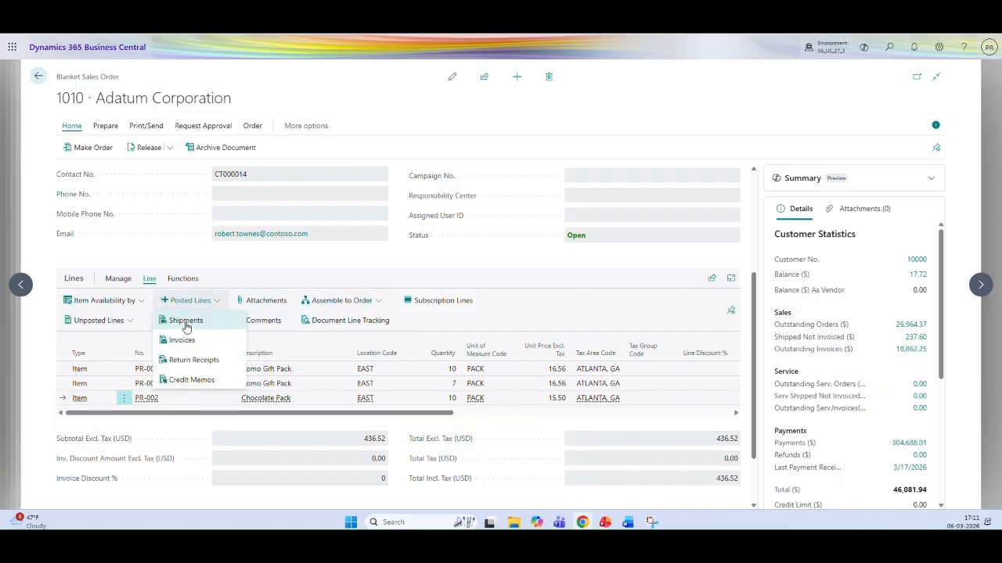
pyautogui.click(185, 321)
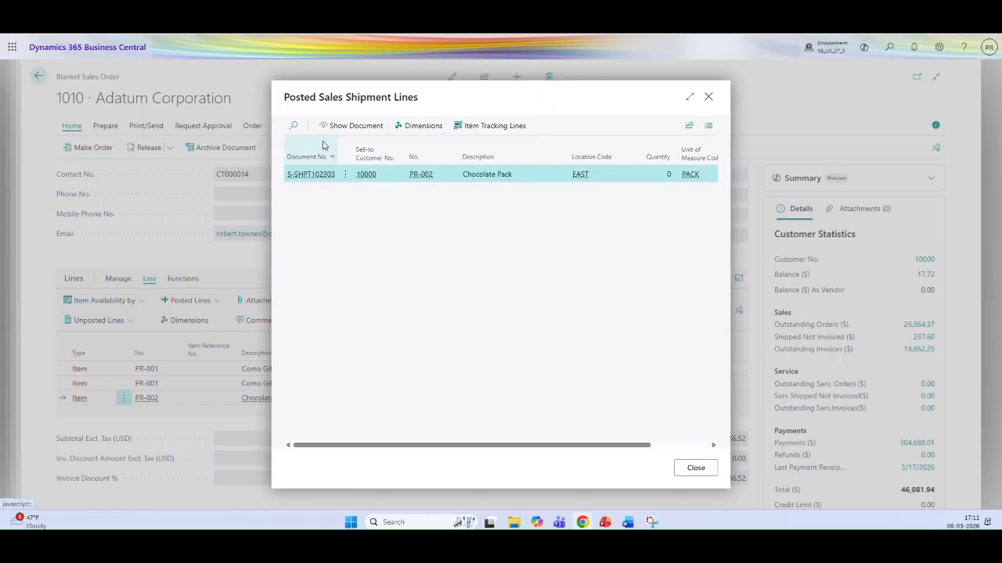
pyautogui.click(350, 127)
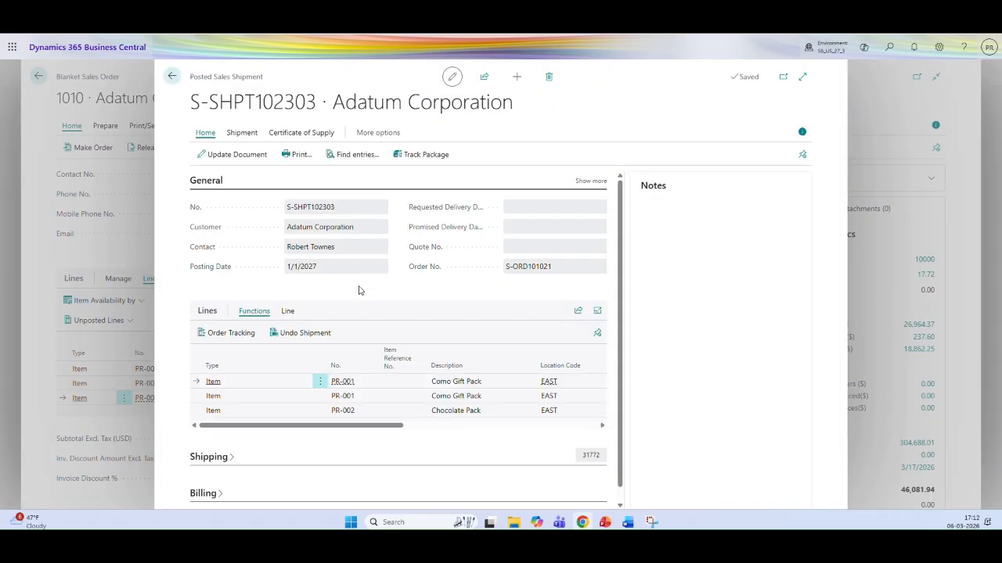
pyautogui.click(463, 427)
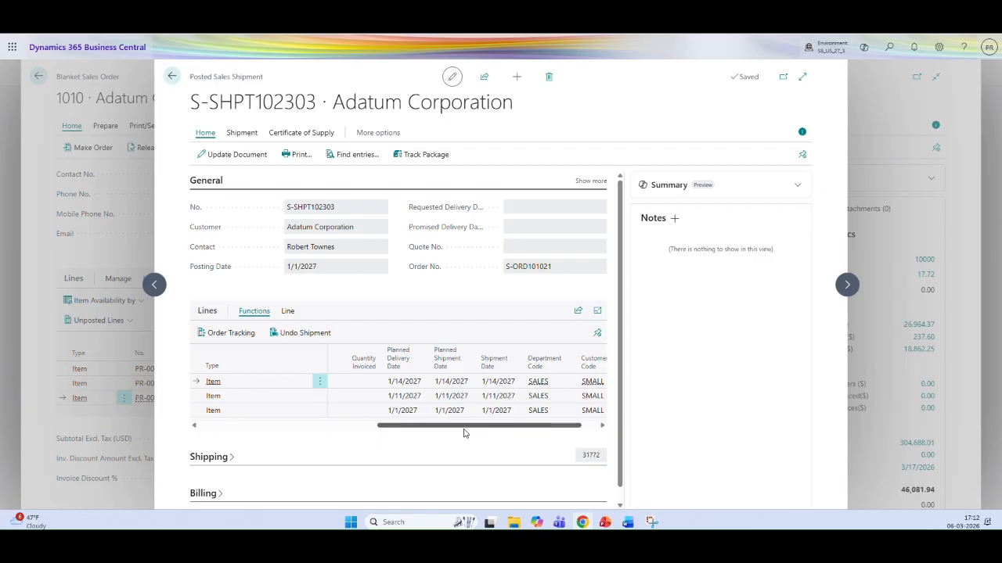
pyautogui.click(342, 428)
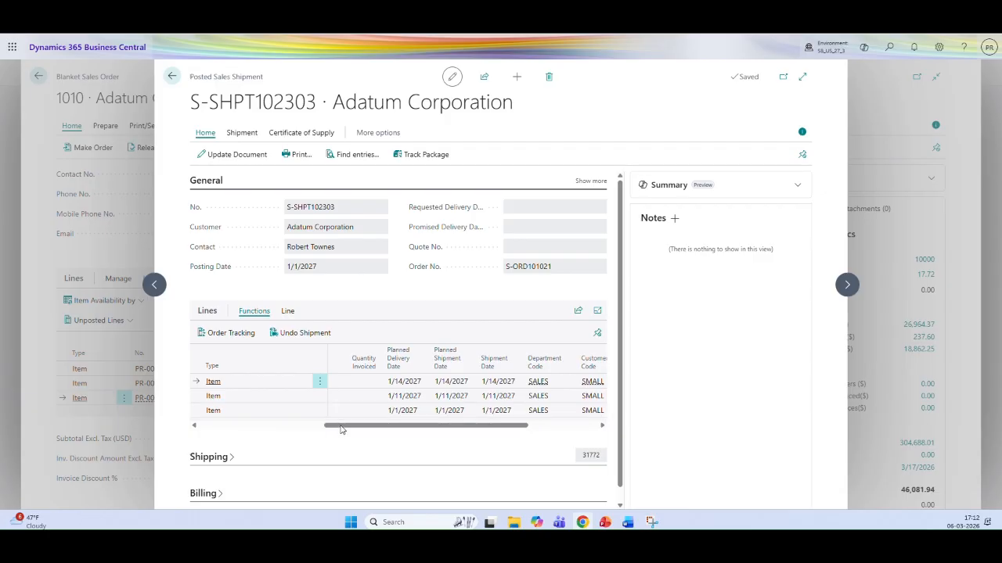
pyautogui.press('Escape')
pyautogui.press('Escape')
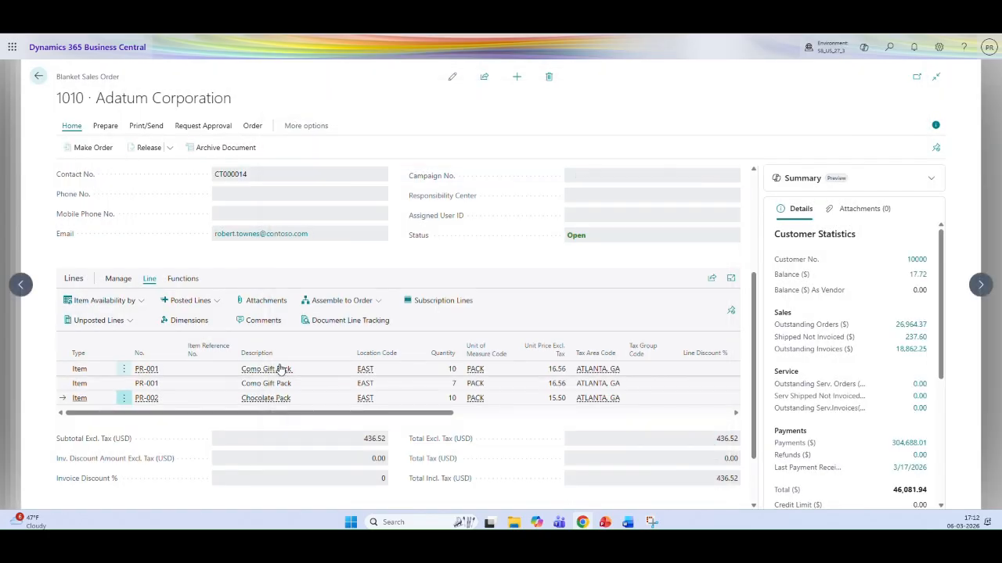
# Recheck the posted shipment lines of the first PR-001 blanket order line and return to the sales order
pyautogui.click(217, 301)
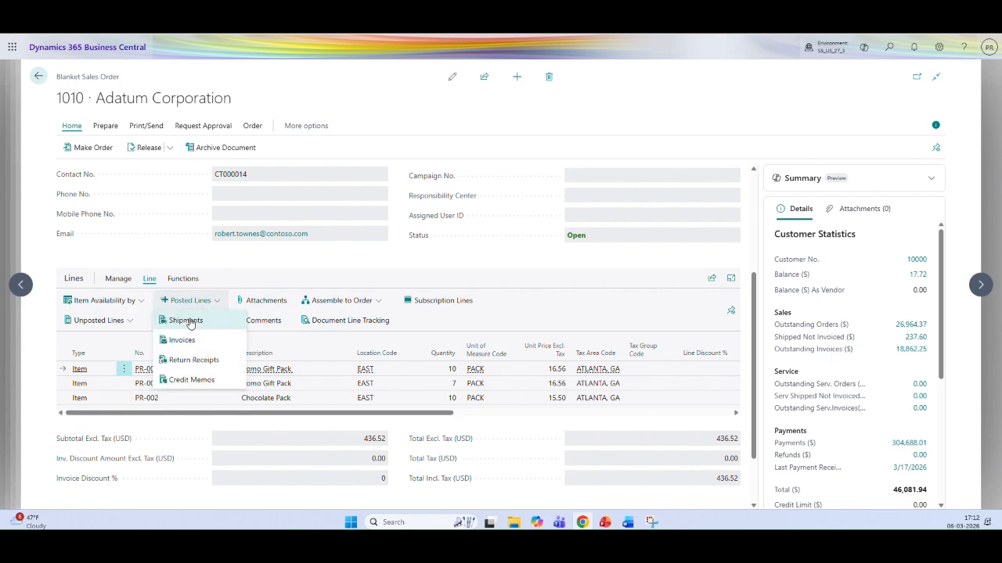
pyautogui.click(190, 321)
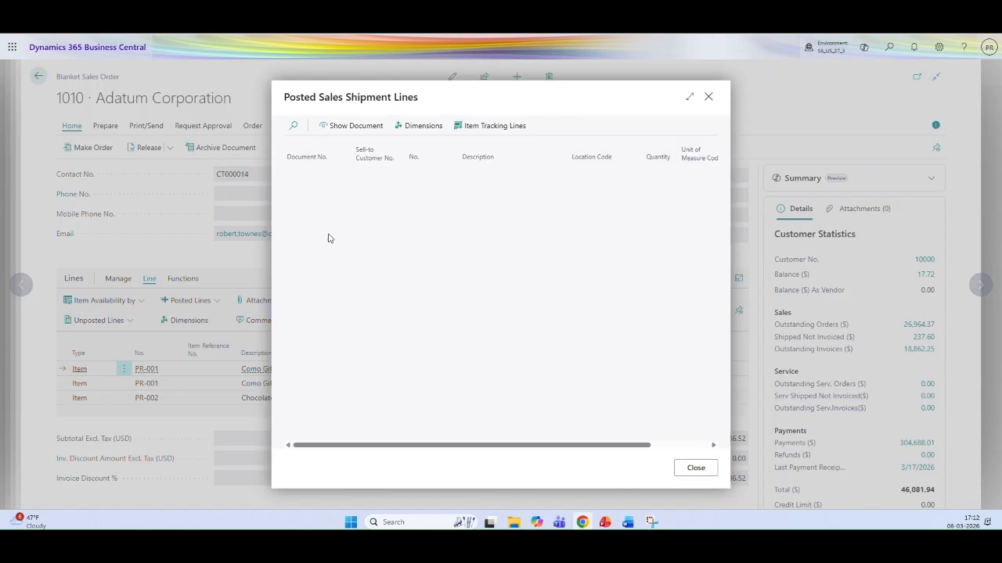
pyautogui.press('Escape')
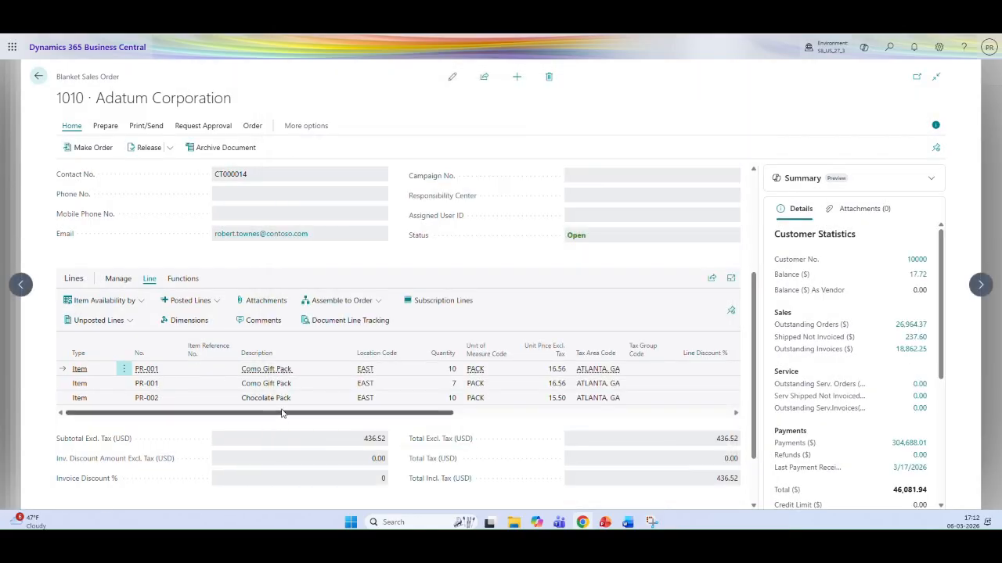
pyautogui.click(37, 77)
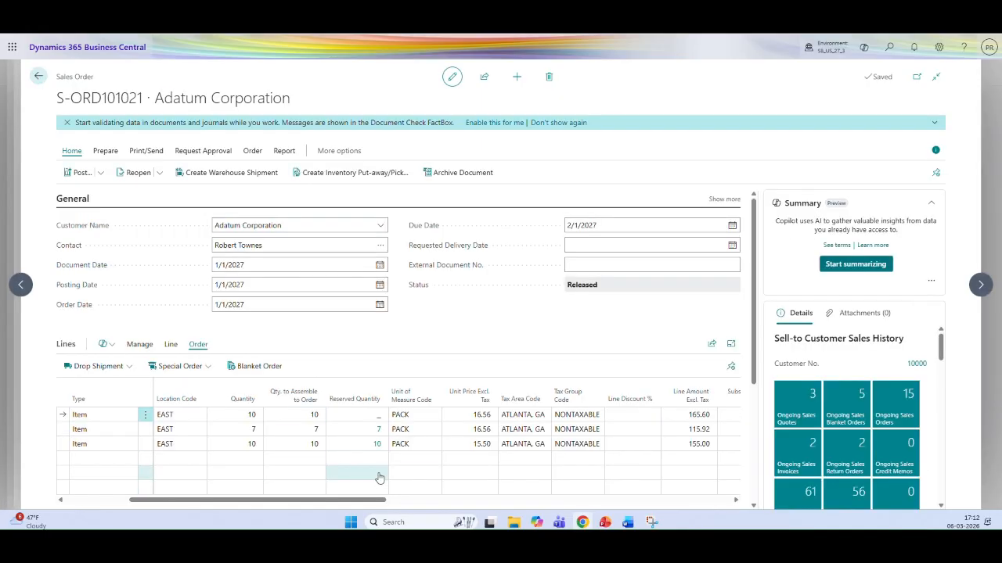
# Clear the quantity to invoice on the second PR-001 Como Gift Pack line and the PR-002 Chocolate Pack line
pyautogui.click(101, 172)
pyautogui.moveTo(364, 501); pyautogui.dragTo(583, 502)
pyautogui.click(527, 429)
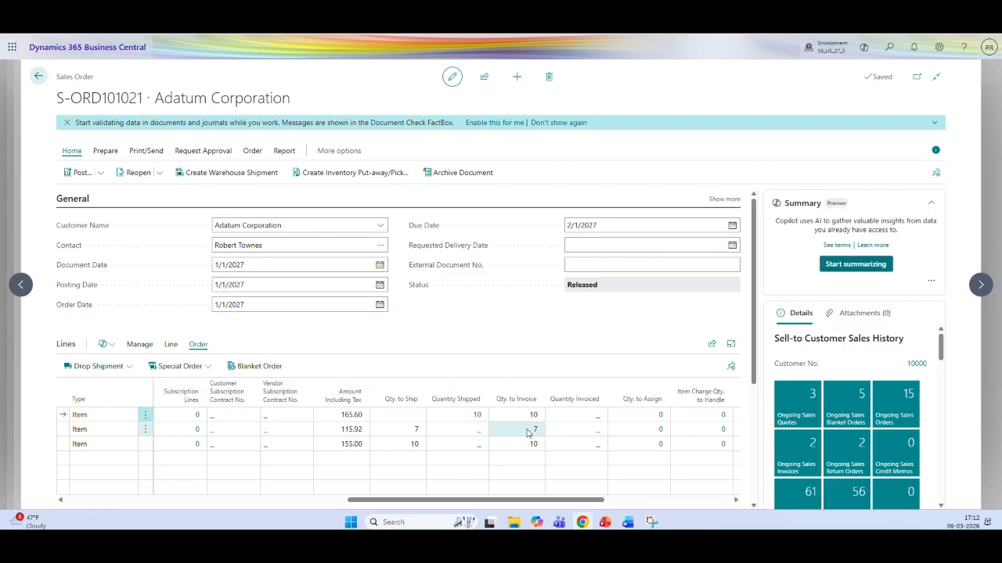
pyautogui.press('Tab')
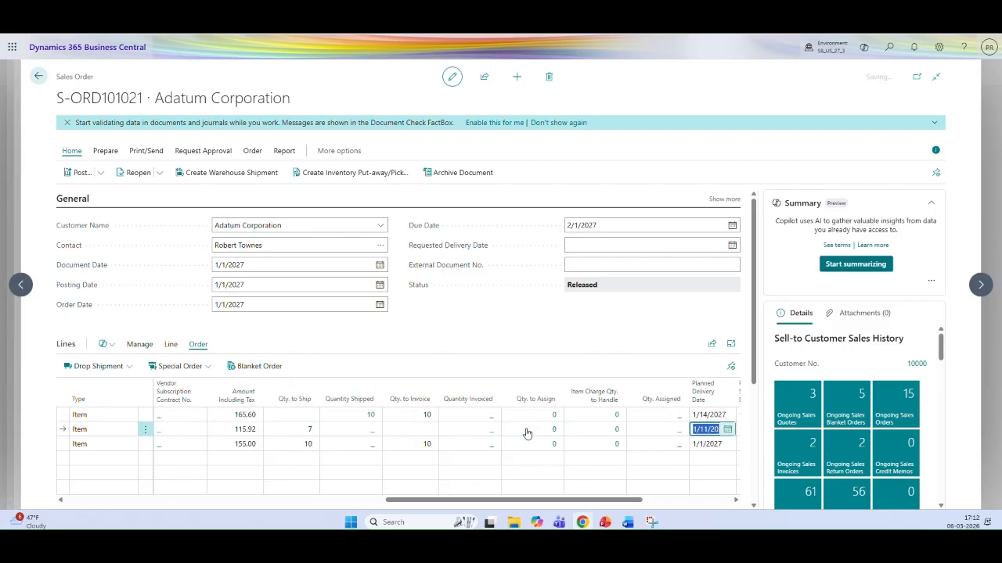
pyautogui.click(424, 445)
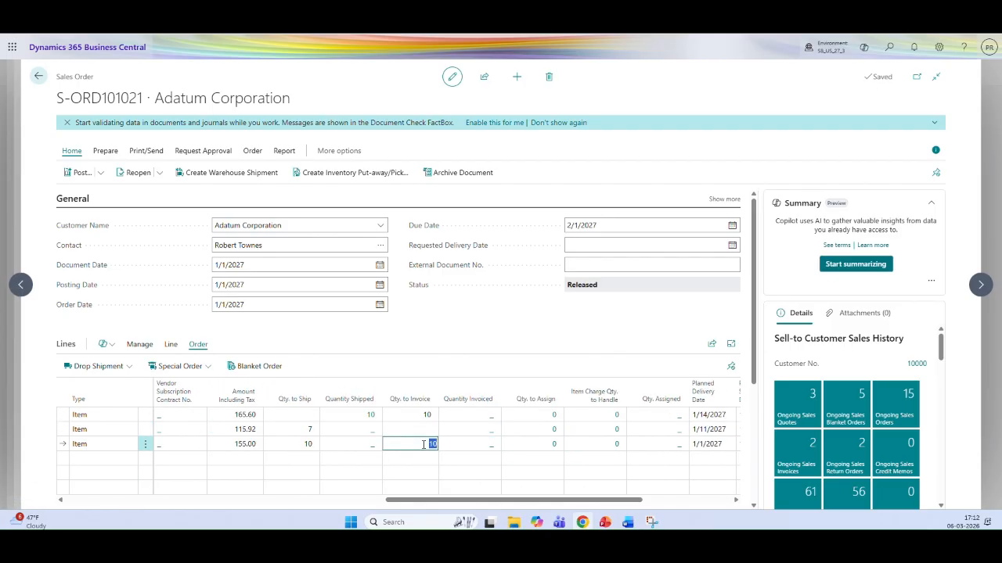
pyautogui.press('Tab')
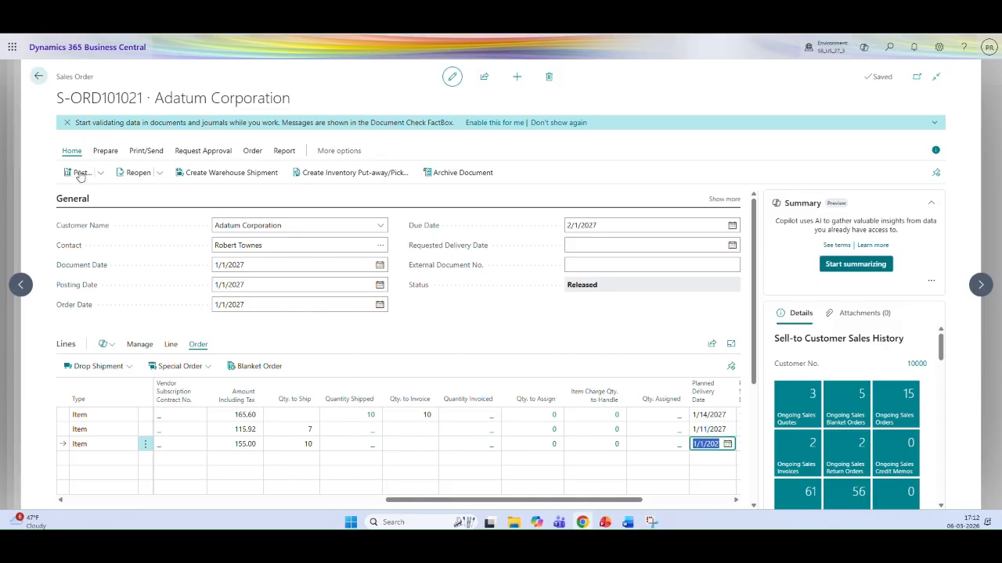
# Post the sales order with the Invoice option
pyautogui.click(79, 175)
pyautogui.click(78, 194)
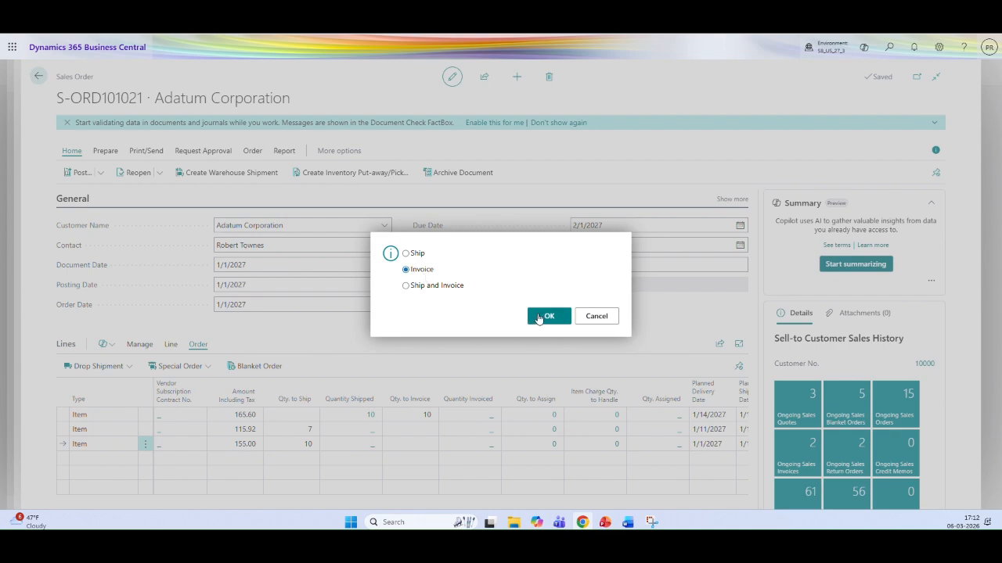
pyautogui.click(539, 317)
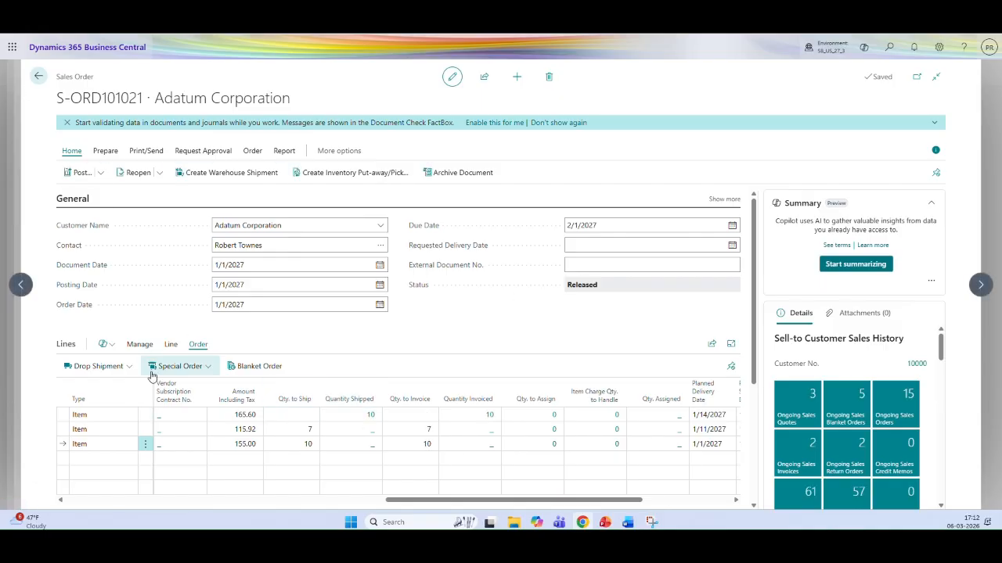
# Open the blanket order linked to the sales order line and check the lines' shipped and invoiced quantities
pyautogui.click(255, 370)
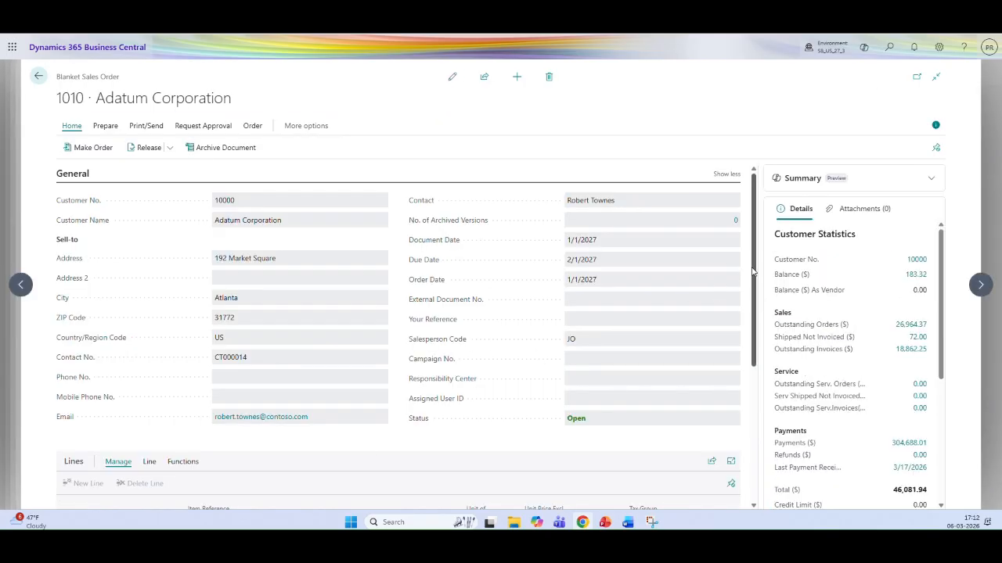
pyautogui.scroll(-3, 753, 272)
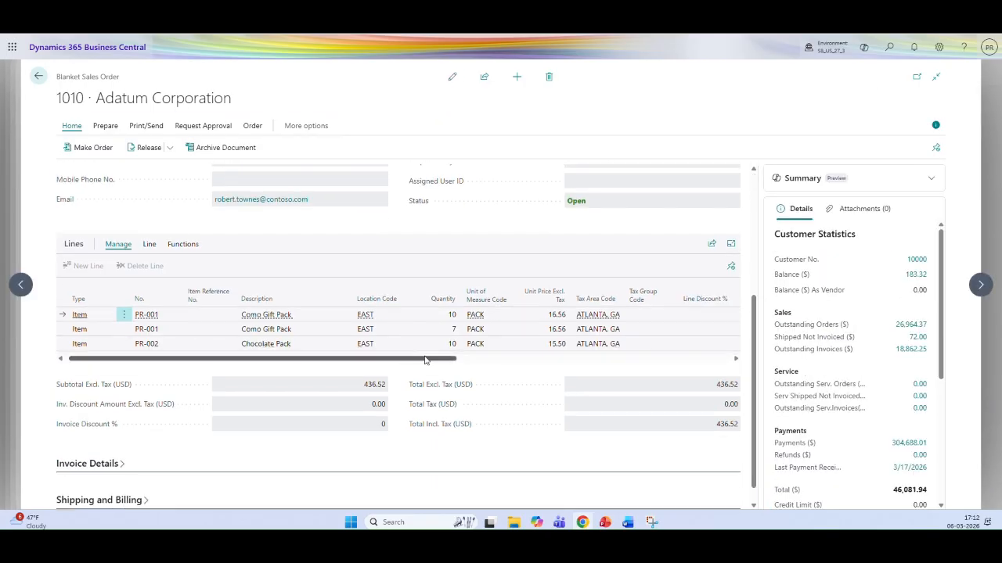
pyautogui.moveTo(425, 360); pyautogui.dragTo(600, 360)
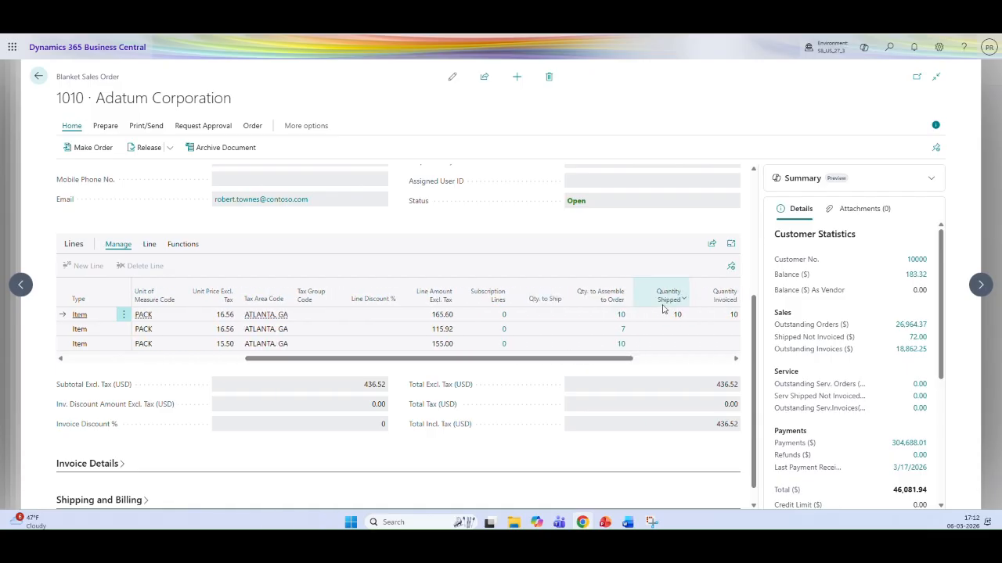
# Review the posted invoice lines of the first PR-001 Como Gift Pack line and return to the blanket order
pyautogui.click(149, 244)
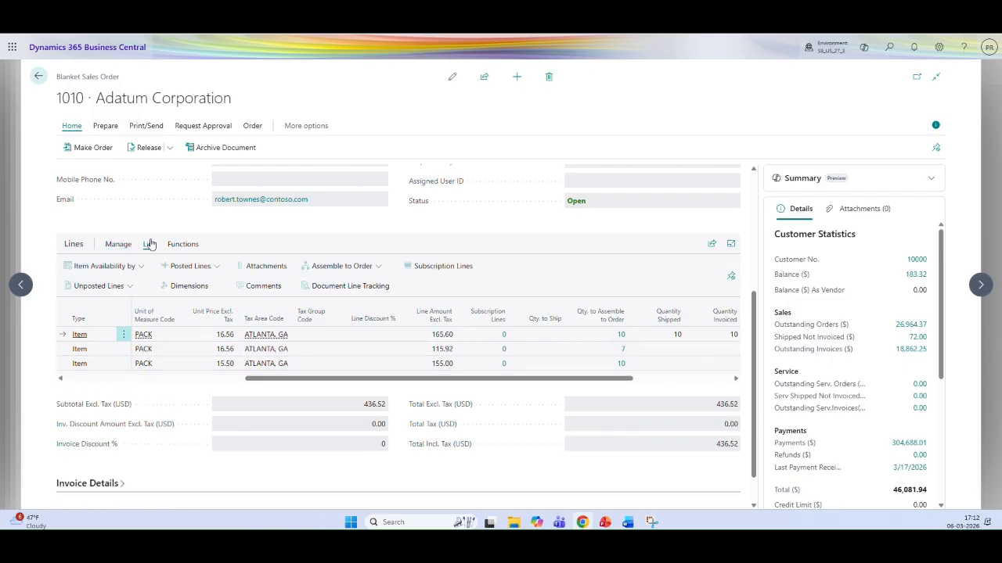
pyautogui.click(215, 266)
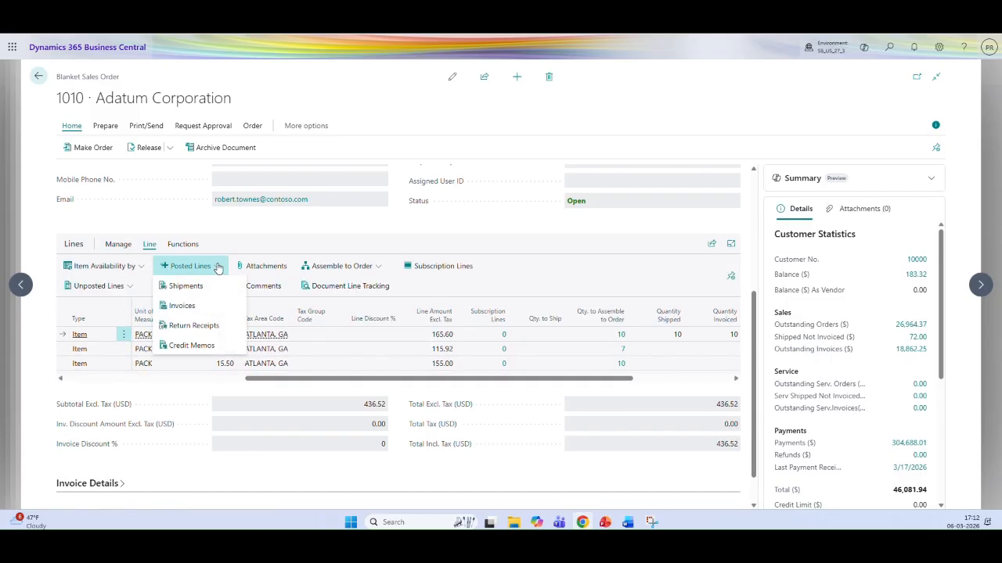
pyautogui.click(179, 306)
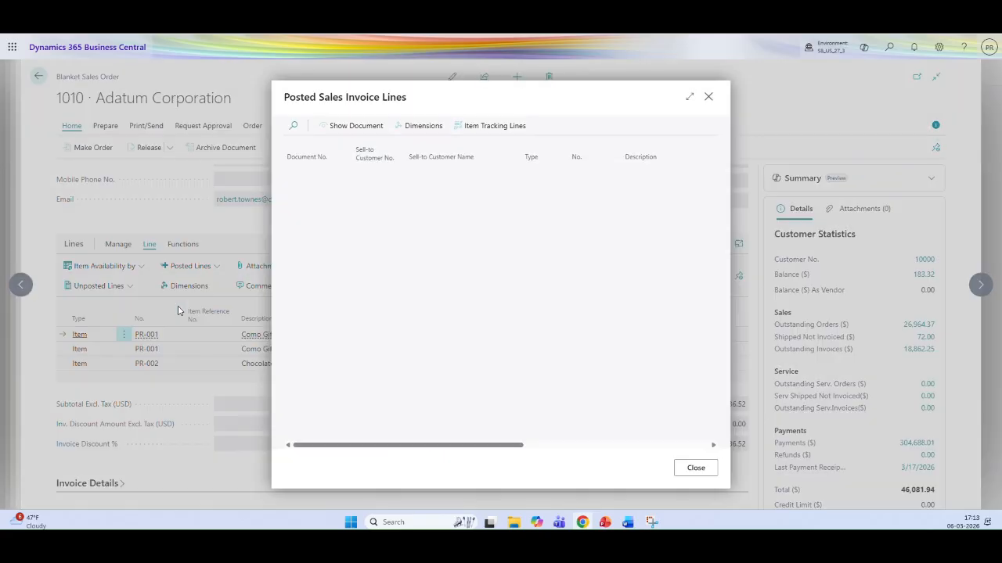
pyautogui.click(339, 218)
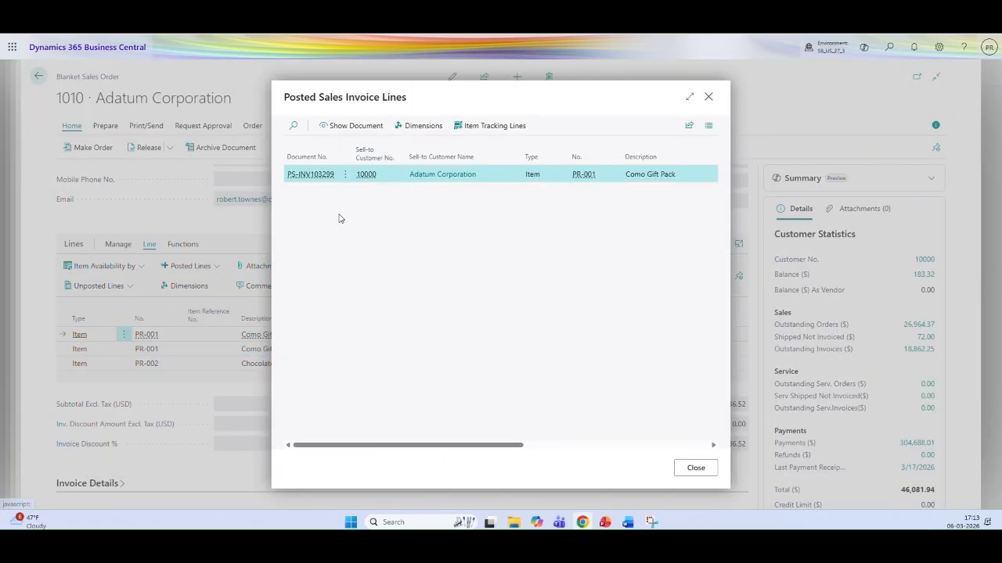
pyautogui.press('Escape')
# Check the unposted sales order lines linked to the first PR-001 Como Gift Pack line
pyautogui.click(125, 286)
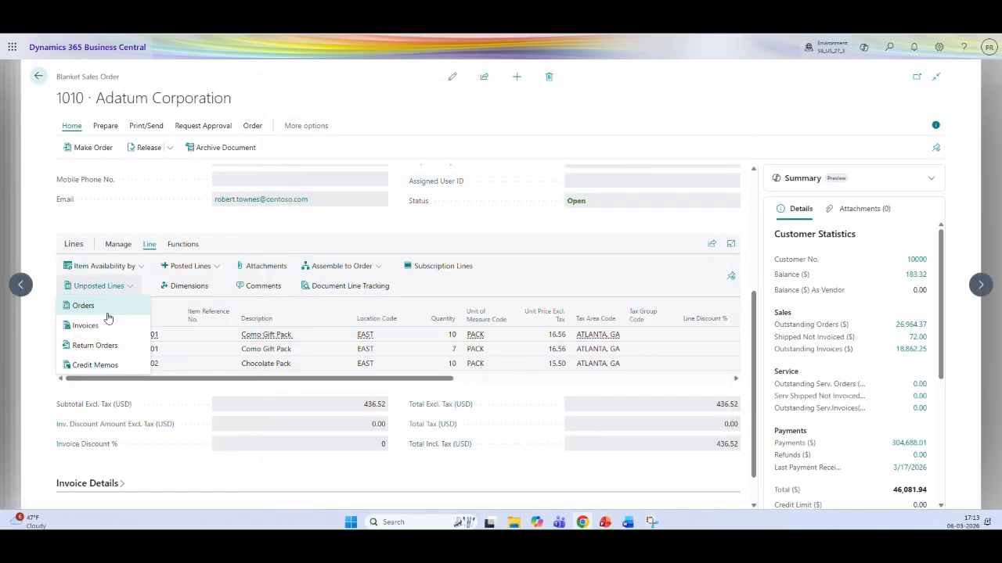
pyautogui.click(86, 309)
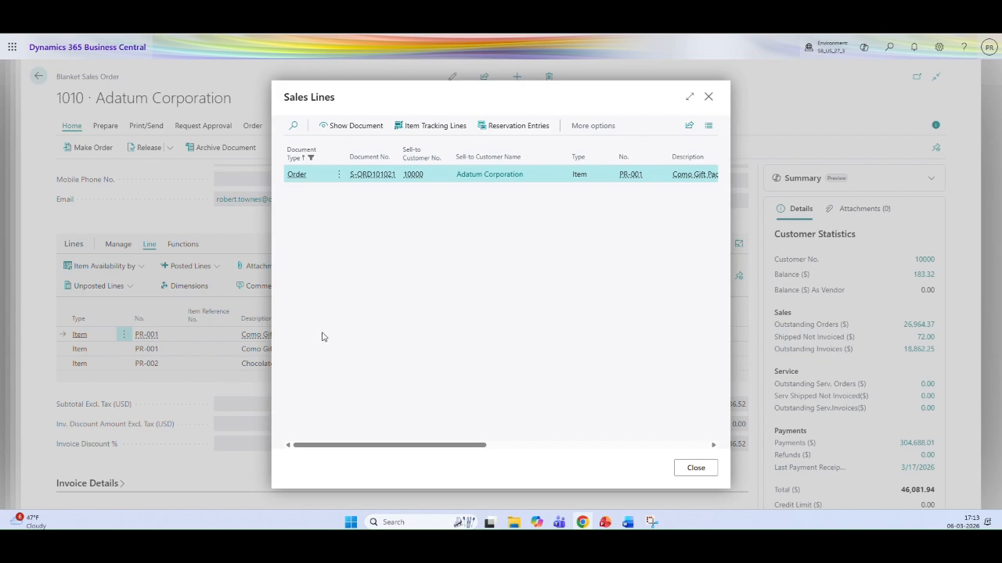
pyautogui.press('Escape')
# Check the second PR-001 Como Gift Pack line for unposted invoice lines
pyautogui.click(160, 349)
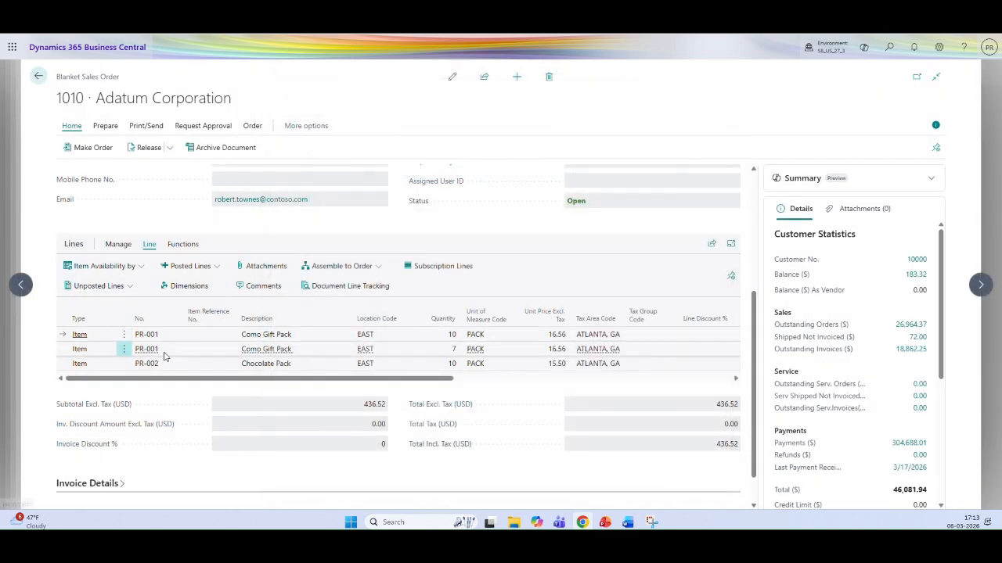
pyautogui.click(131, 287)
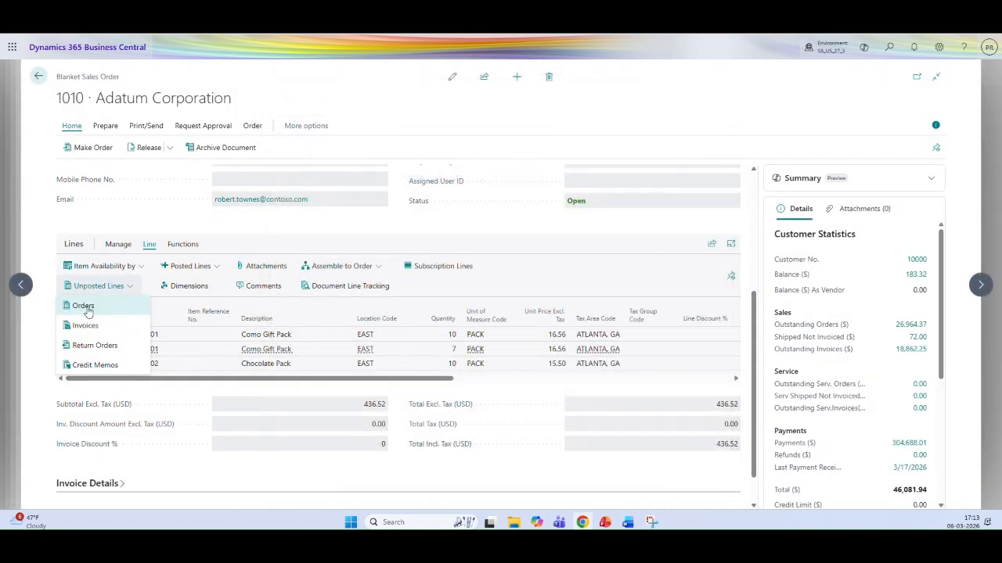
pyautogui.click(85, 324)
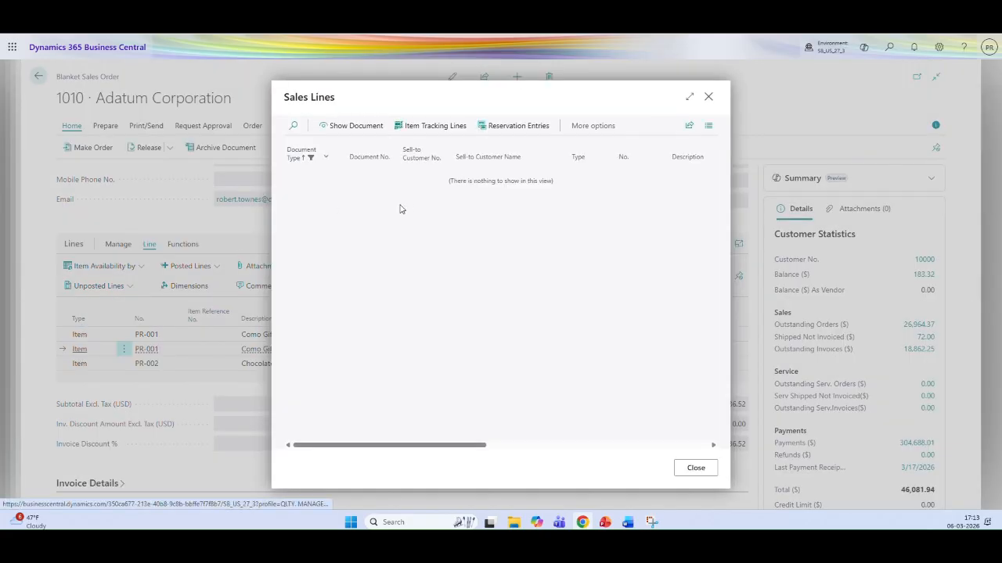
pyautogui.press('Escape')
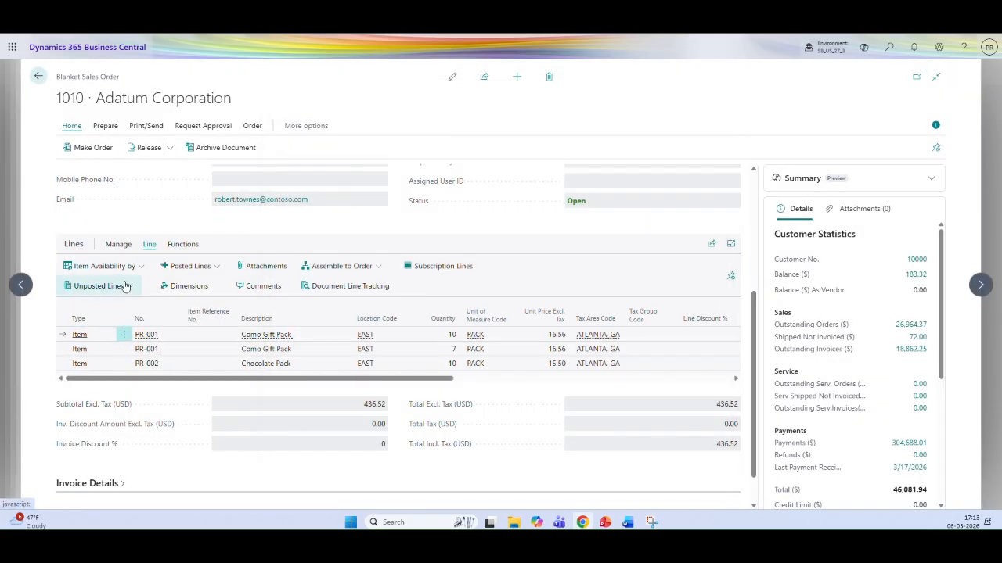
# Check the first PR-001 line for unposted invoice lines and review the blanket order's shipped and invoiced quantities
pyautogui.click(99, 286)
pyautogui.click(96, 324)
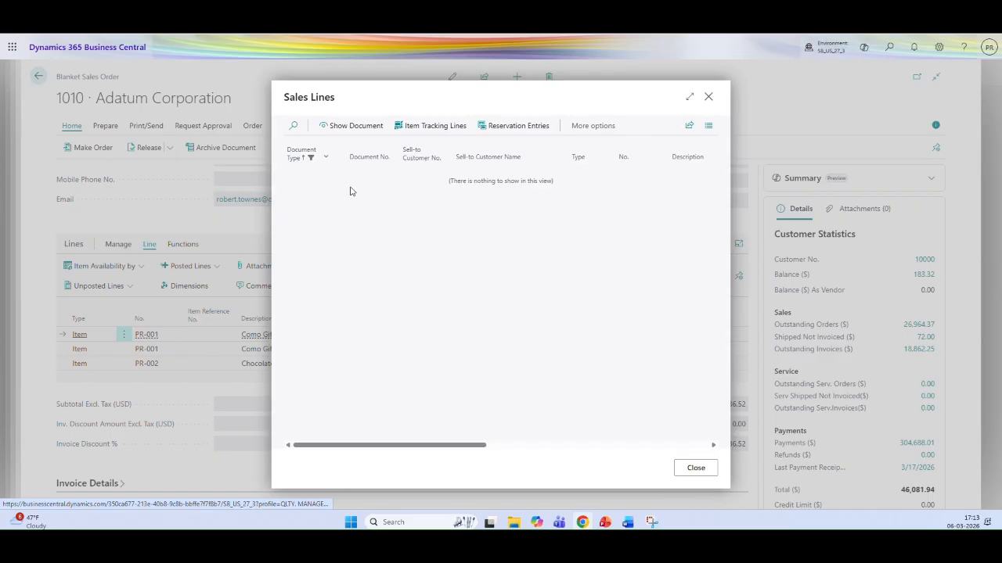
pyautogui.press('Escape')
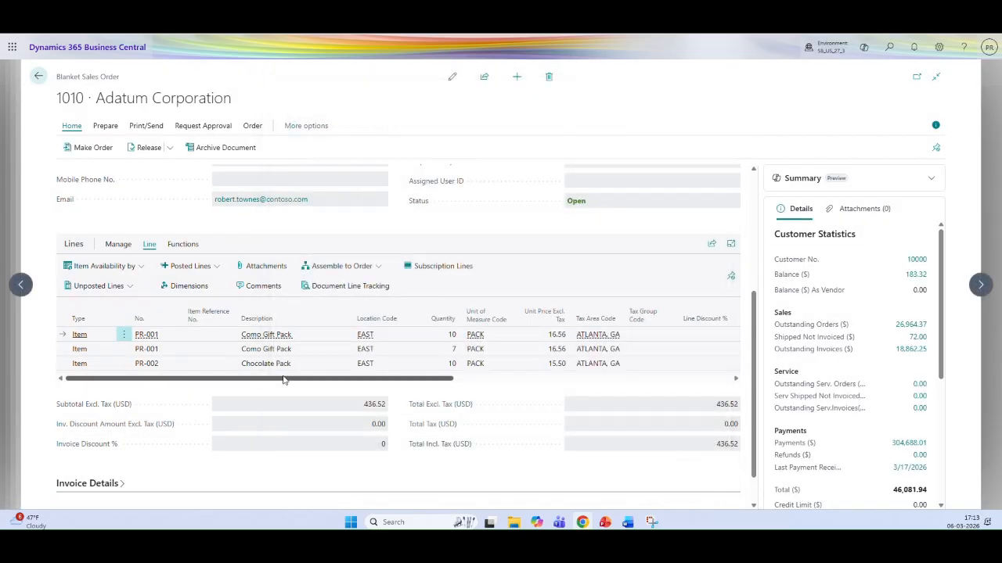
pyautogui.moveTo(284, 381); pyautogui.dragTo(565, 387)
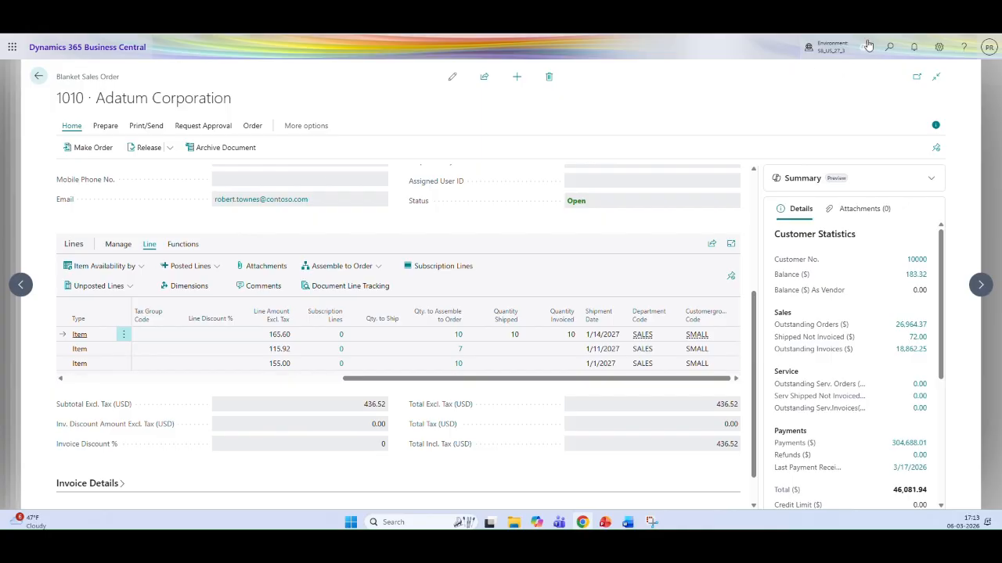
# Find the Blanket Assembly Orders list and open the Como Gift Pack order for quantity 10 due 1/14/2027
pyautogui.click(891, 47)
pyautogui.write('Bla')
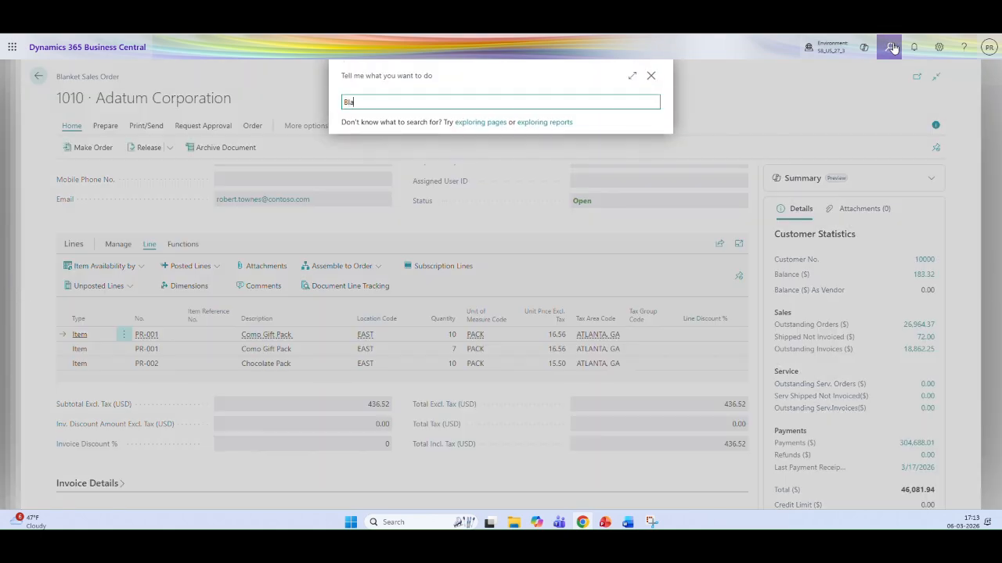
pyautogui.write('nke Asse')
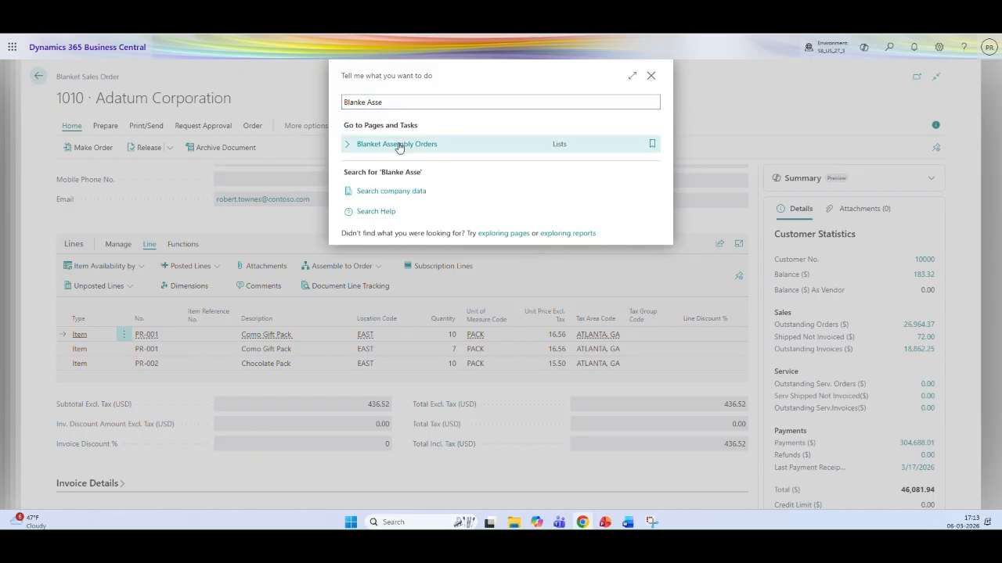
pyautogui.click(398, 145)
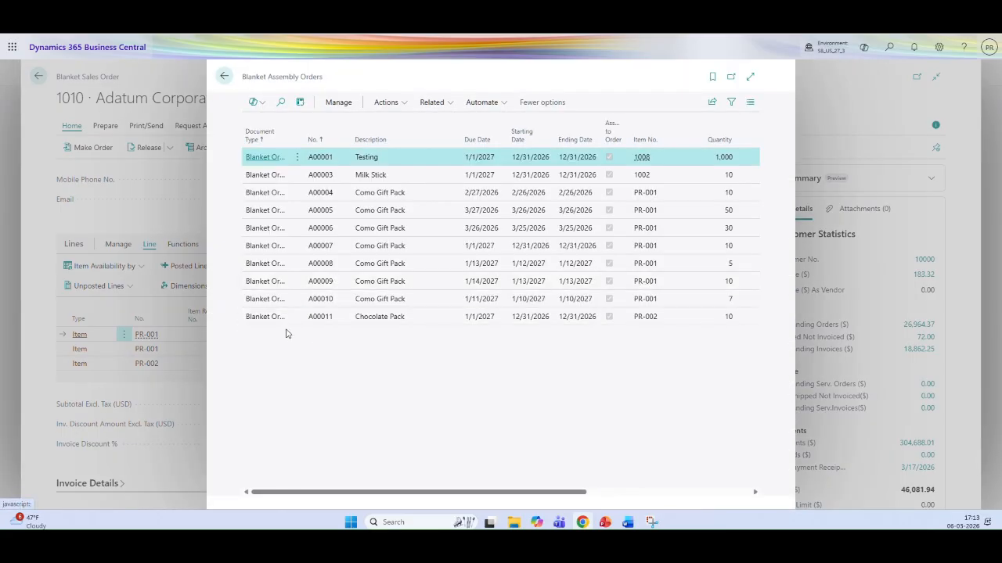
pyautogui.click(264, 284)
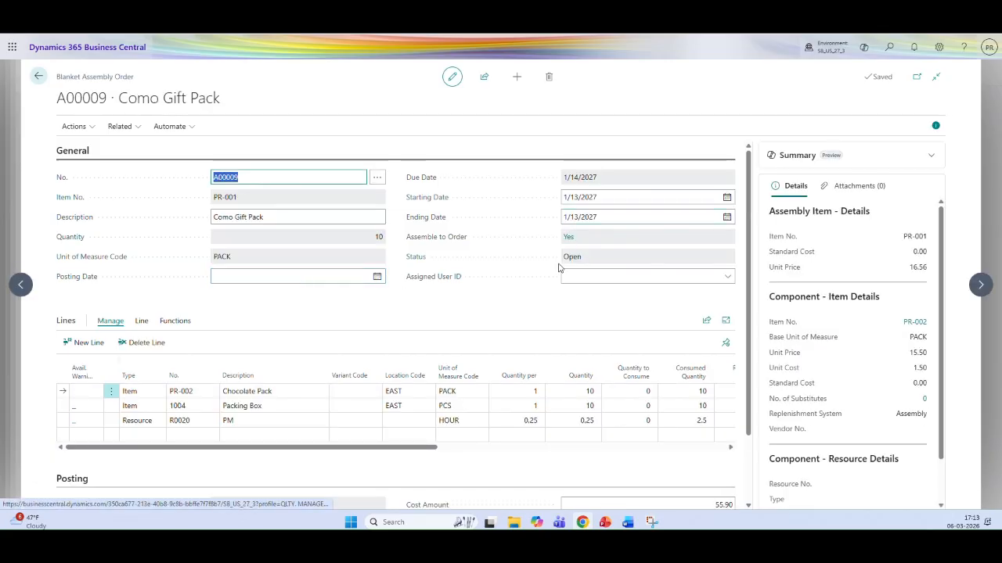
# Examine the consumed and remaining quantities and costs on the assembly component lines, and return to the blanket sales order
pyautogui.moveTo(442, 449); pyautogui.dragTo(589, 451)
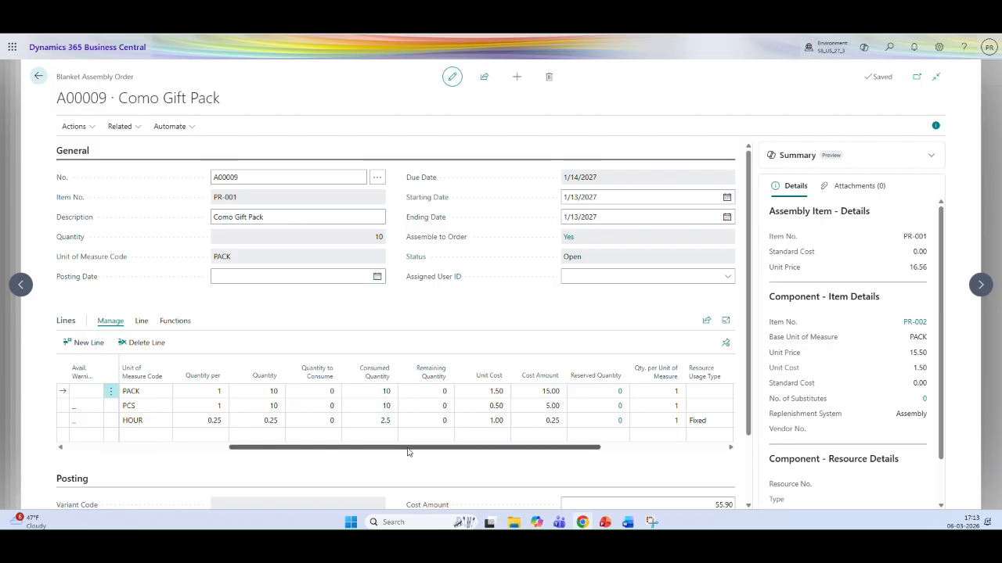
pyautogui.moveTo(409, 449); pyautogui.dragTo(548, 451)
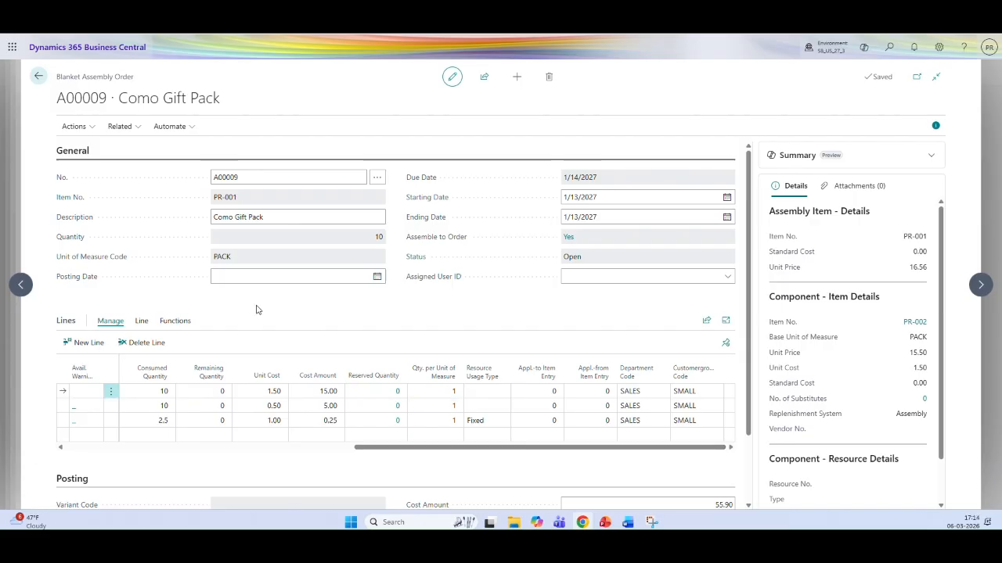
pyautogui.press('Escape')
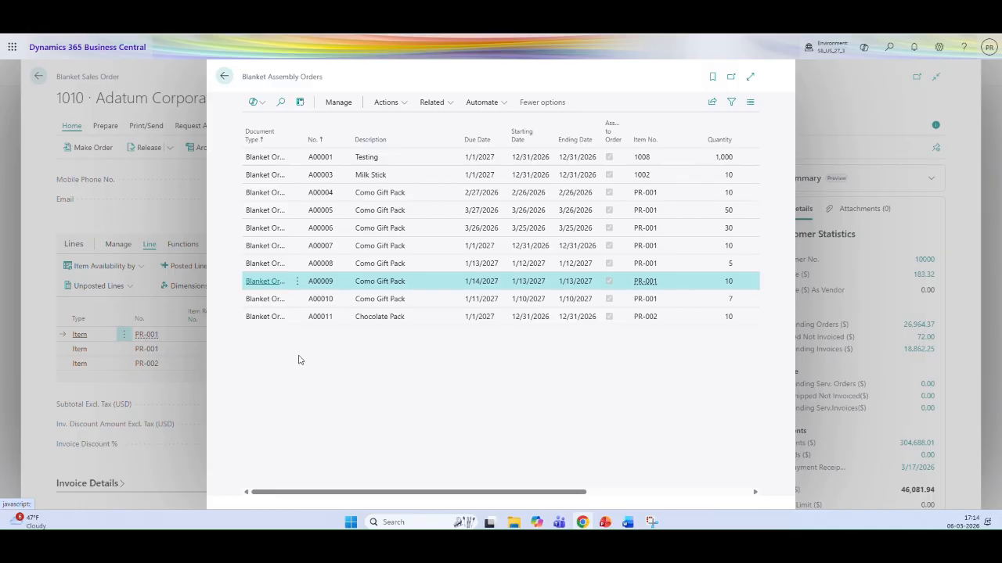
pyautogui.press('Escape')
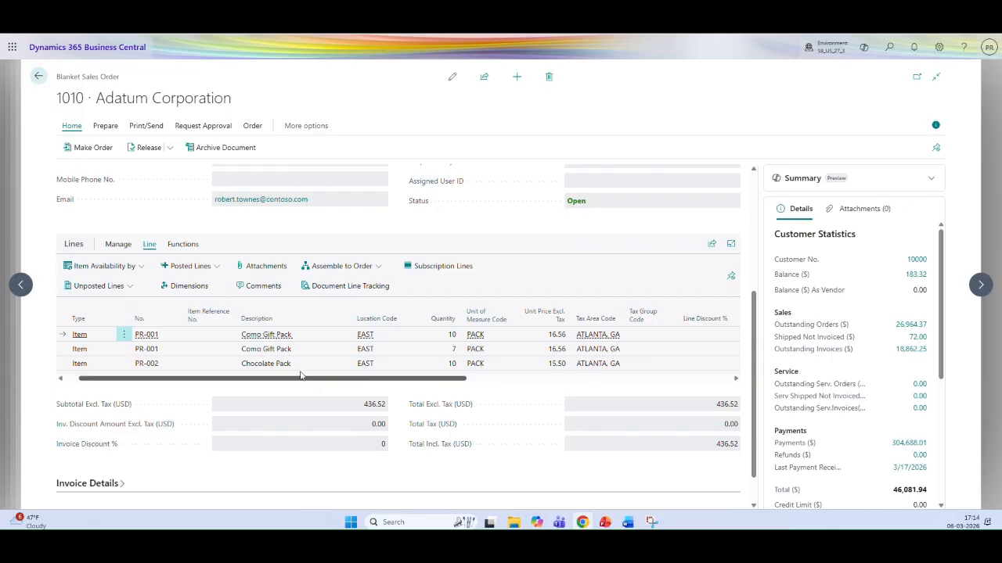
# Reopen the Blanket Assembly Orders list and review the Como Gift Pack order for quantity 7 due 1/11/2027
pyautogui.click(890, 50)
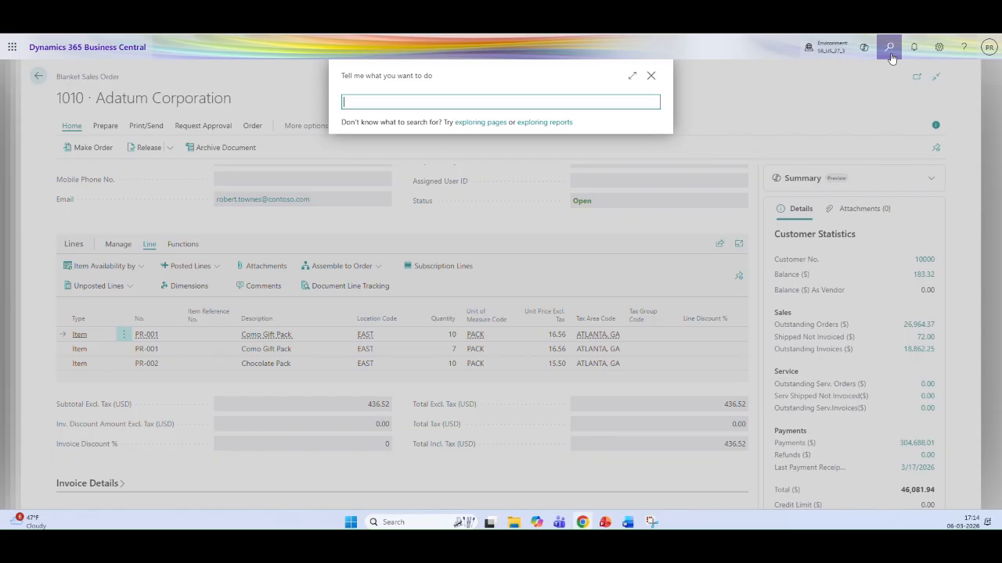
pyautogui.write('Blanke')
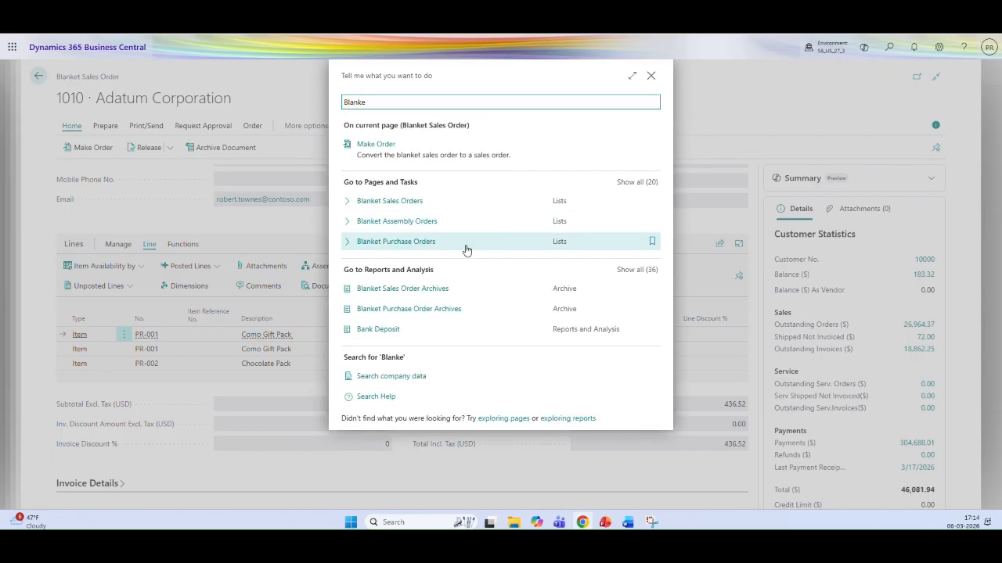
pyautogui.click(405, 224)
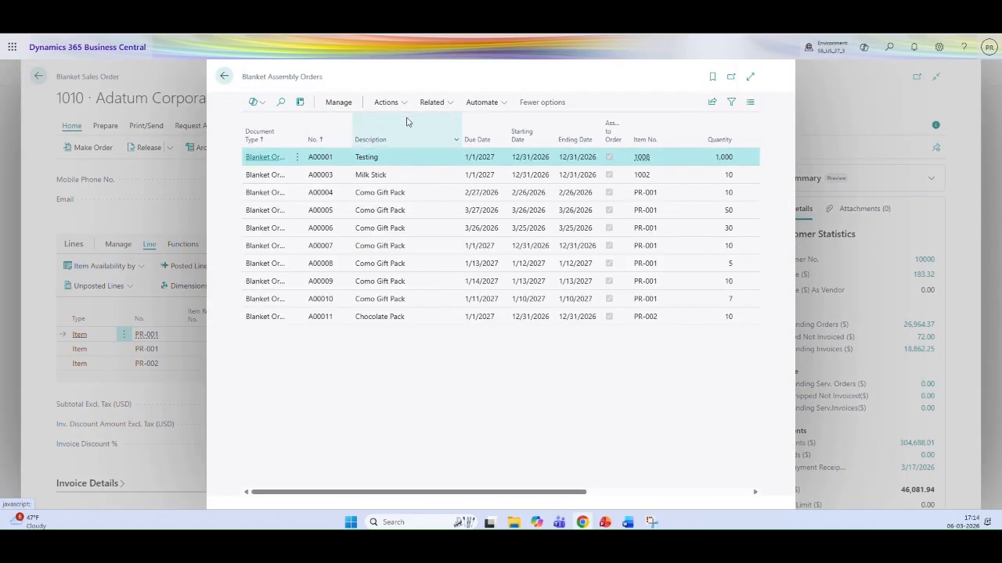
pyautogui.click(339, 104)
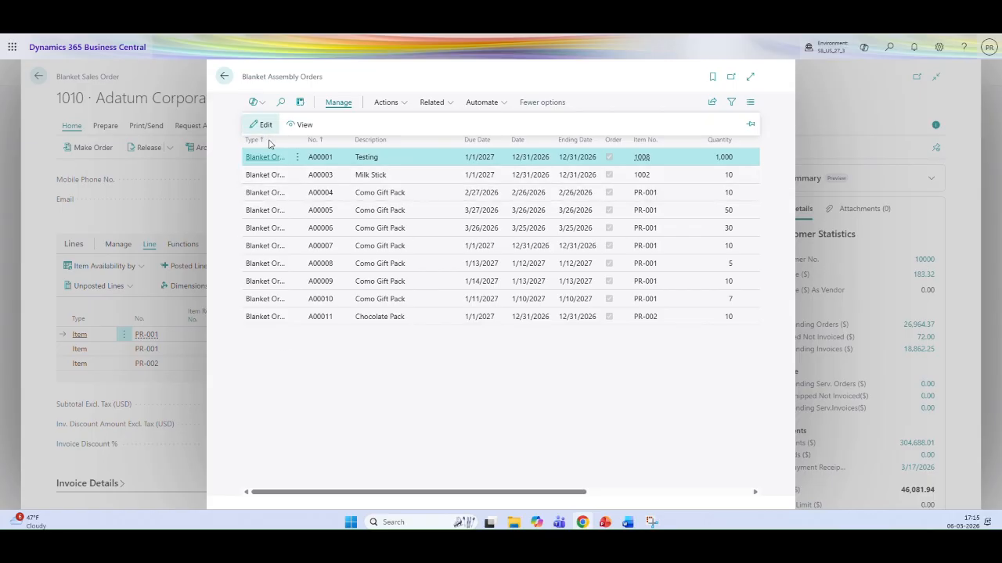
pyautogui.click(266, 300)
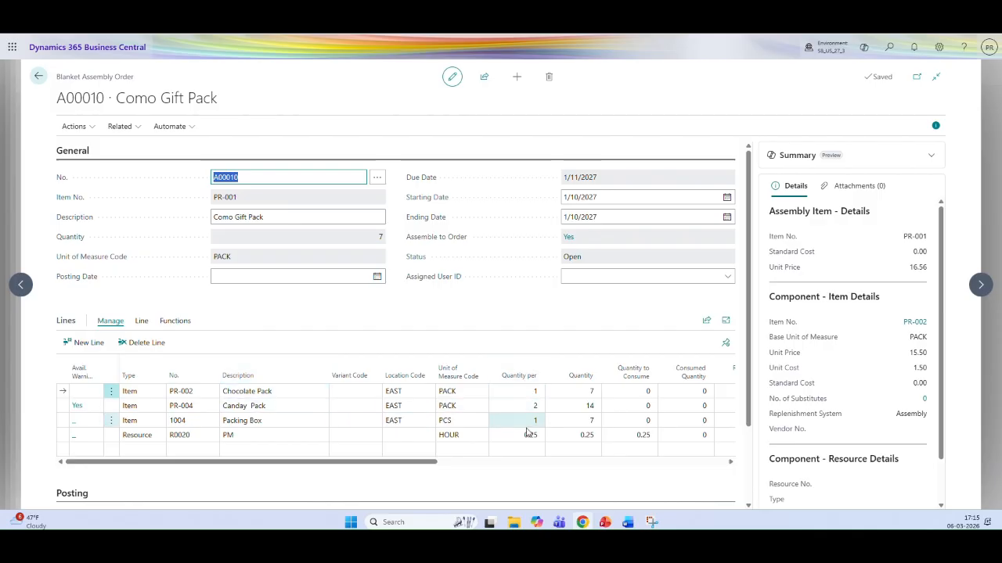
pyautogui.moveTo(750, 277); pyautogui.dragTo(757, 318)
pyautogui.click(133, 127)
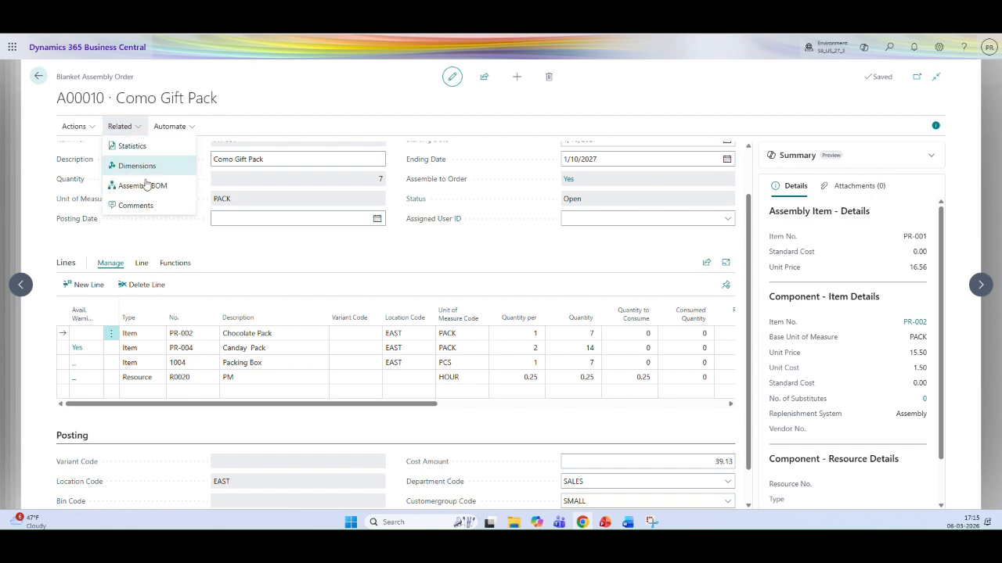
pyautogui.click(86, 126)
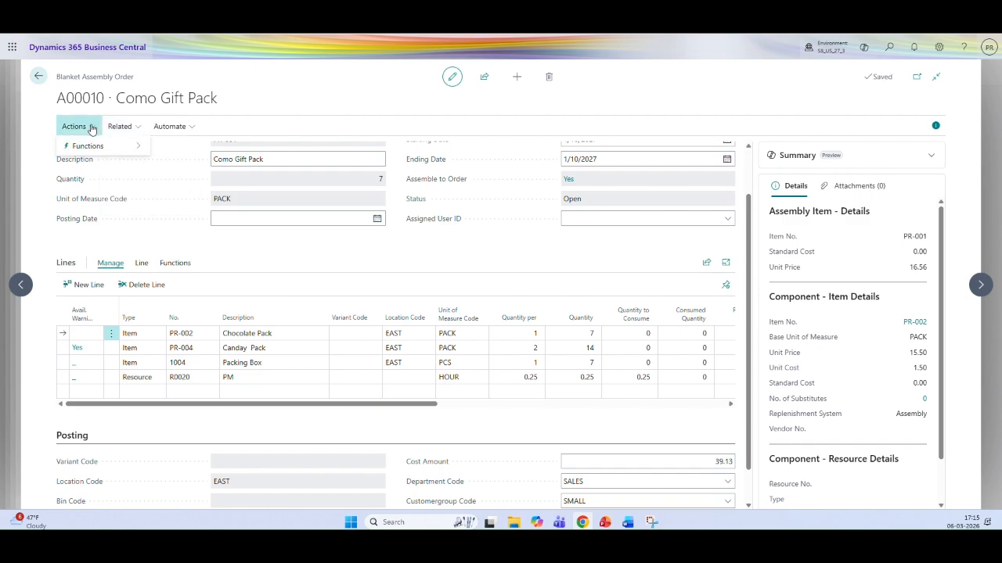
pyautogui.click(144, 128)
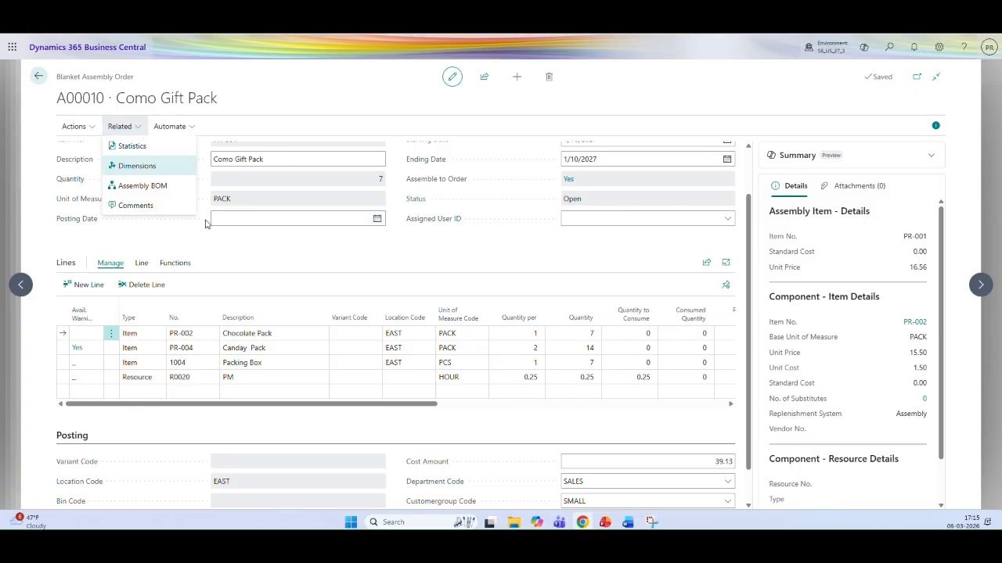
pyautogui.click(333, 260)
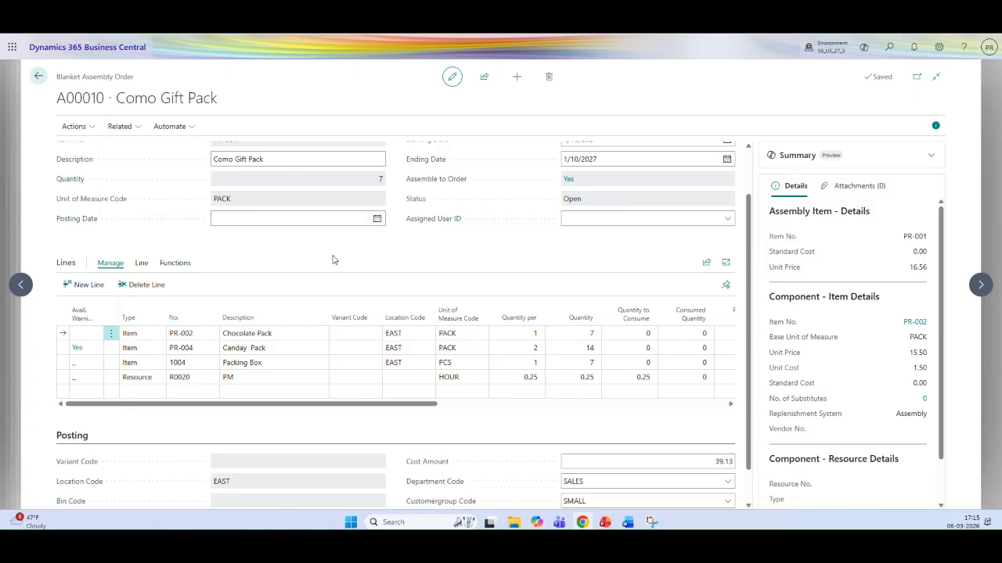